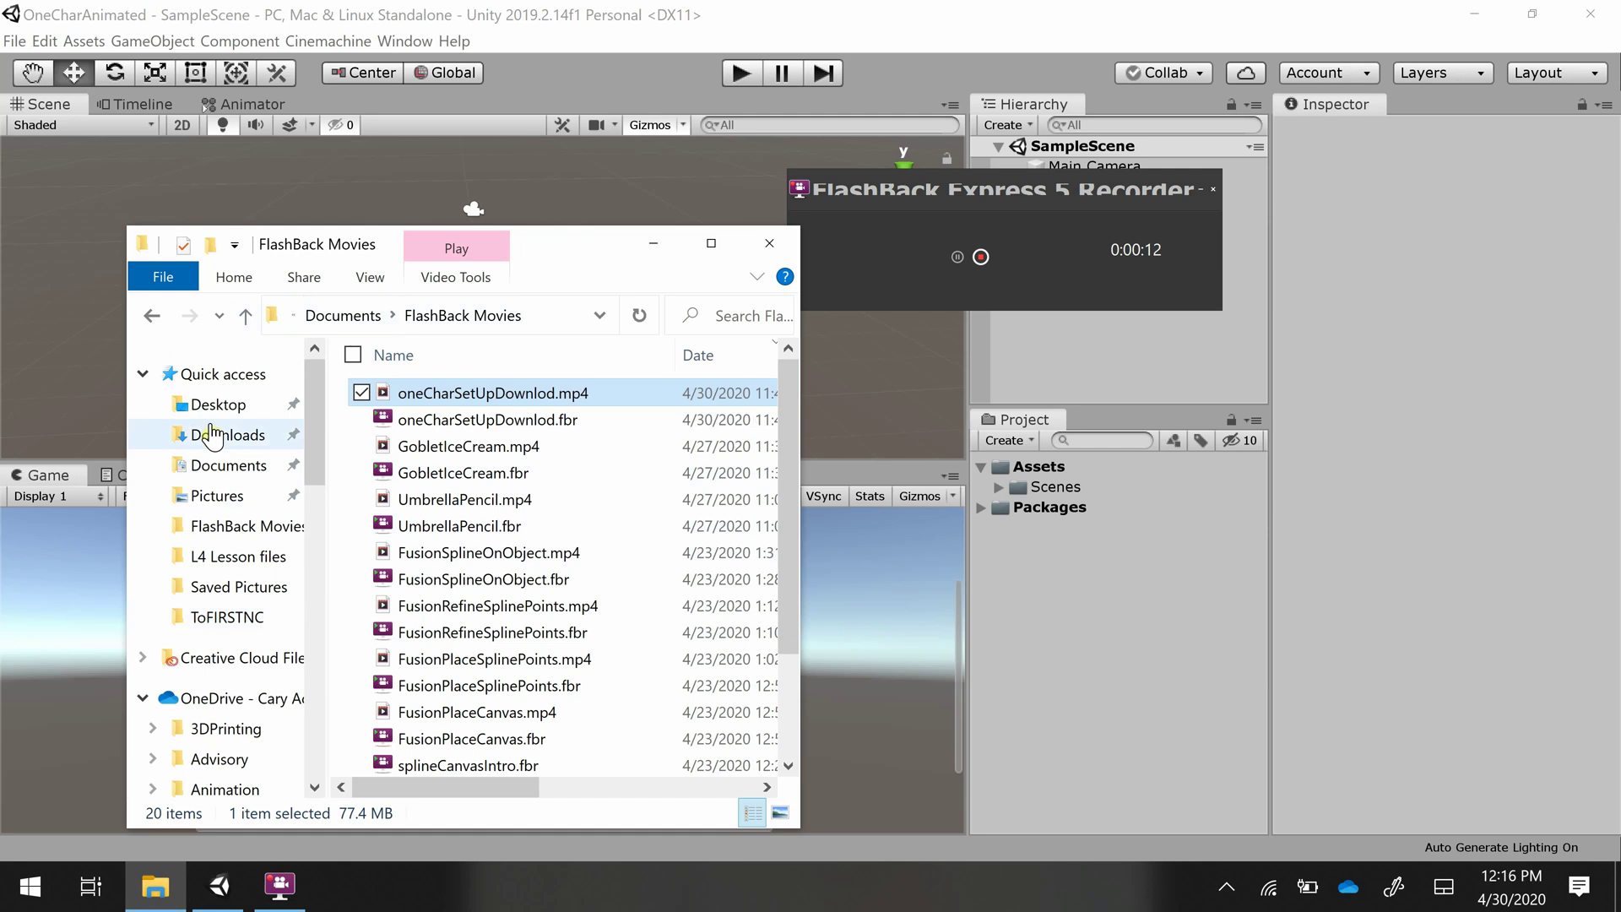
- View the downloaded character animation files in the Downloads folder and switch back to Unity
{"action": "left_click", "coordinate": [203, 435]}
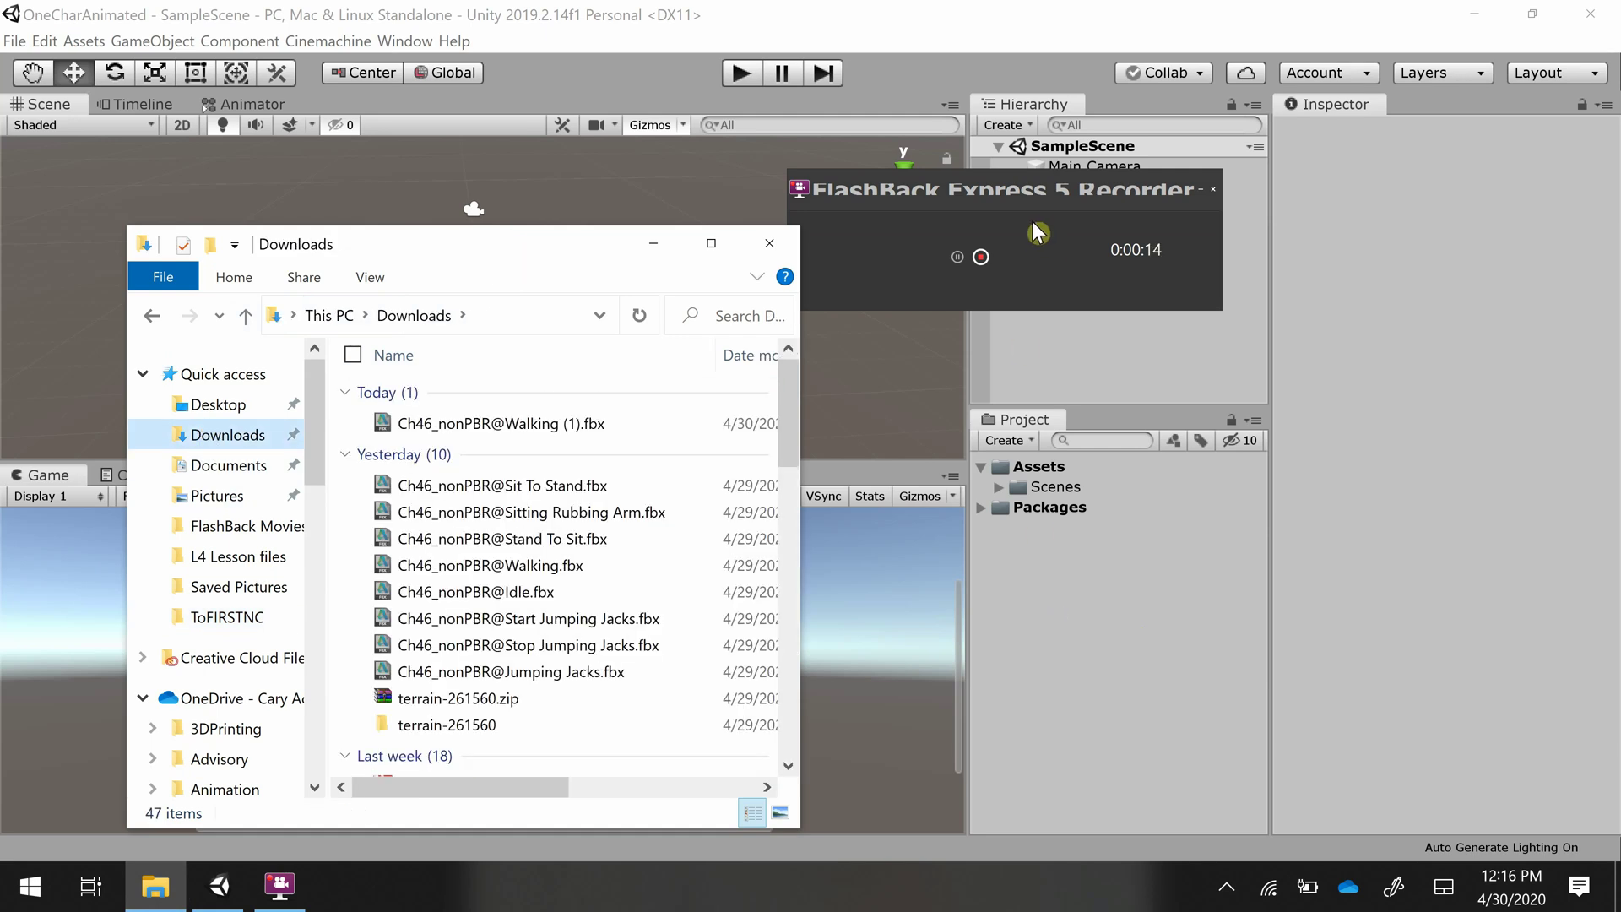
{"action": "left_click", "coordinate": [1165, 646]}
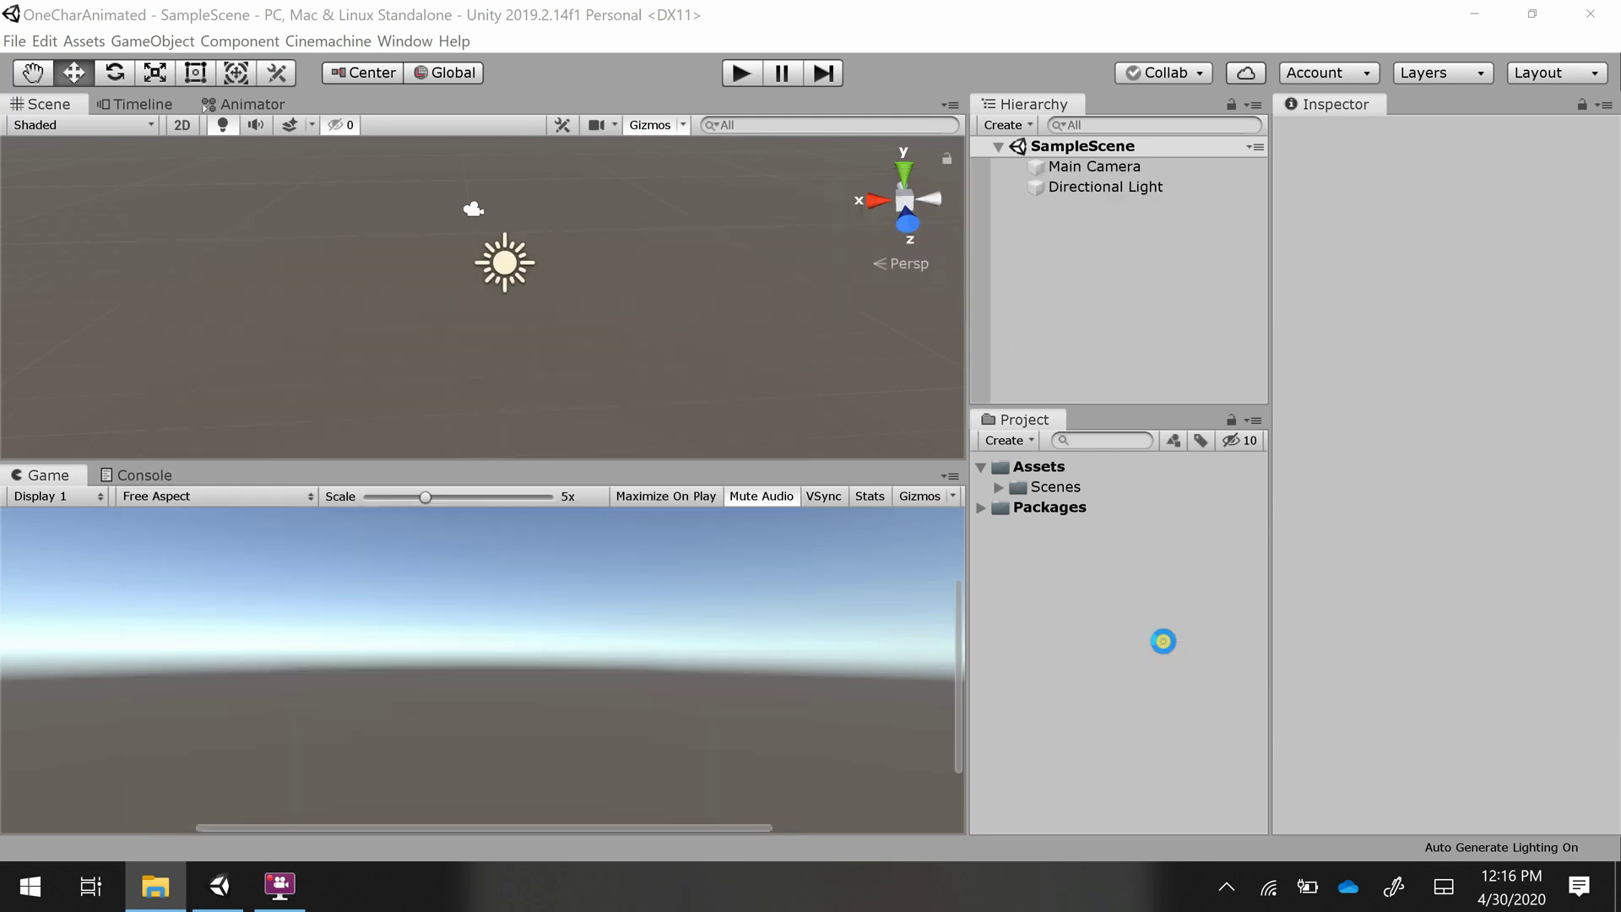
- Create a folder named Mixamo inside the project's Assets folder
{"action": "right_click", "coordinate": [1034, 470]}
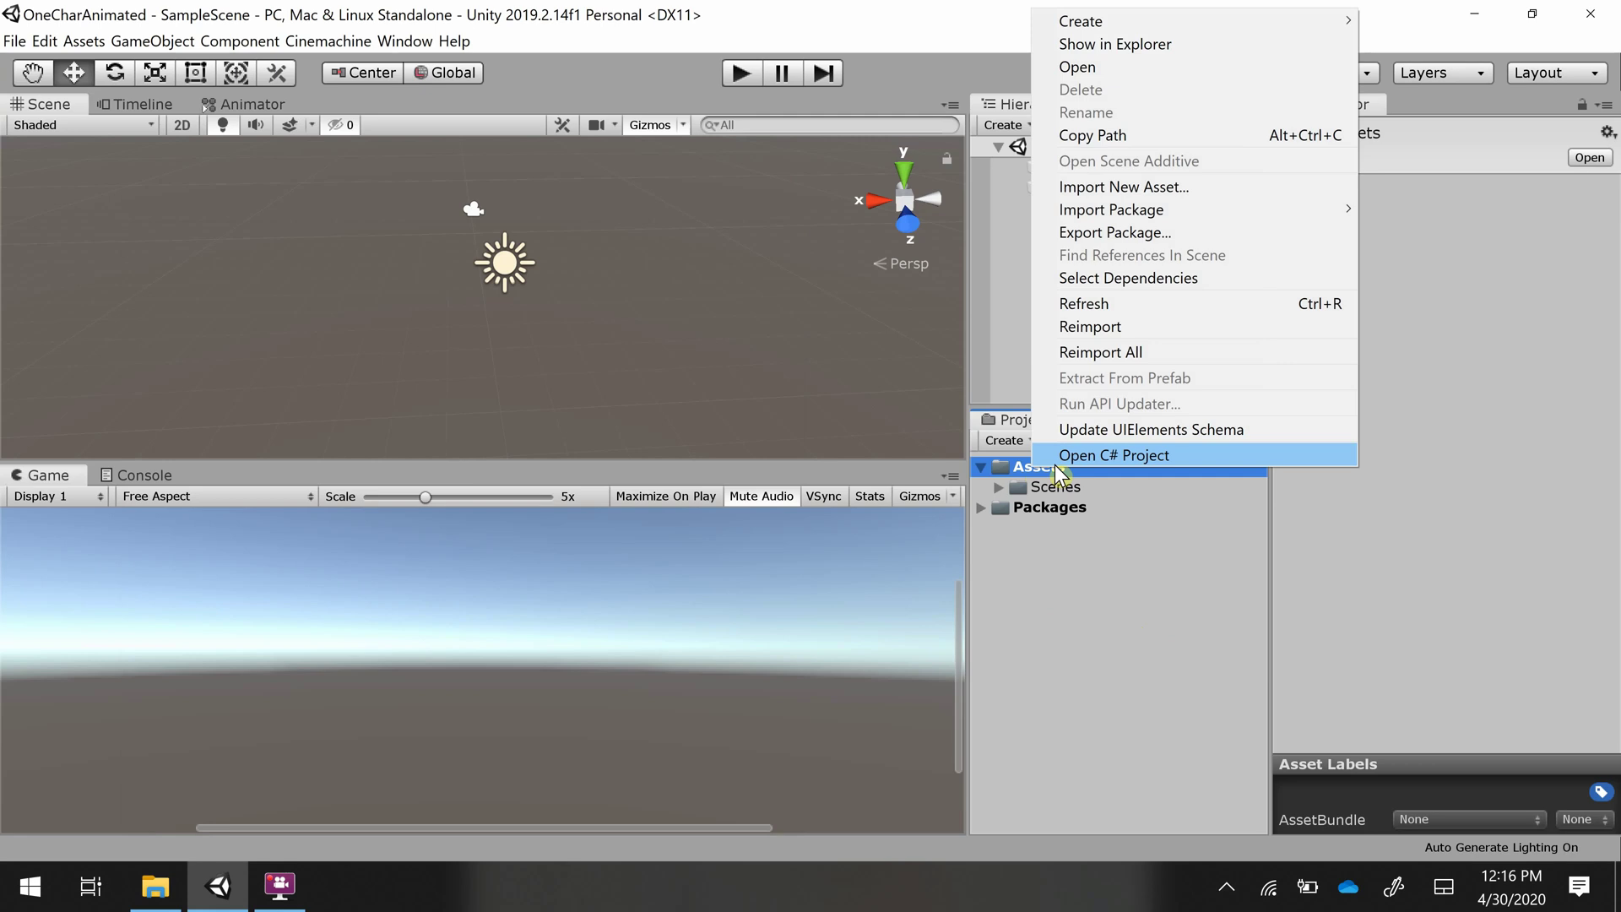
{"action": "mouse_move", "coordinate": [1123, 21]}
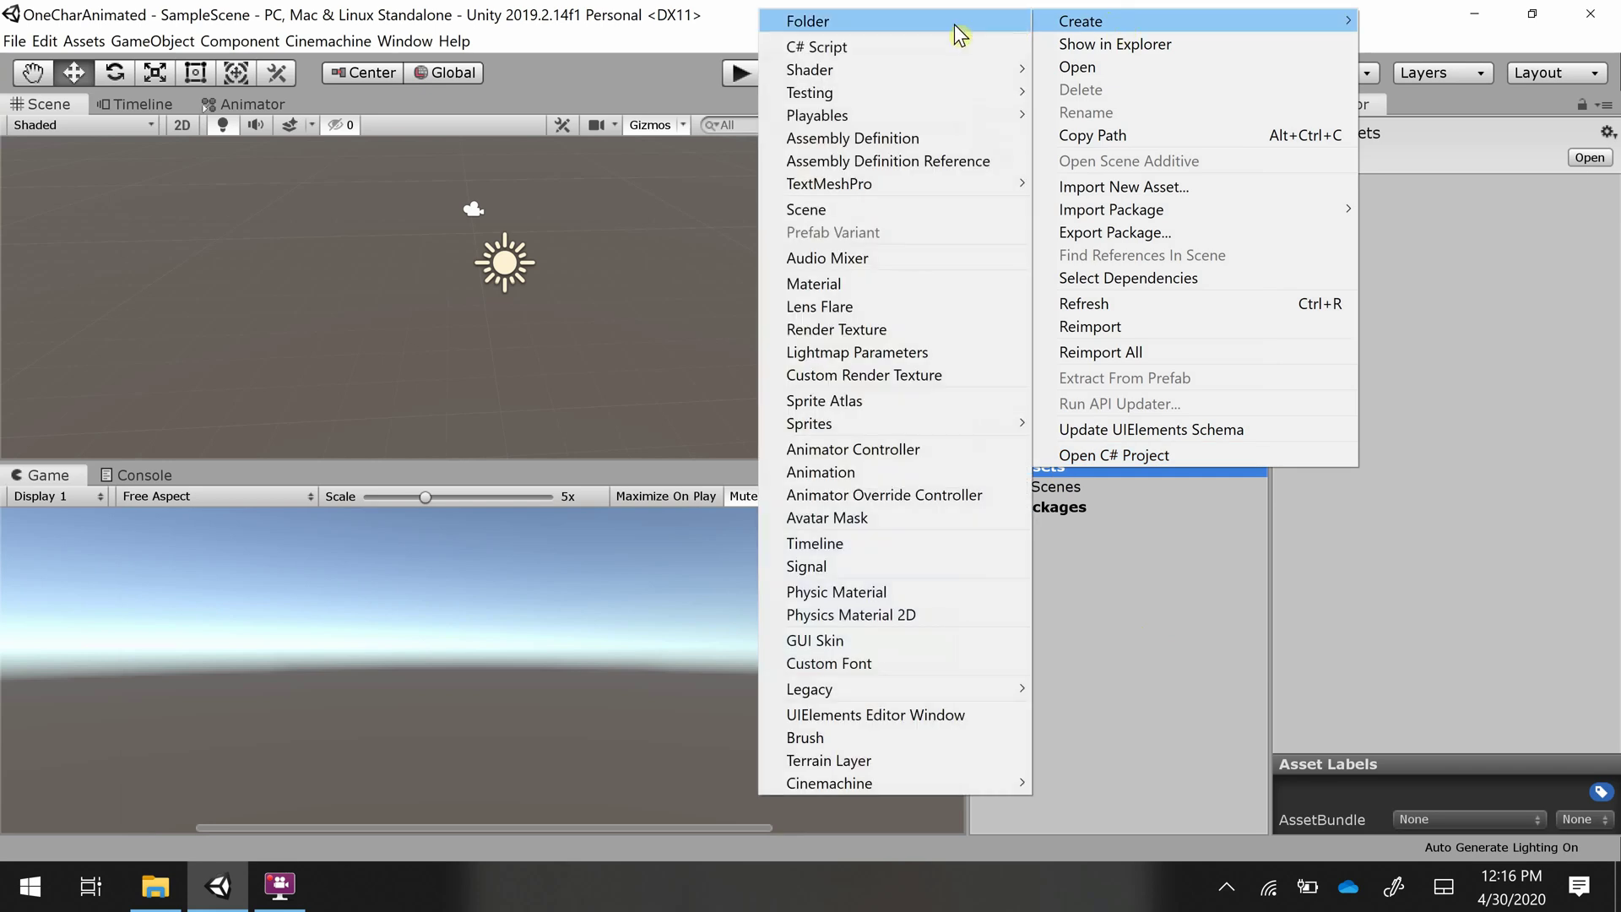
{"action": "left_click", "coordinate": [911, 25]}
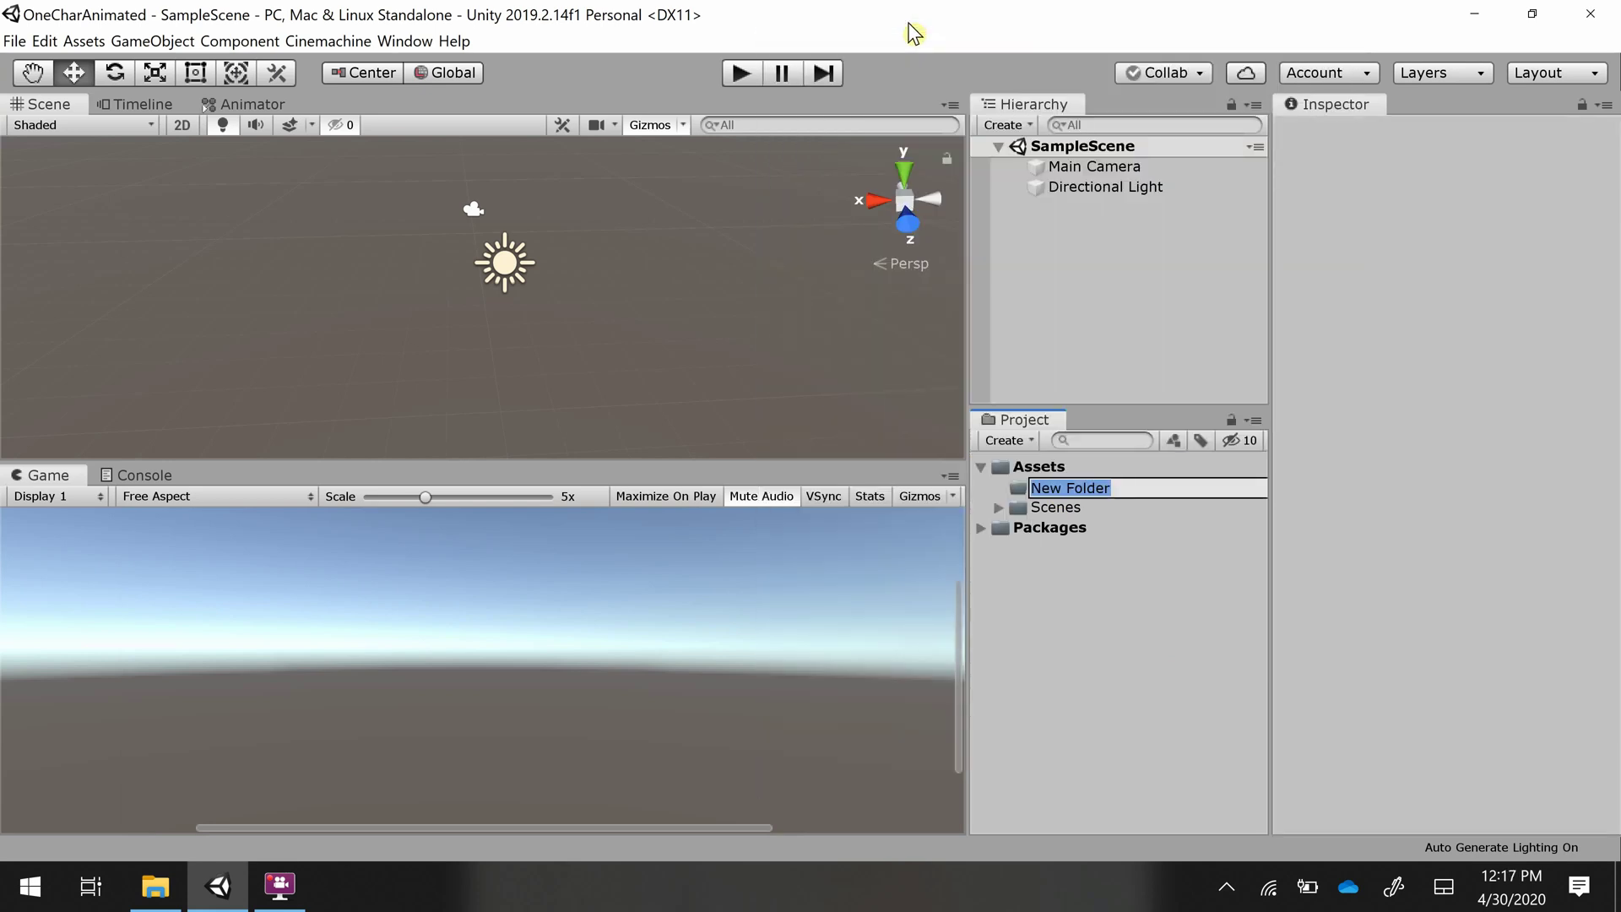
{"action": "type", "text": "Mixamo"}
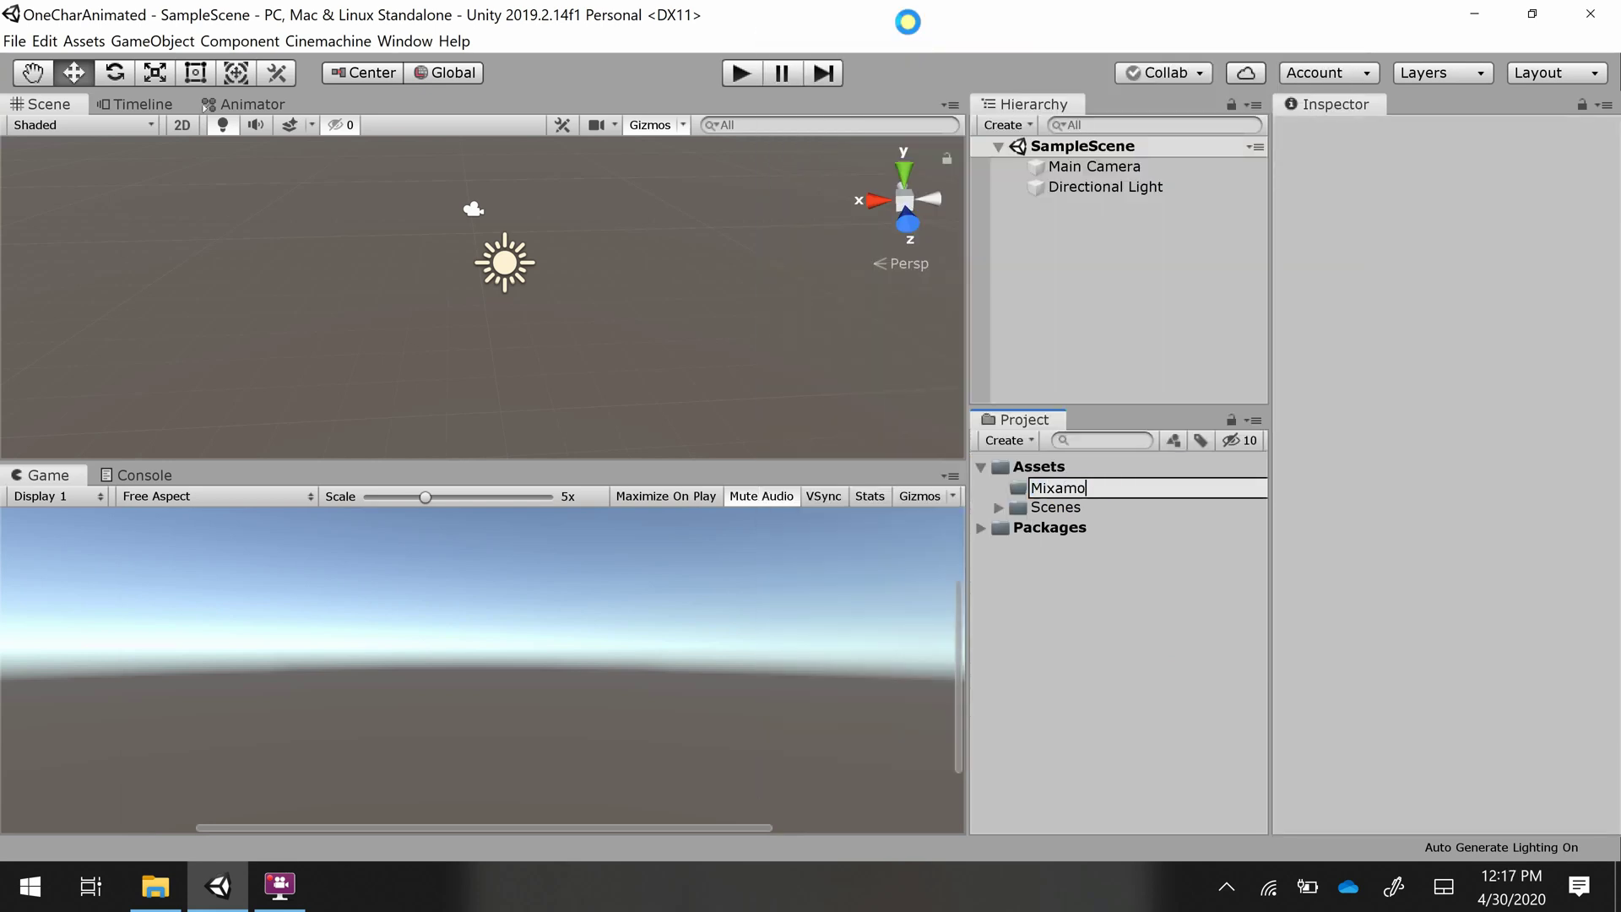
{"action": "key", "text": "Return"}
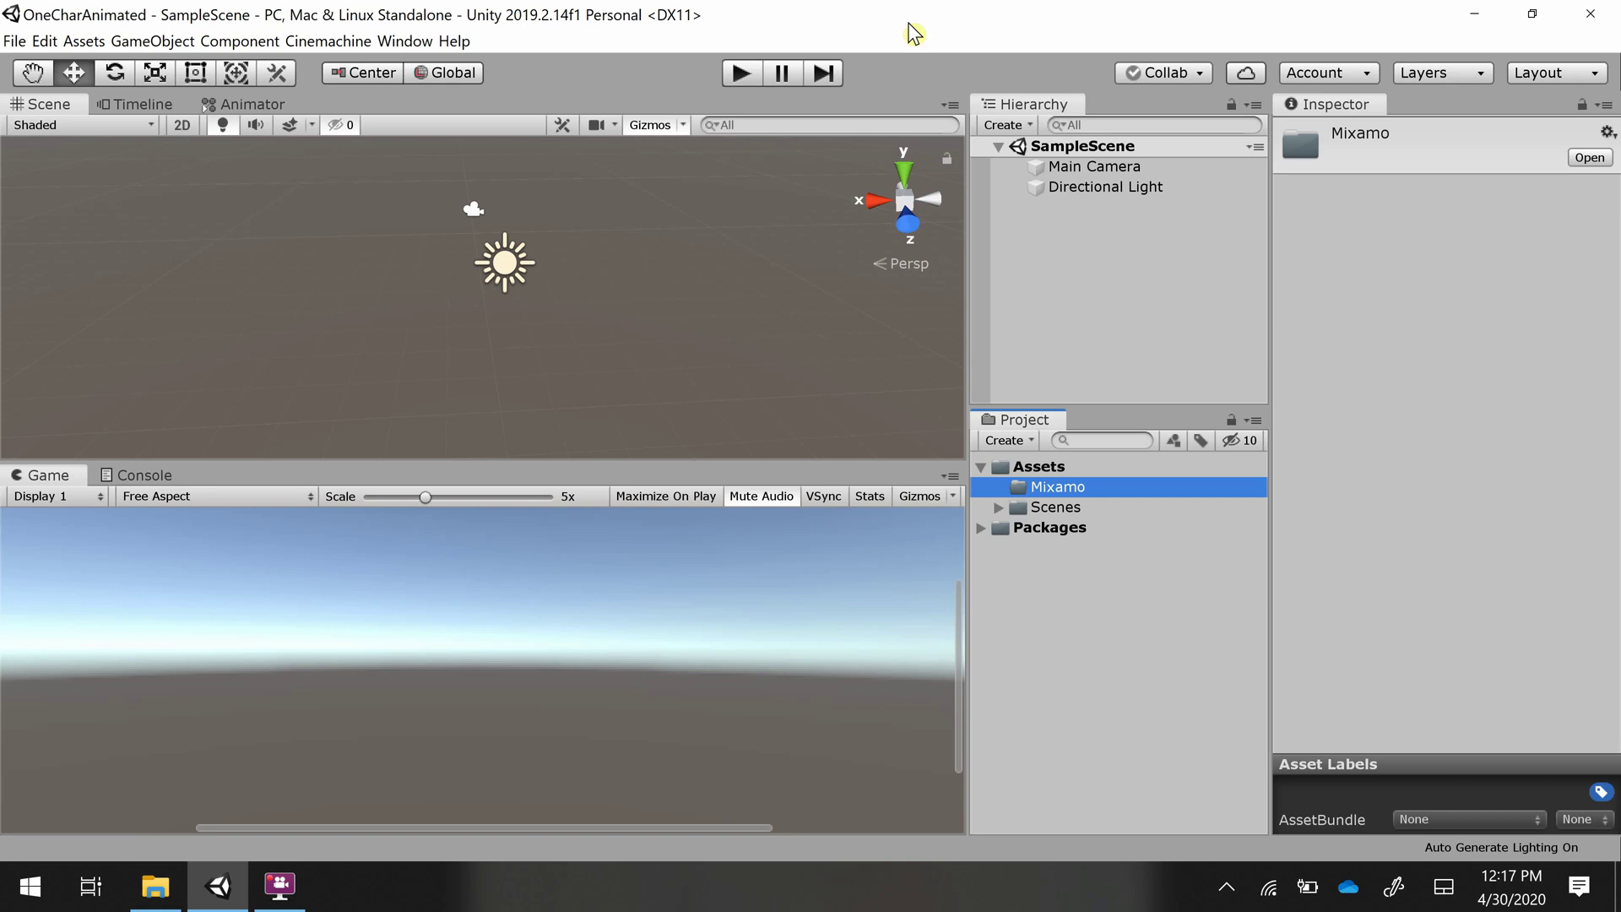
- Create a second folder named Materials inside Assets, alongside the Mixamo folder
{"action": "right_click", "coordinate": [1094, 601]}
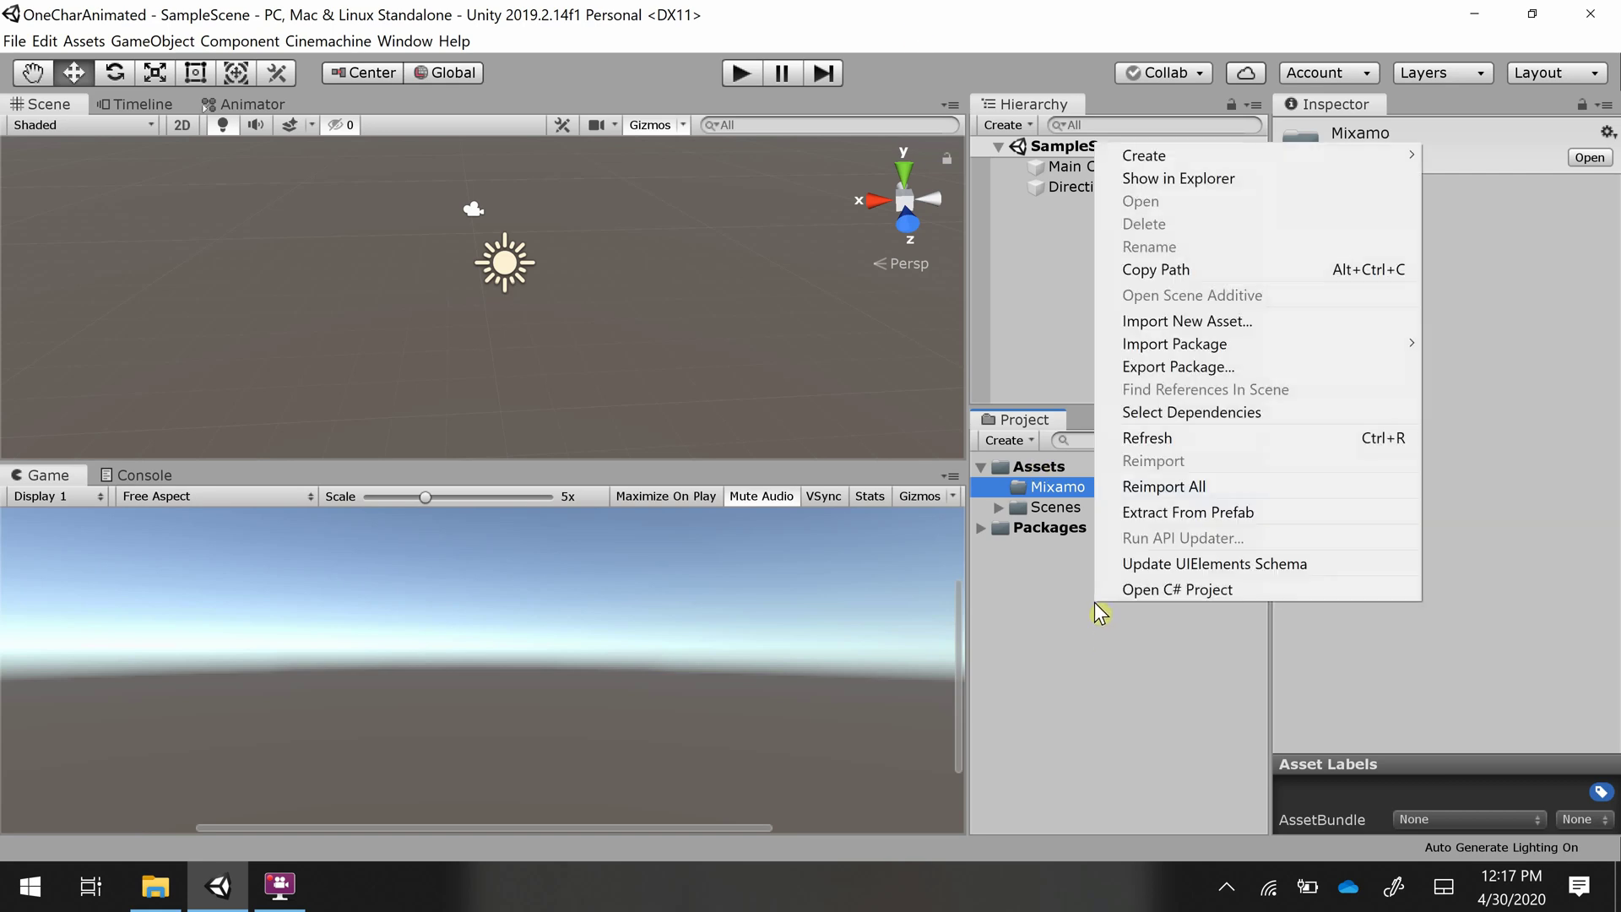
{"action": "mouse_move", "coordinate": [1164, 160]}
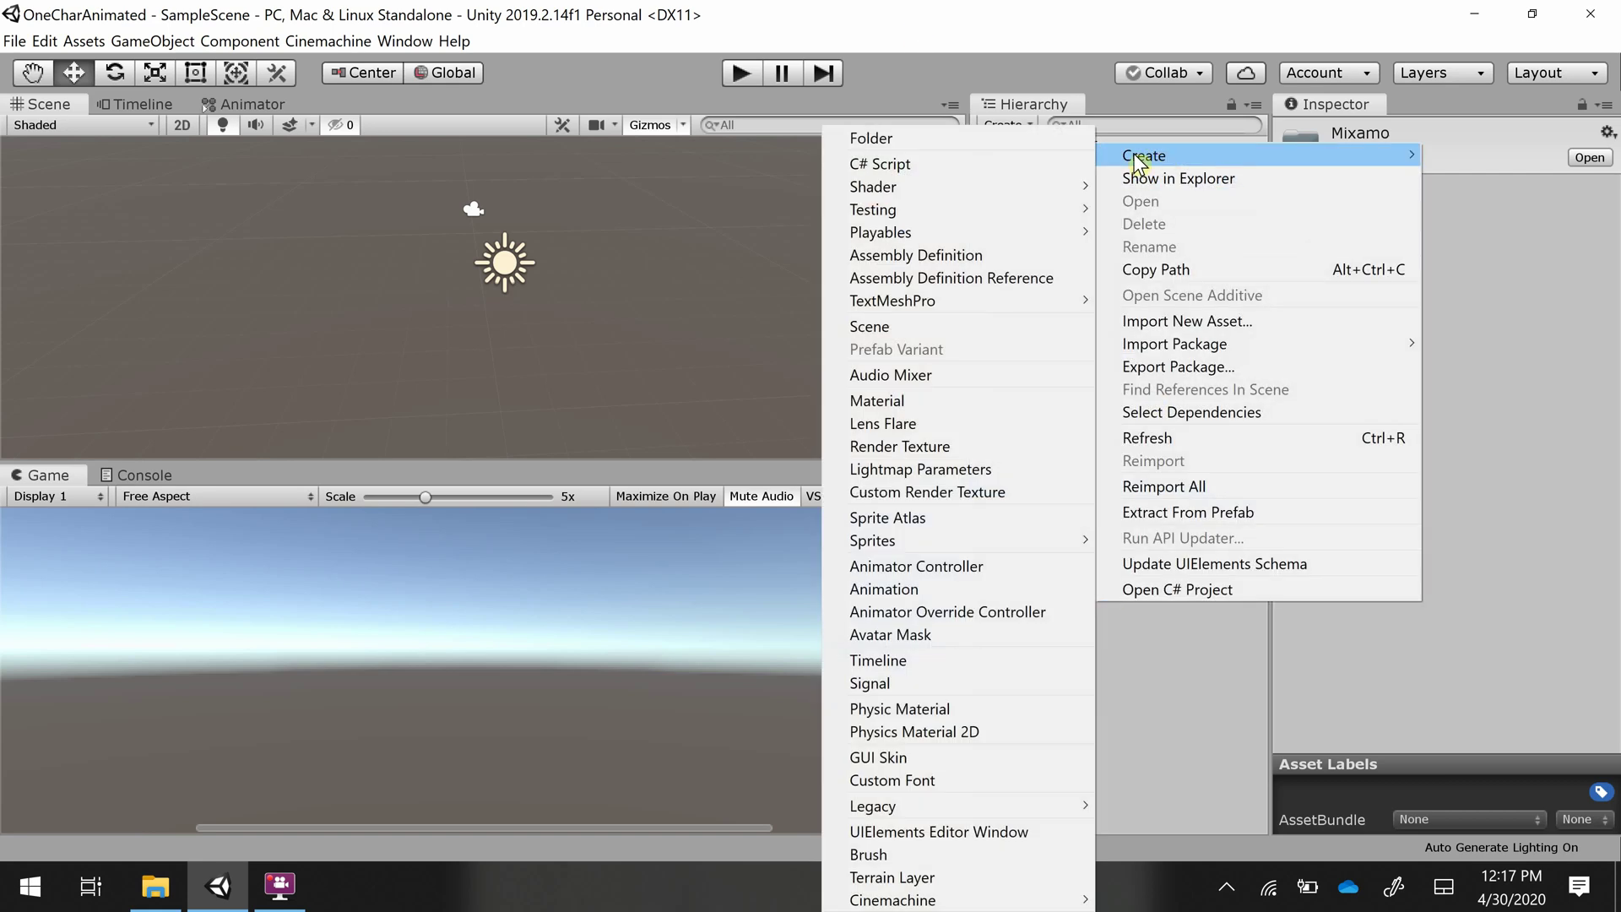
{"action": "left_click", "coordinate": [951, 138]}
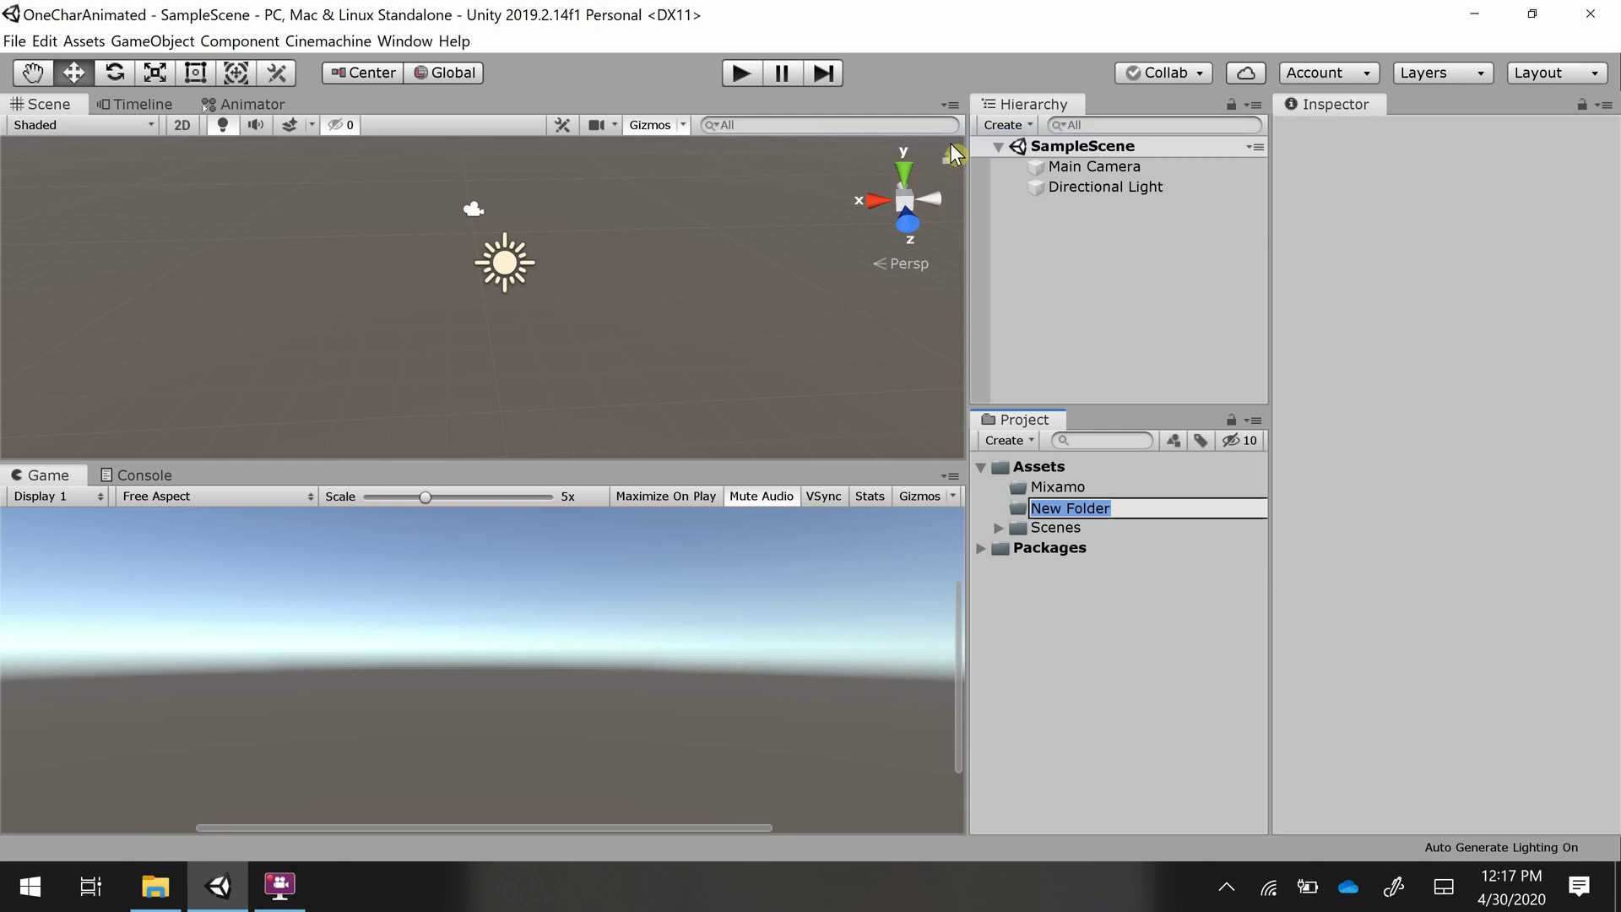
{"action": "type", "text": "Materials"}
{"action": "key", "text": "Return"}
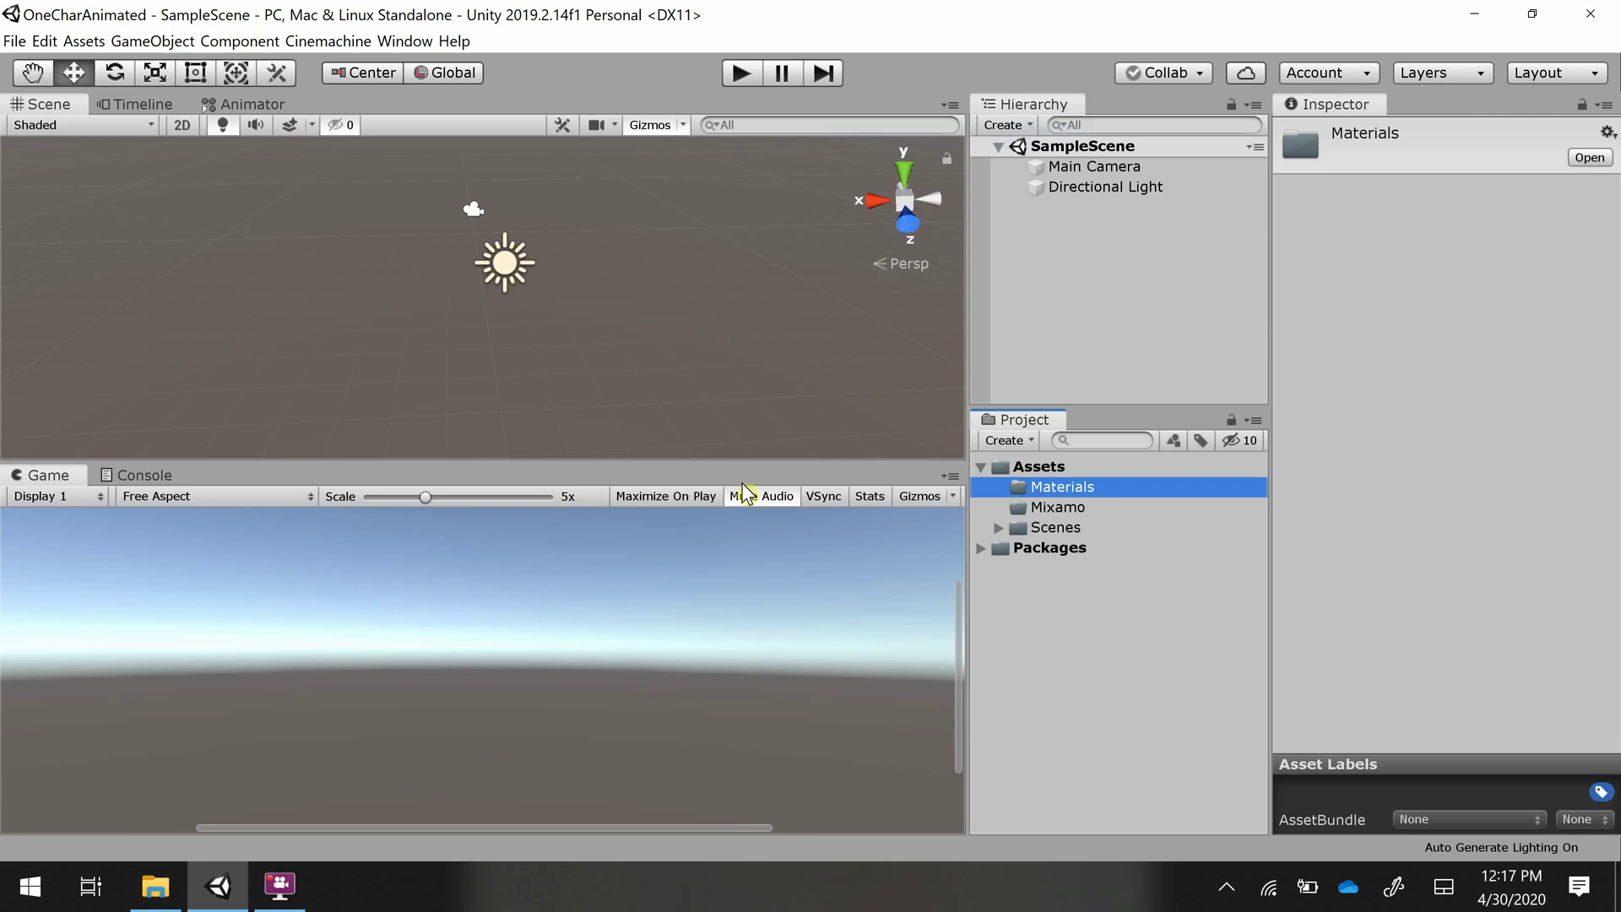
{"action": "left_click", "coordinate": [152, 41]}
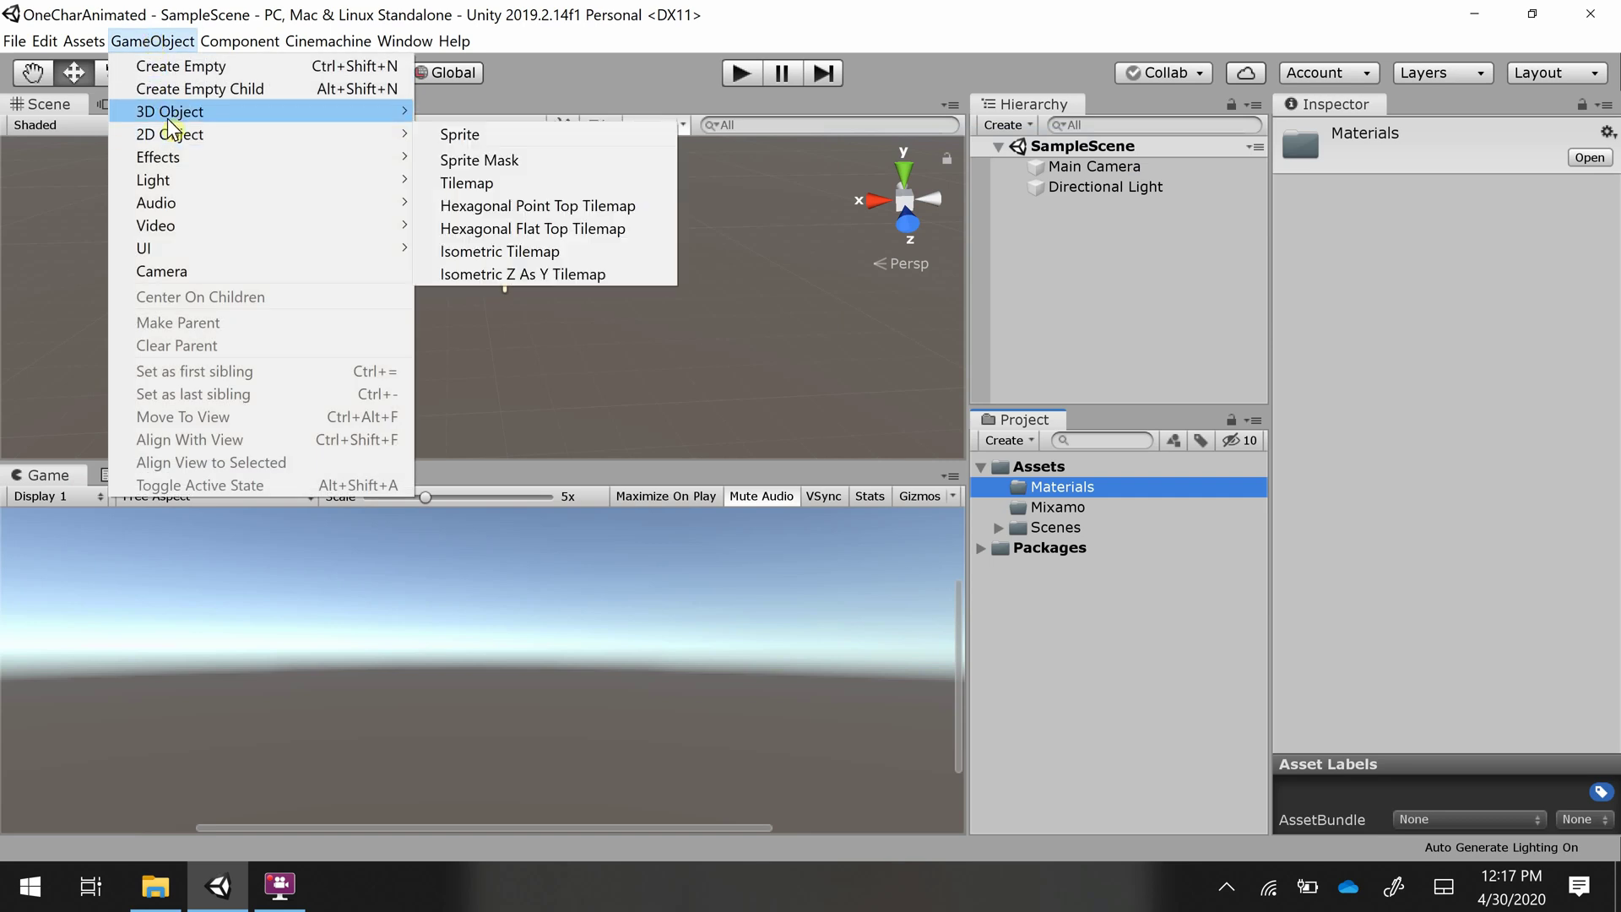
{"action": "mouse_move", "coordinate": [295, 111]}
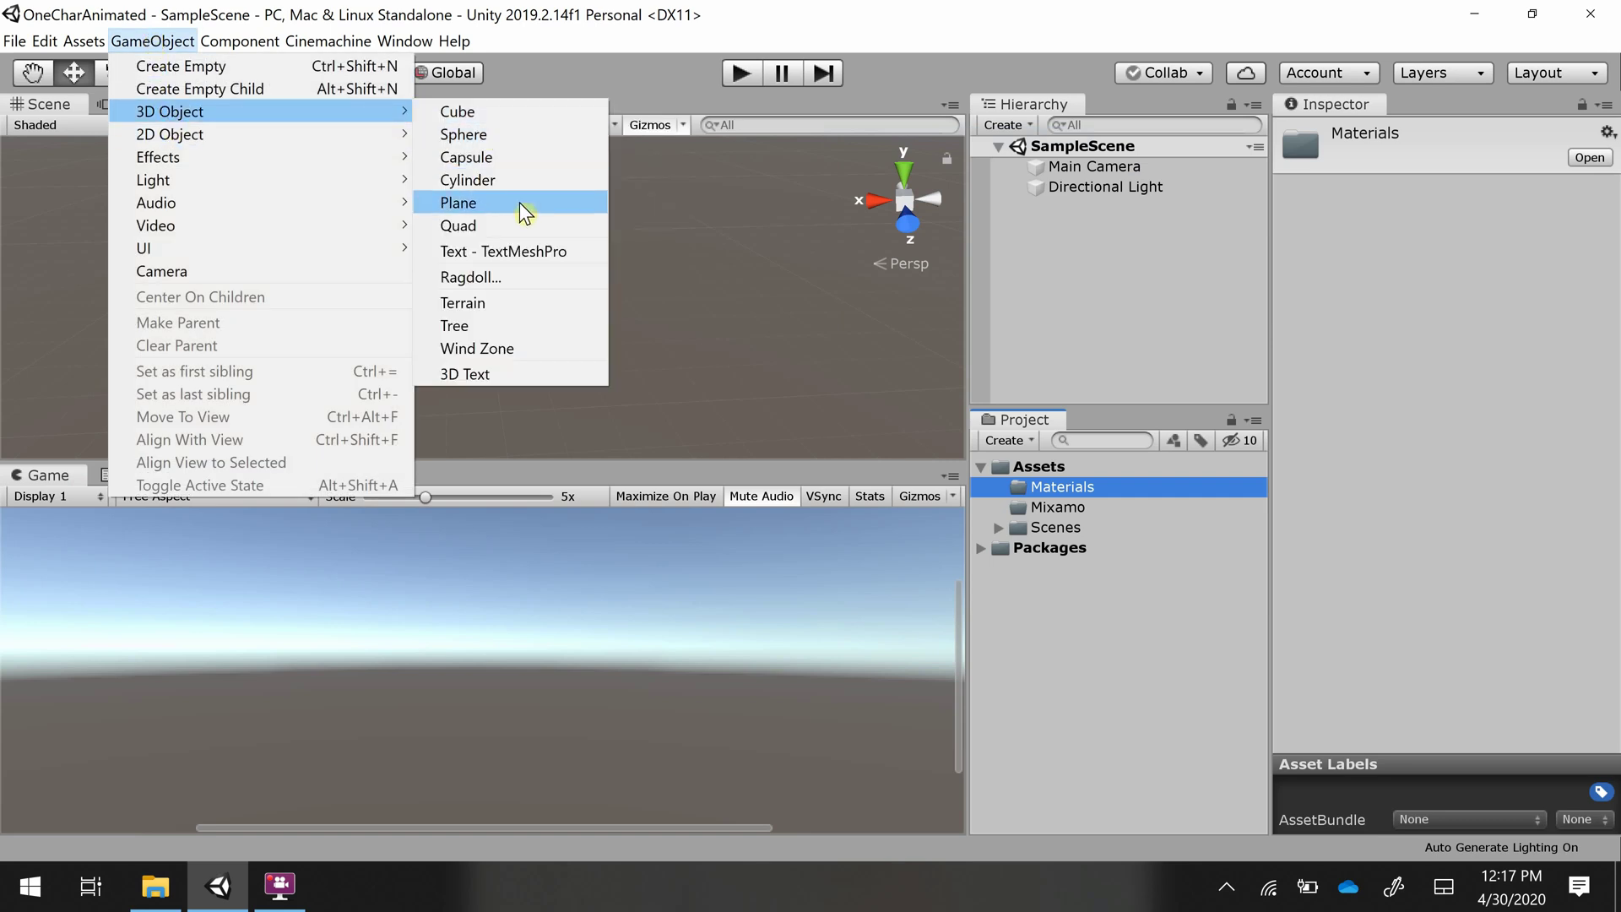
{"action": "left_click", "coordinate": [1044, 261]}
{"action": "left_click", "coordinate": [1096, 291]}
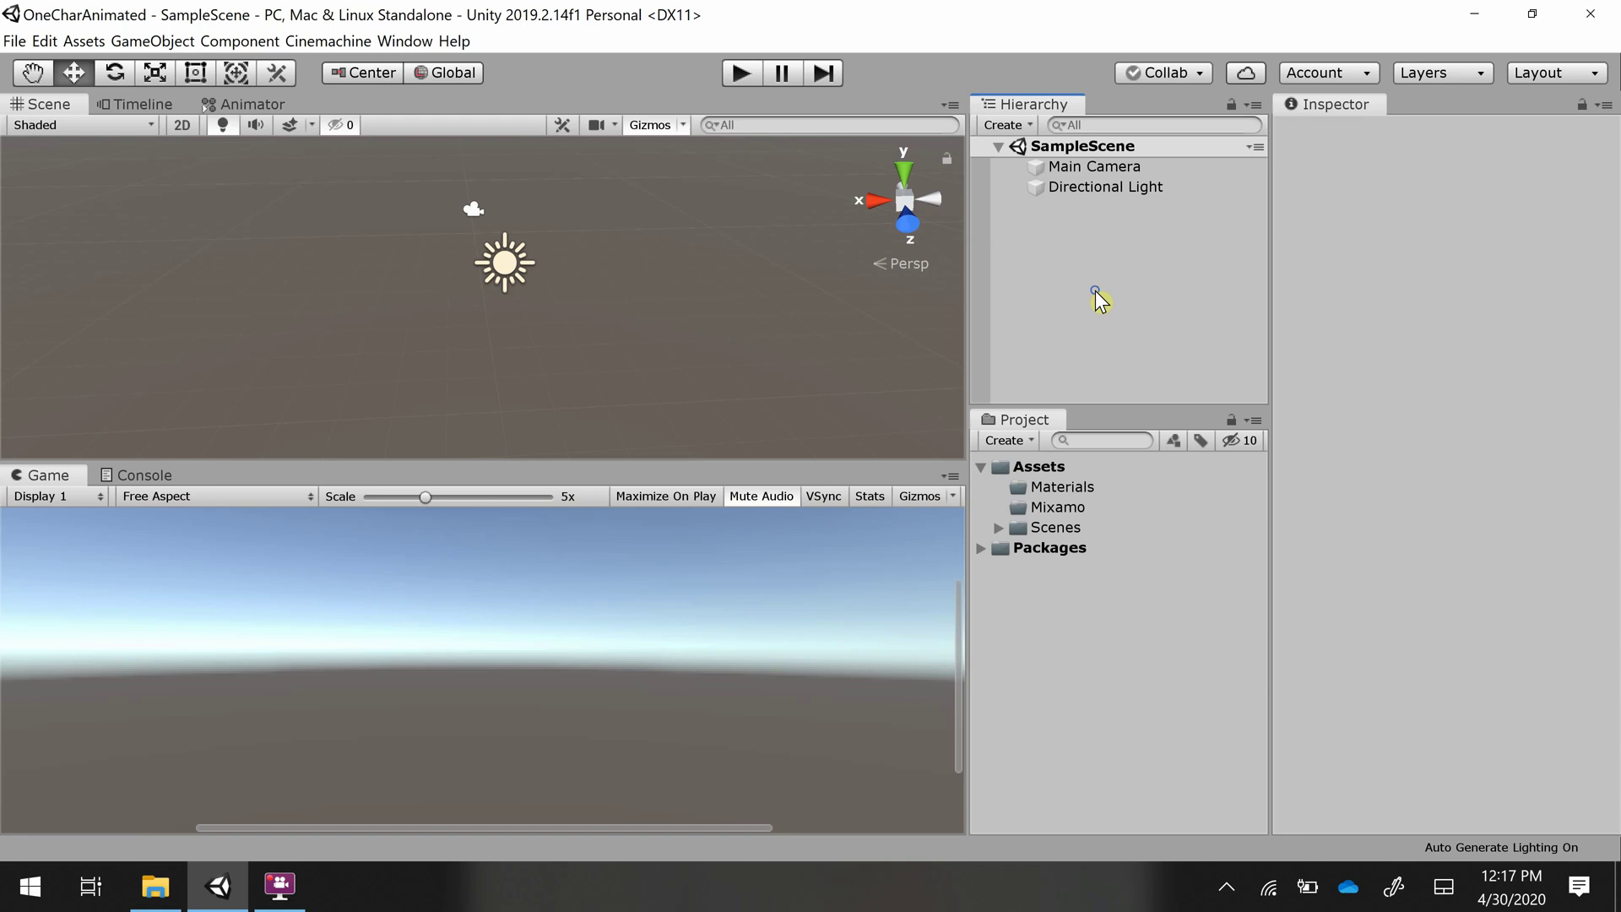
- Add a 3D Plane object to SampleScene
{"action": "right_click", "coordinate": [1096, 290]}
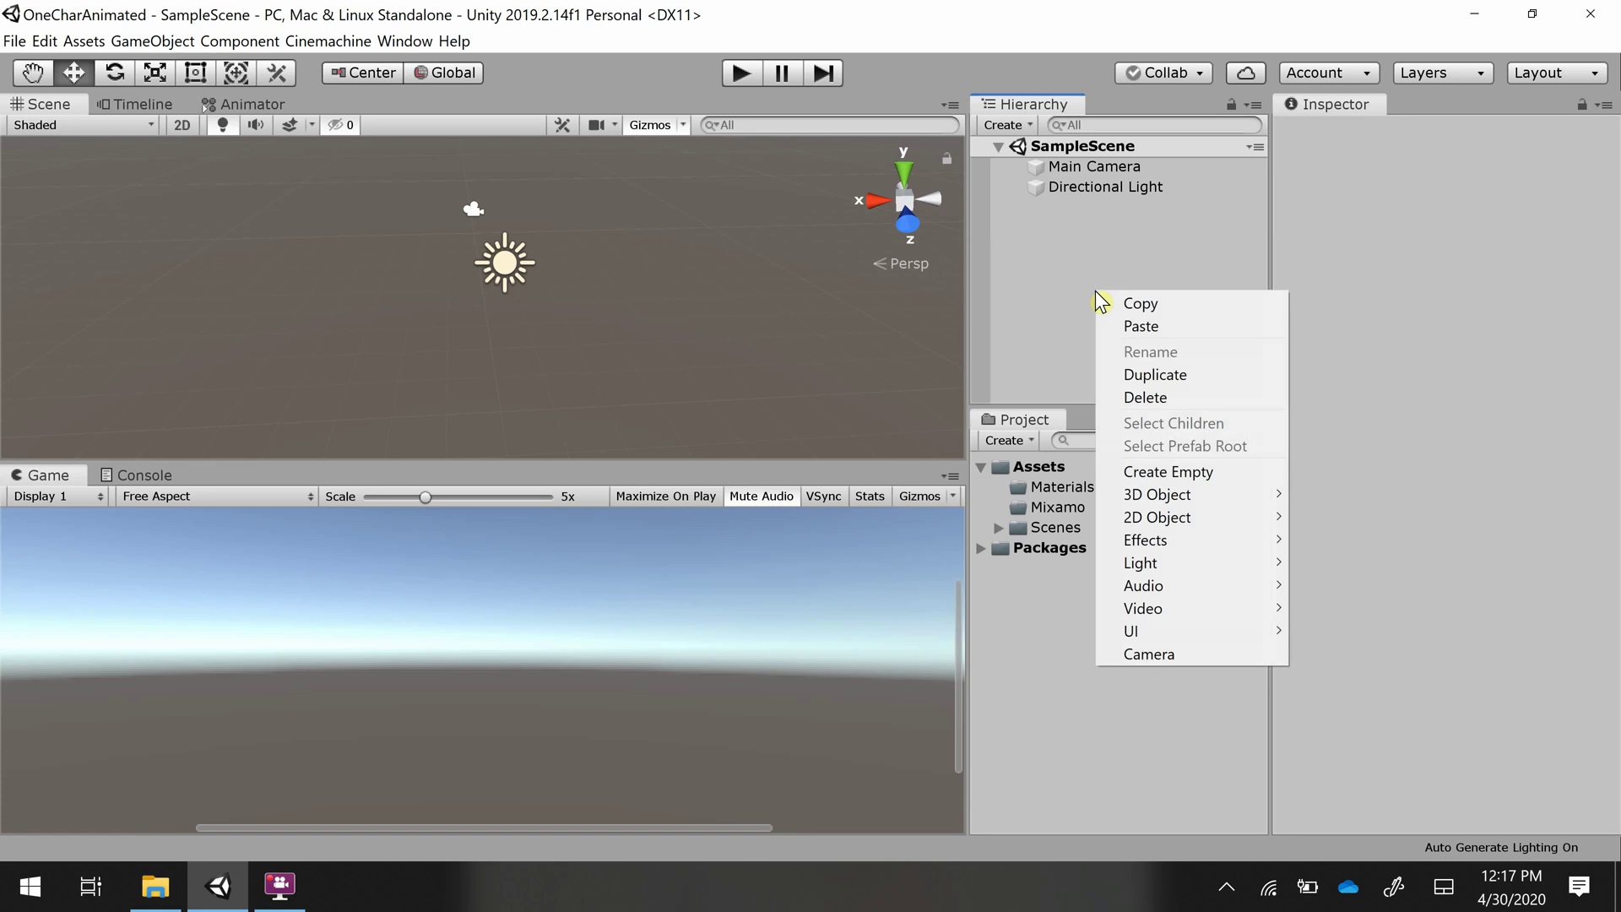
{"action": "mouse_move", "coordinate": [1159, 496]}
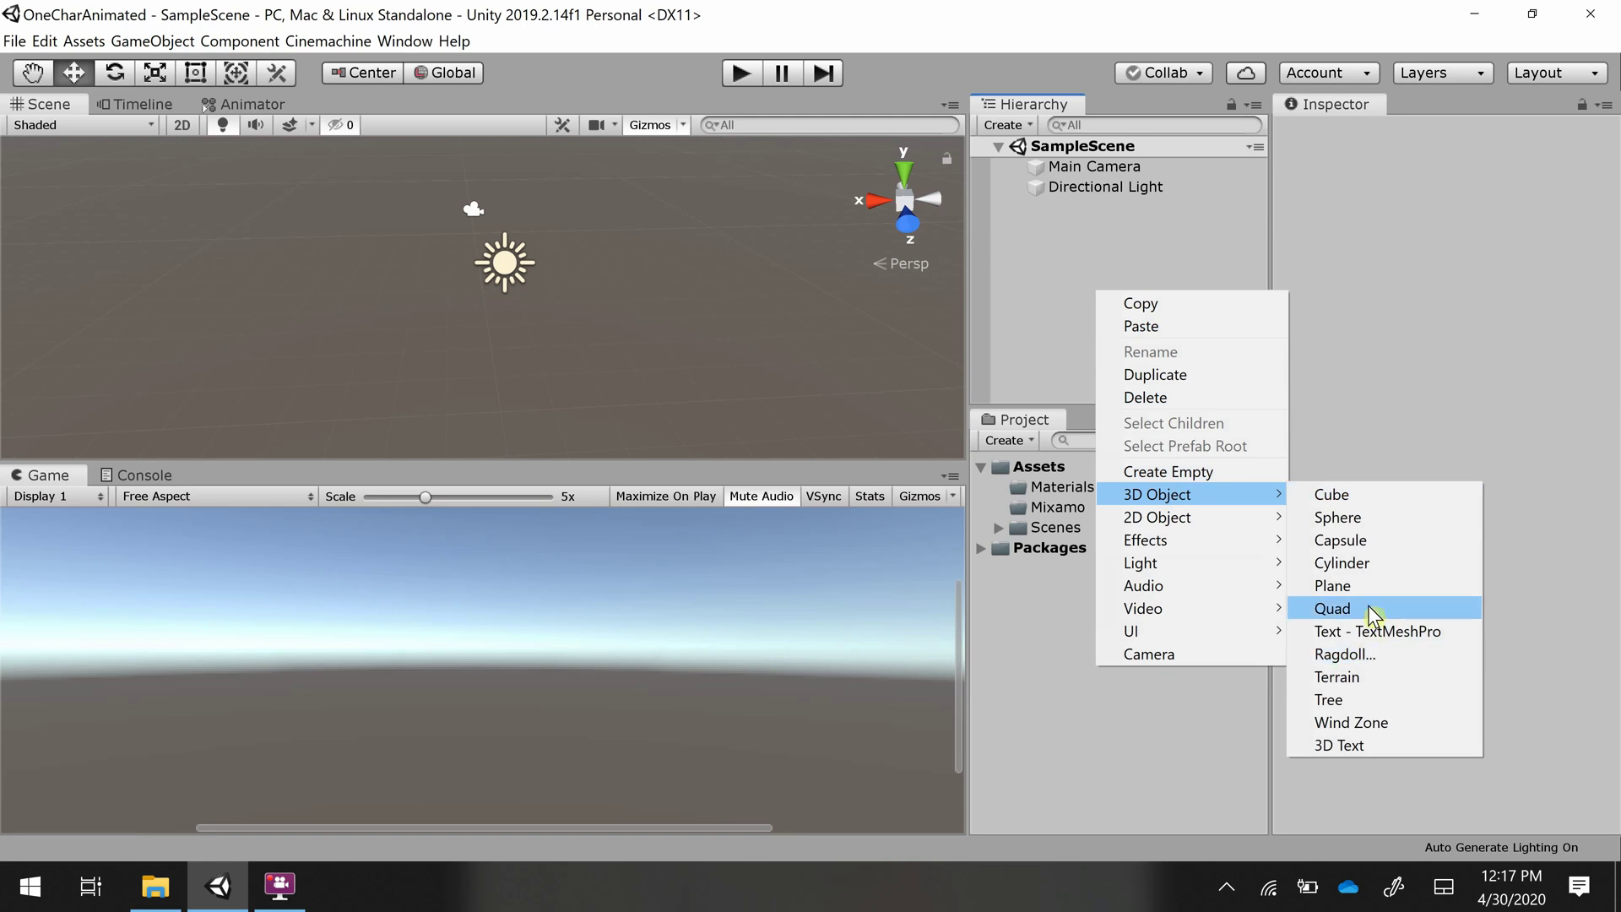
{"action": "left_click", "coordinate": [1334, 586]}
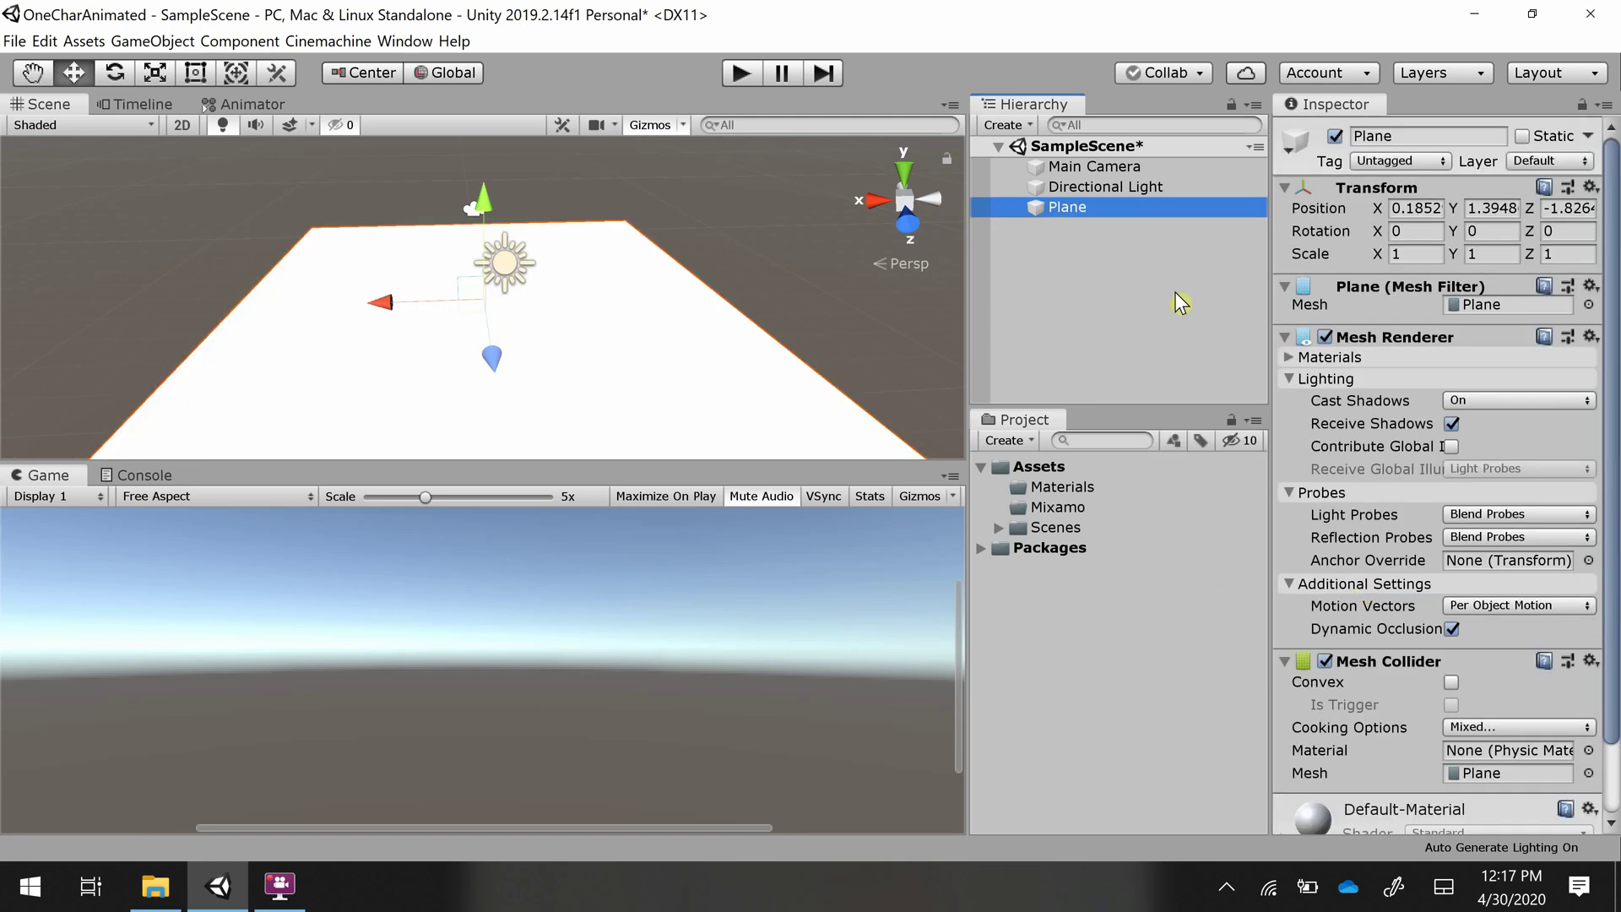
- Set the plane's position to 0 on X, Y and Z so it sits at the world origin
{"action": "left_click", "coordinate": [1419, 208]}
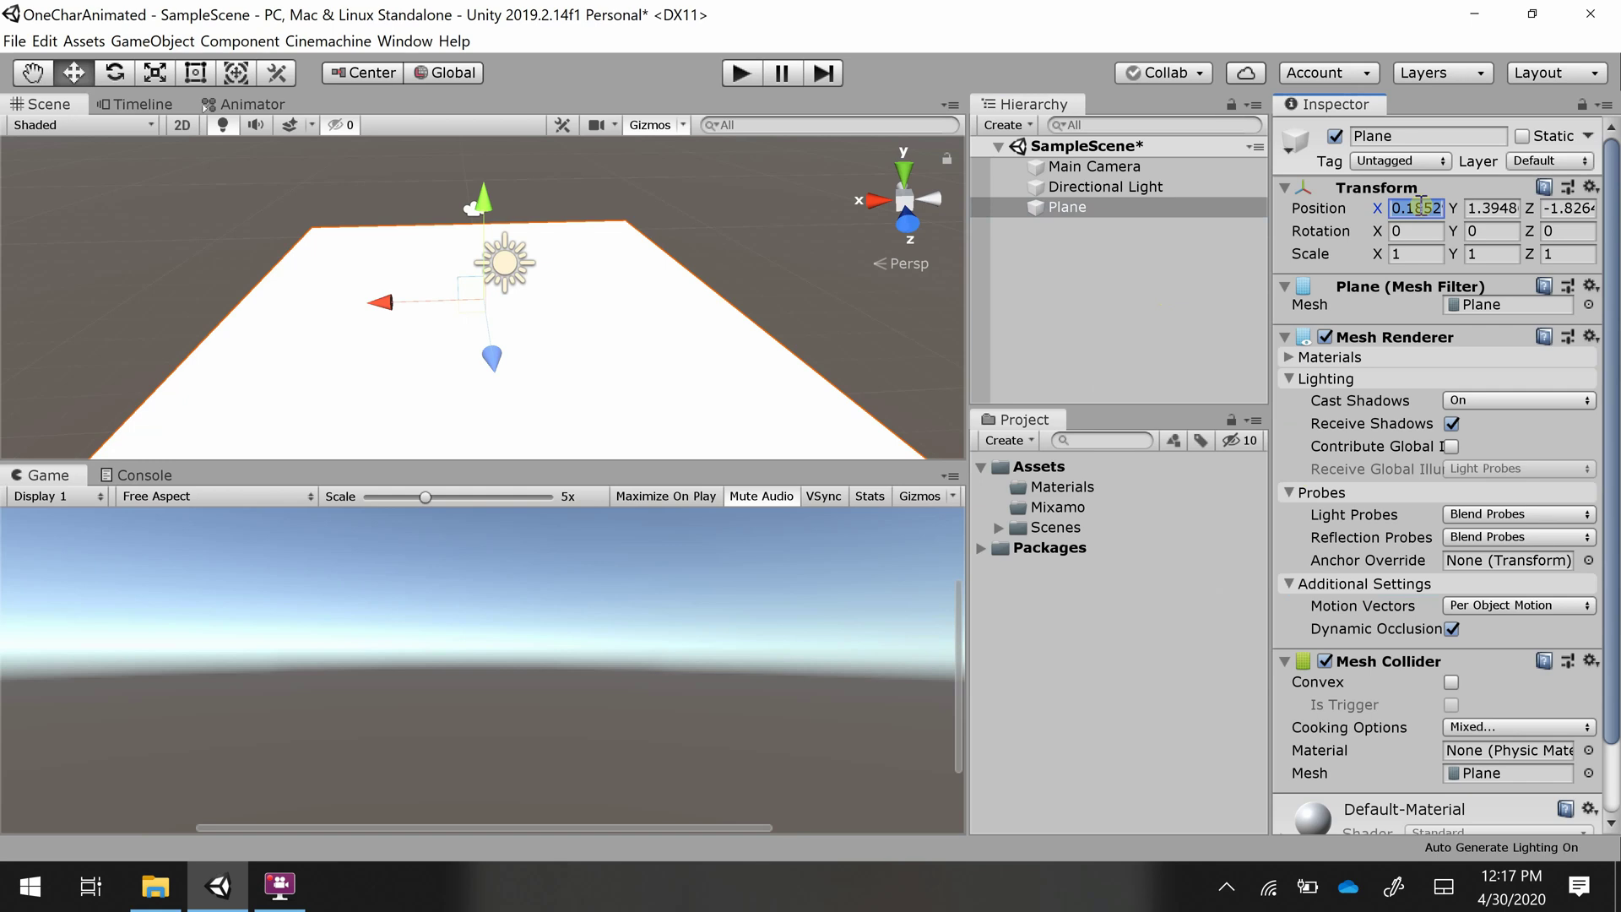
{"action": "type", "text": "0"}
{"action": "key", "text": "Tab"}
{"action": "type", "text": "0"}
{"action": "key", "text": "Tab"}
{"action": "type", "text": "0"}
{"action": "key", "text": "Tab"}
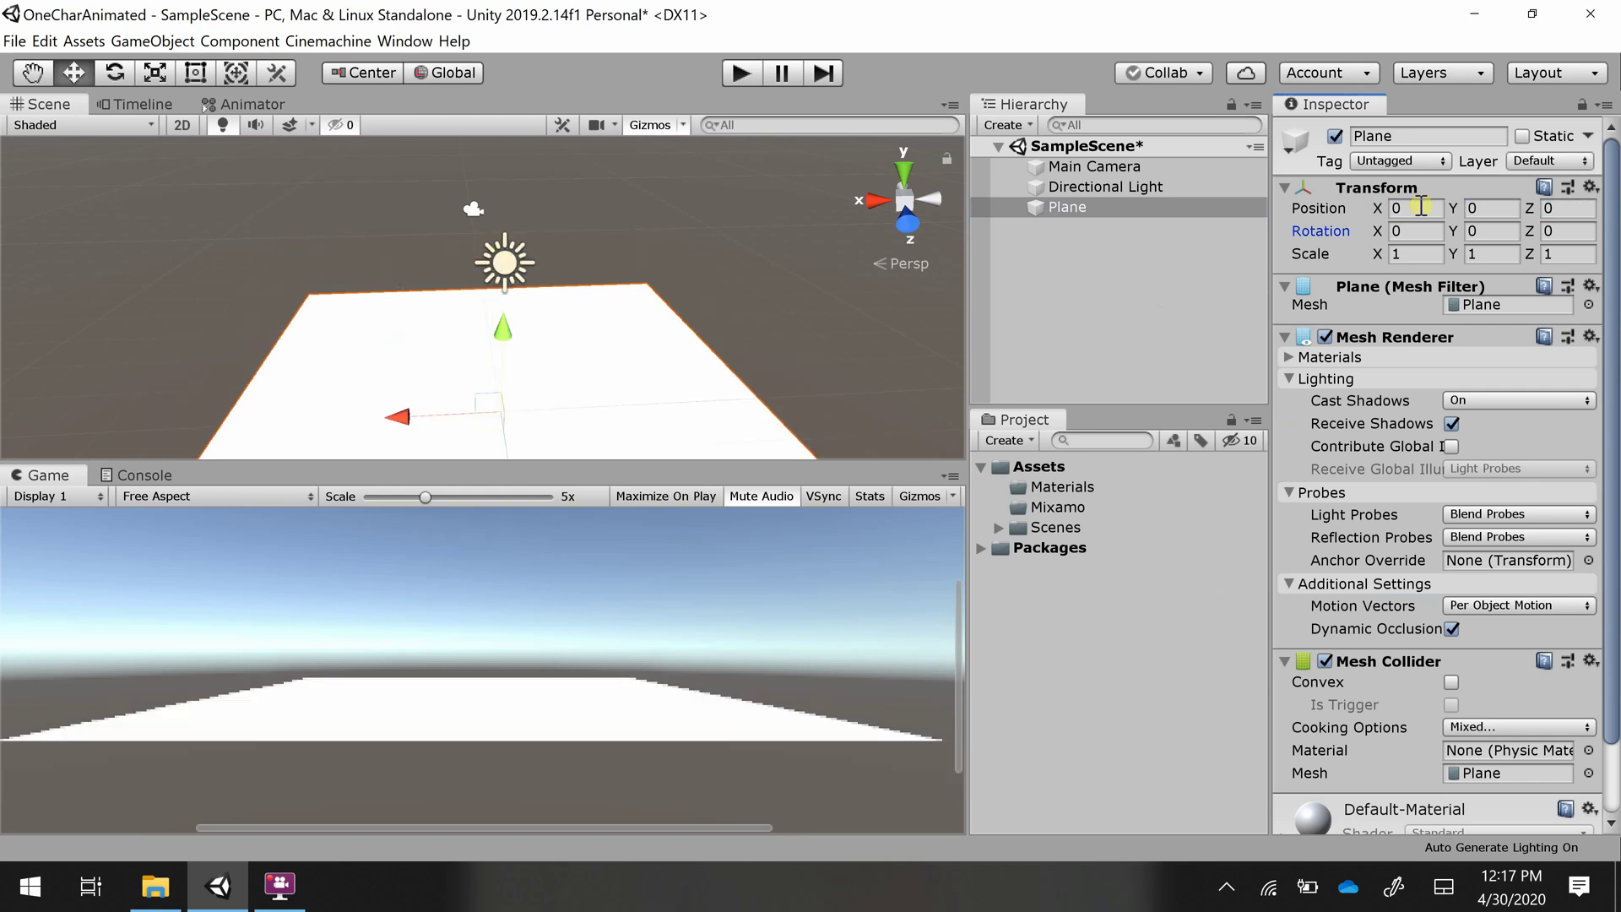
- Scale the plane to 3 on X, Y and Z
{"action": "left_click", "coordinate": [1391, 255]}
{"action": "type", "text": "3"}
{"action": "key", "text": "Tab"}
{"action": "type", "text": "3"}
{"action": "key", "text": "Tab"}
{"action": "type", "text": "3"}
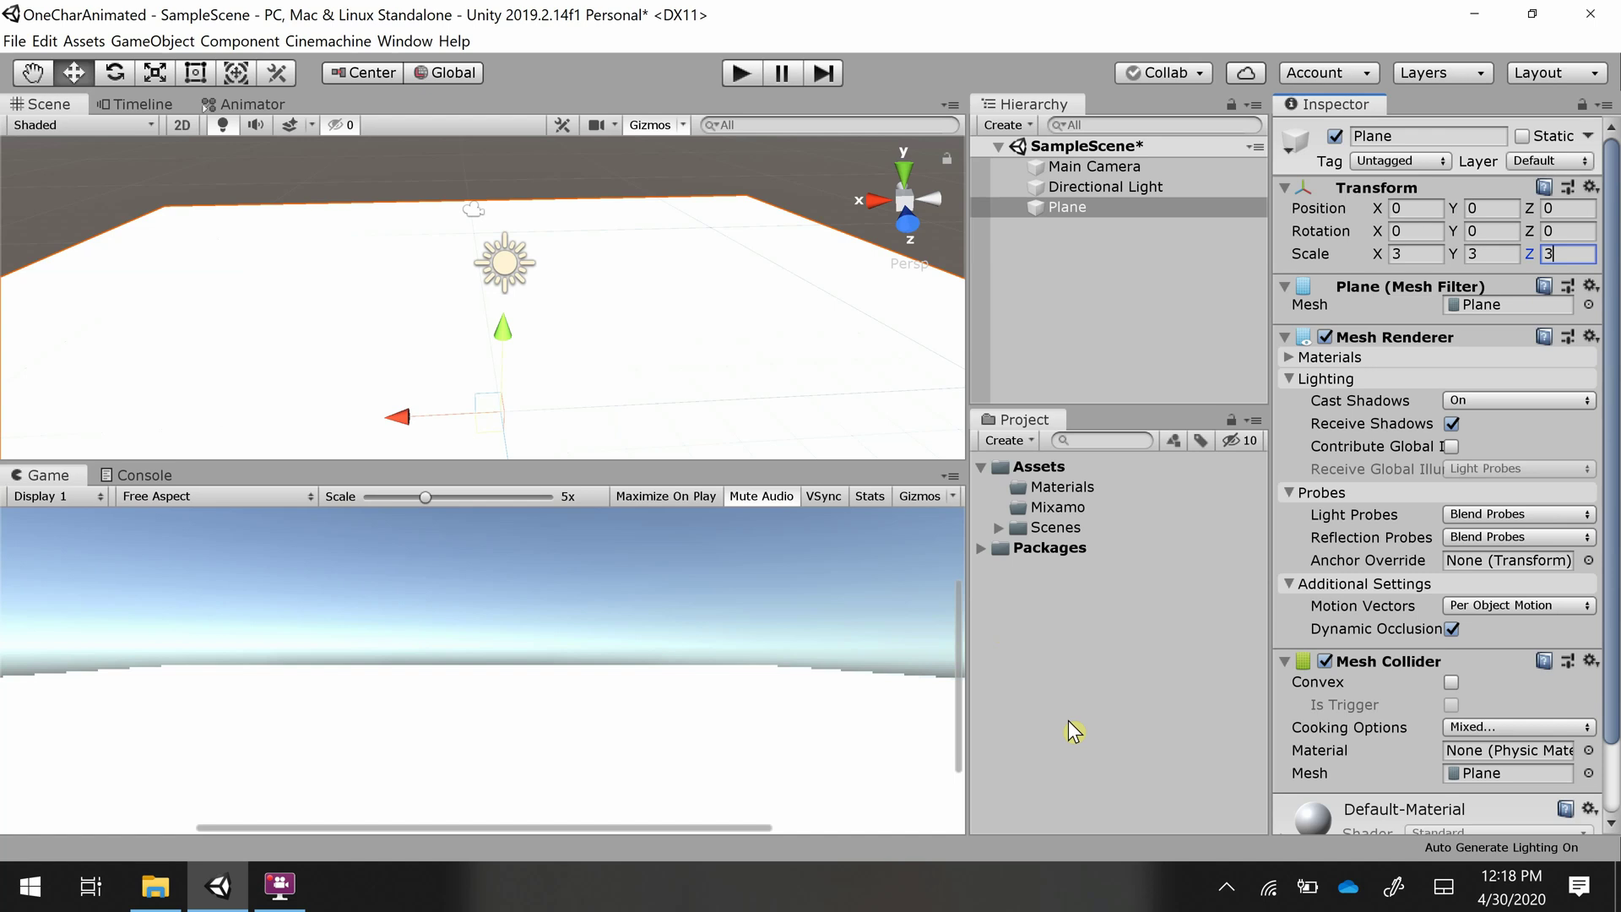
{"action": "left_click", "coordinate": [1058, 490]}
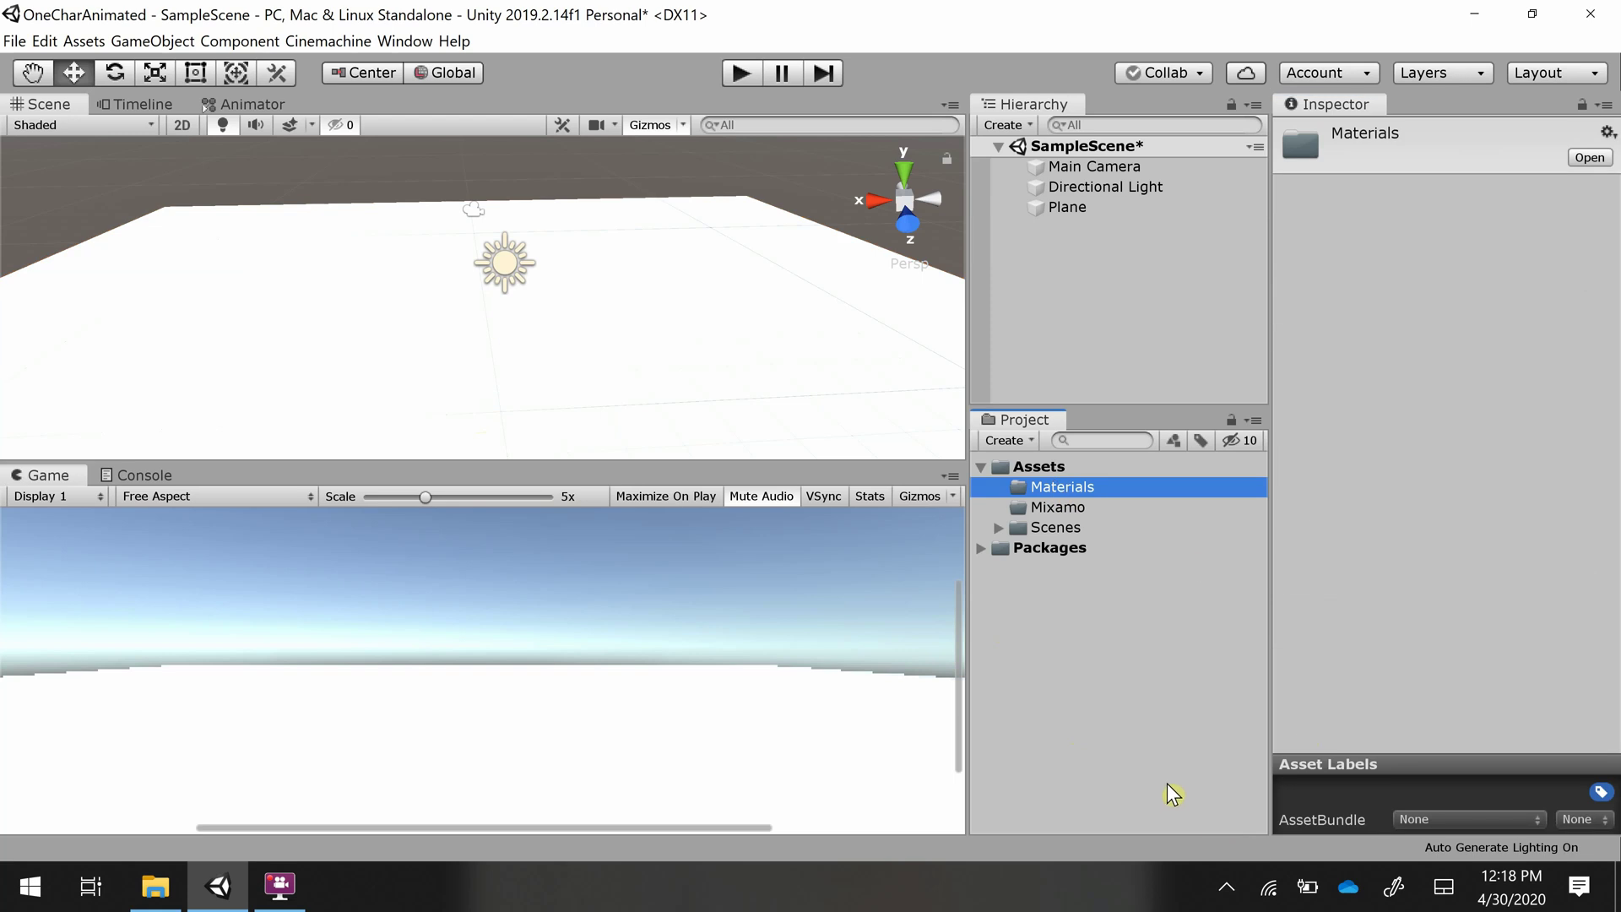
{"action": "right_click", "coordinate": [1071, 485]}
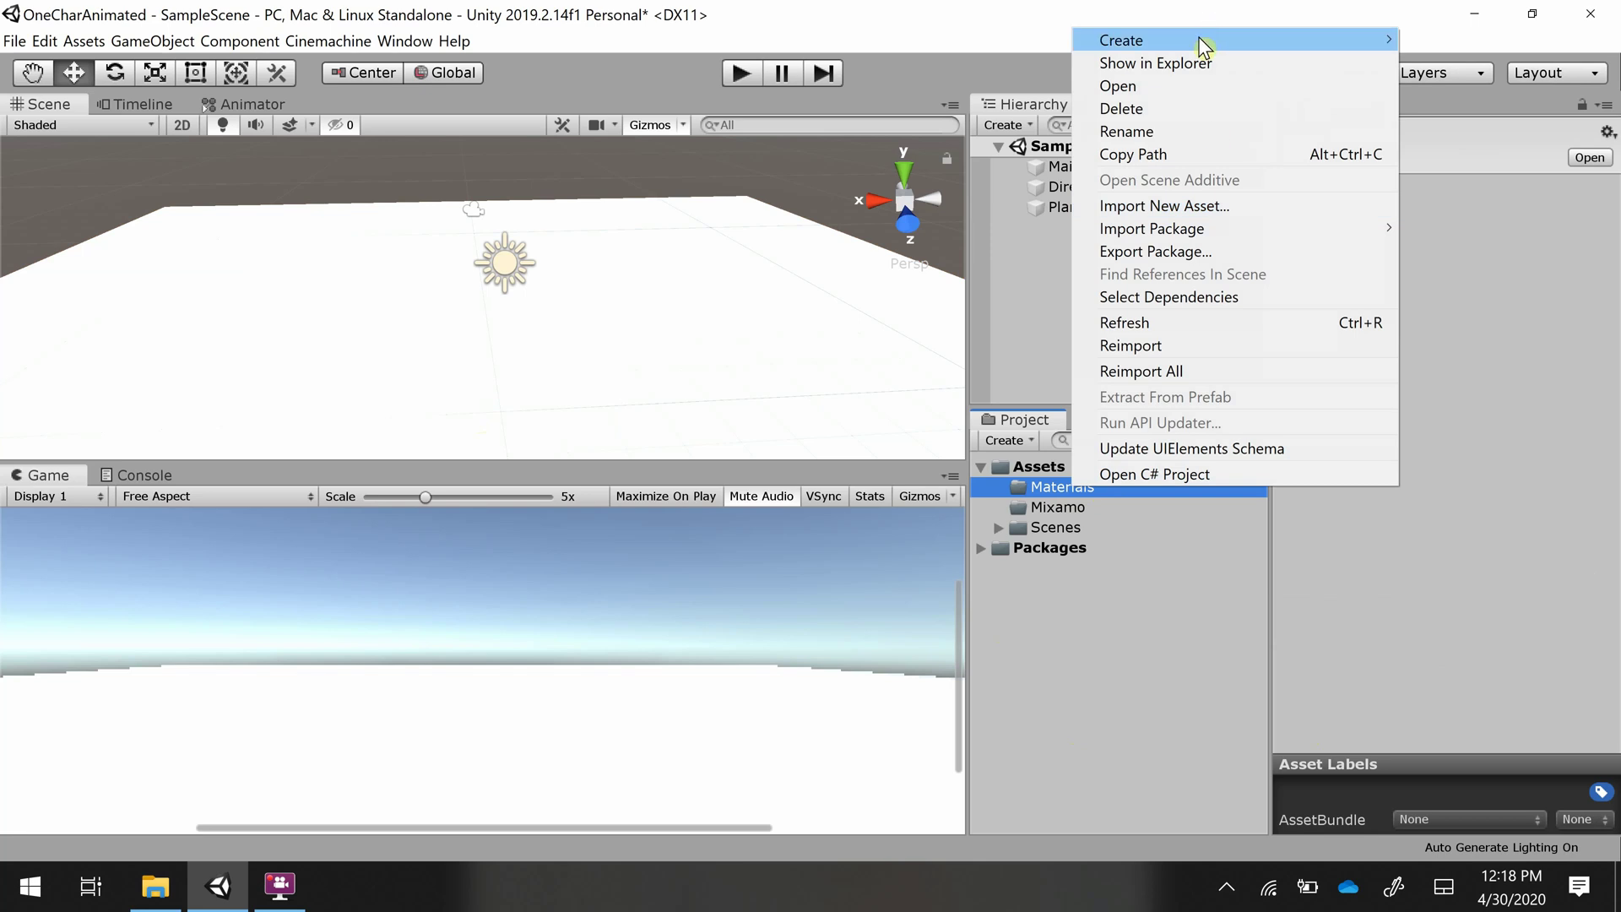
{"action": "mouse_move", "coordinate": [1165, 40]}
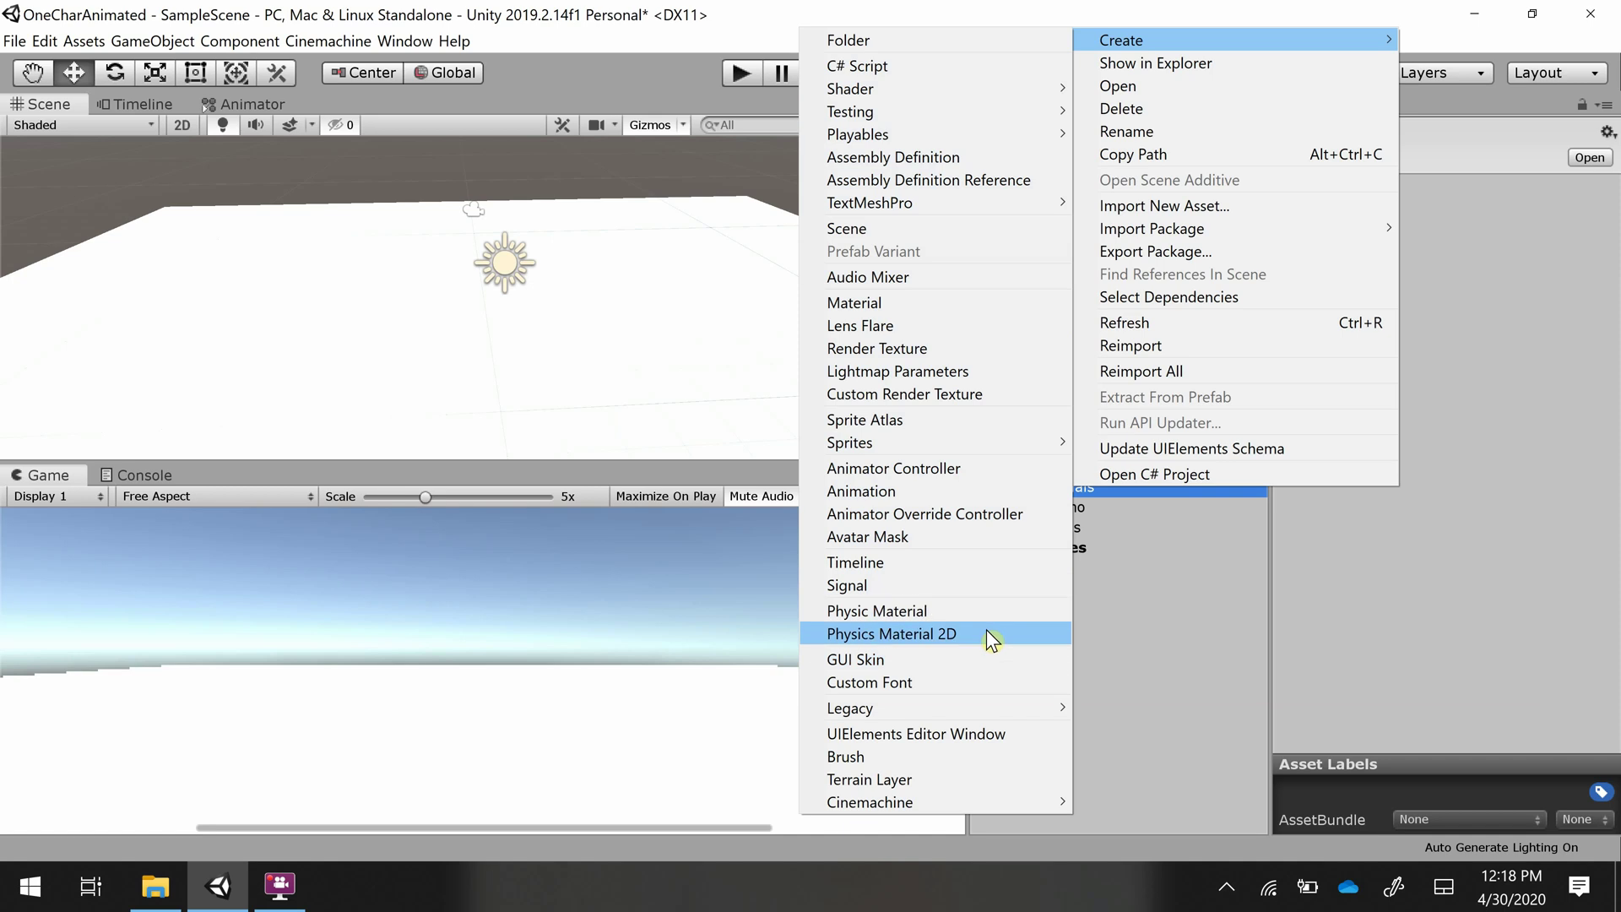
{"action": "left_click", "coordinate": [1183, 604]}
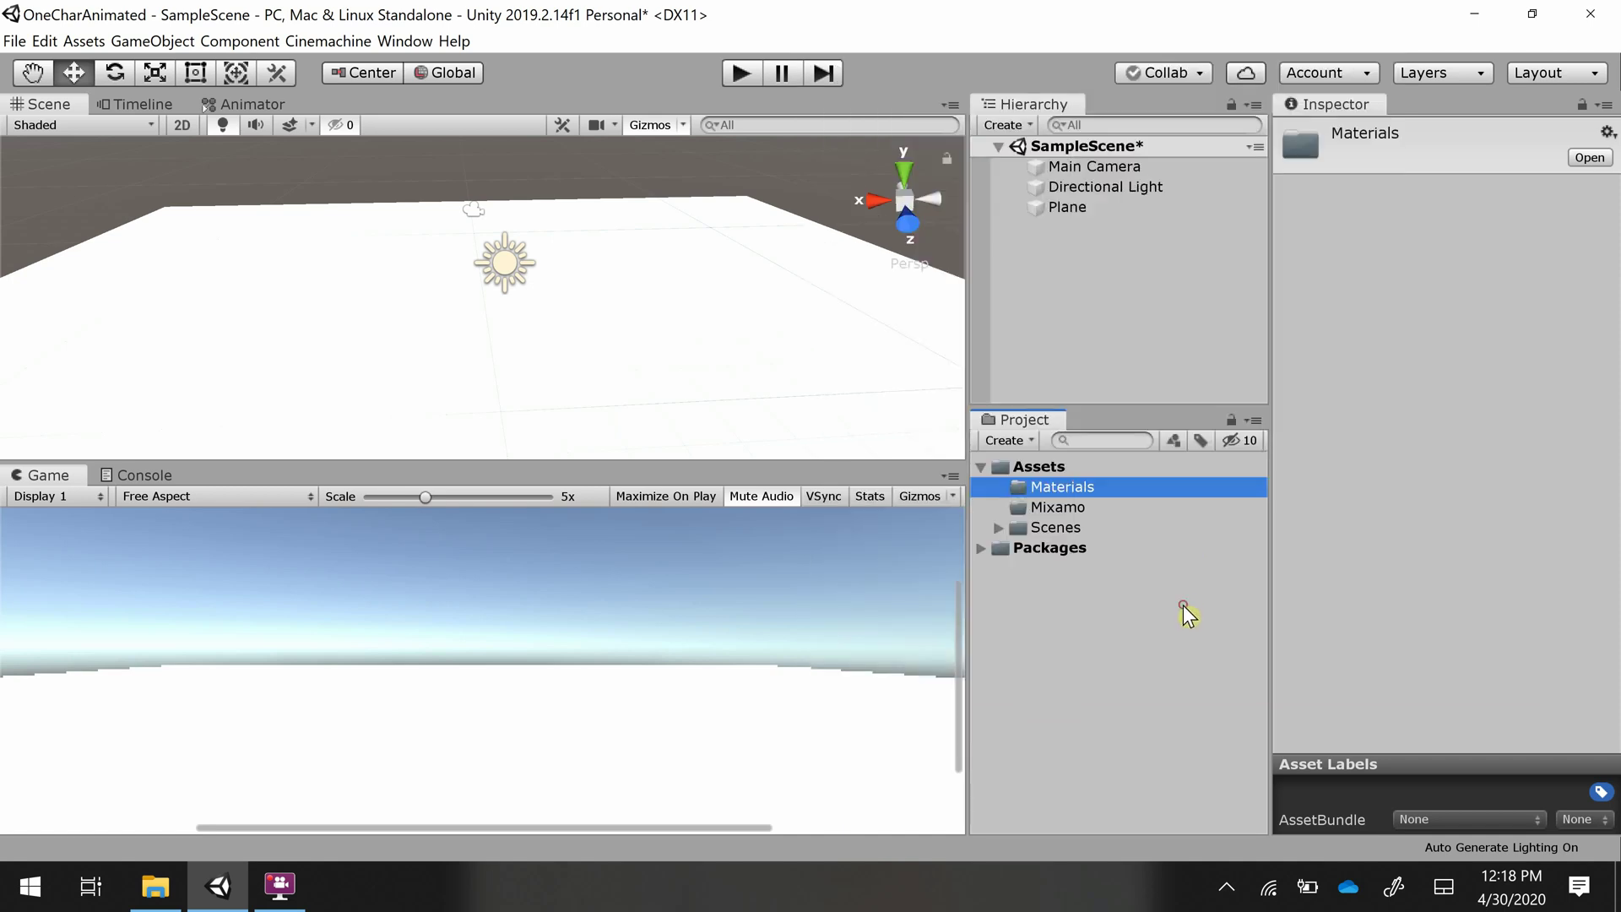
- Create a new material named floor inside the Materials folder
{"action": "right_click", "coordinate": [1081, 481]}
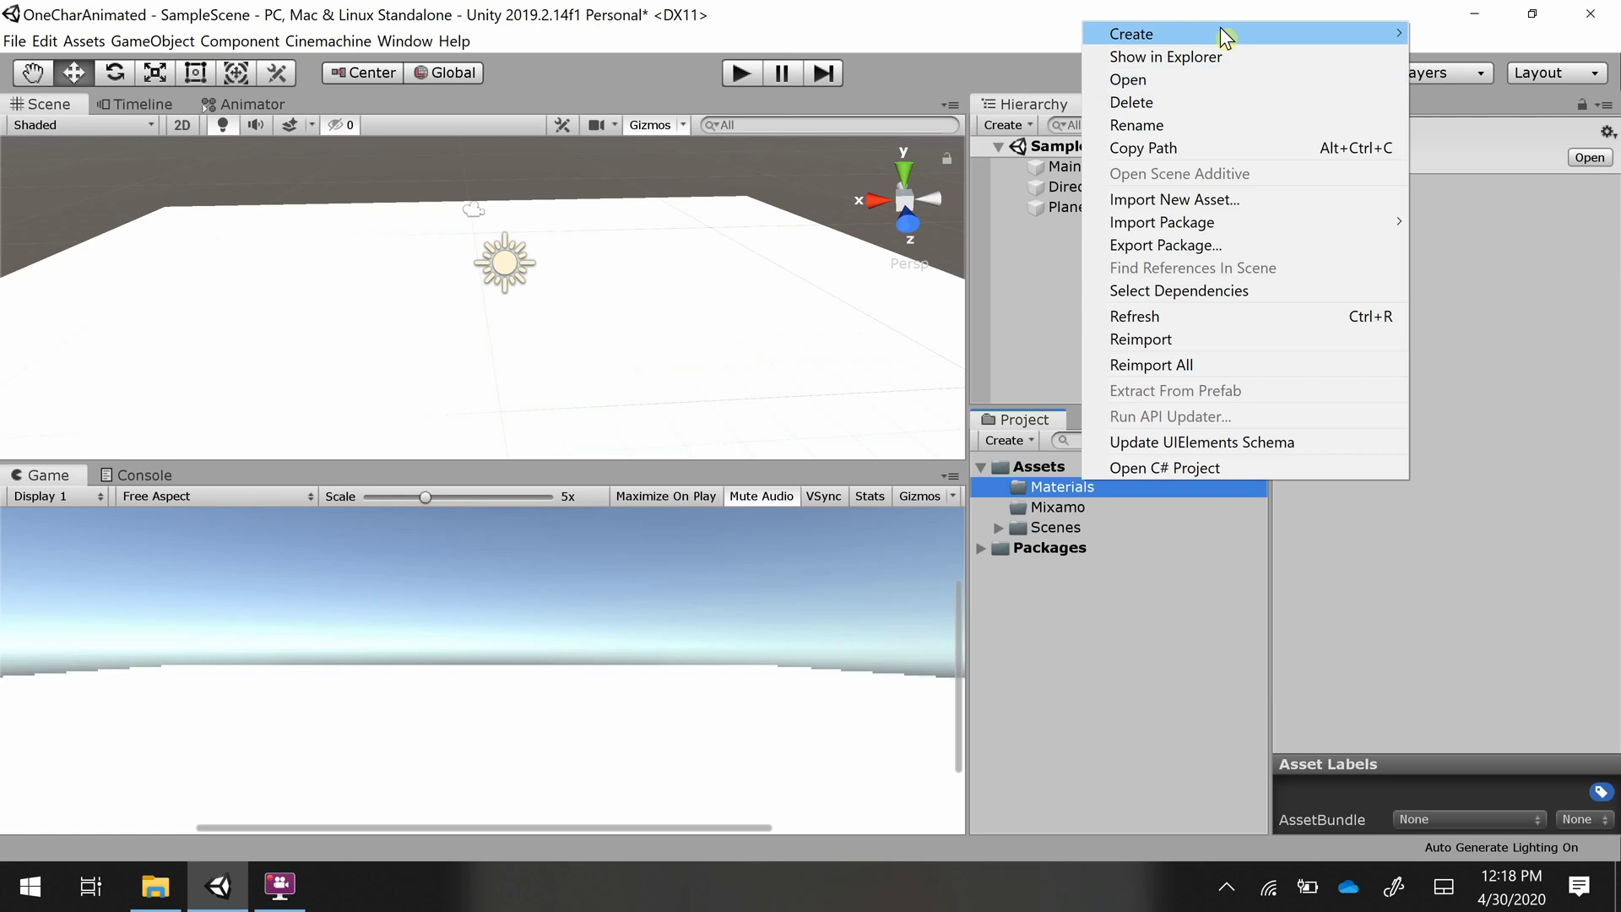
{"action": "mouse_move", "coordinate": [1219, 31]}
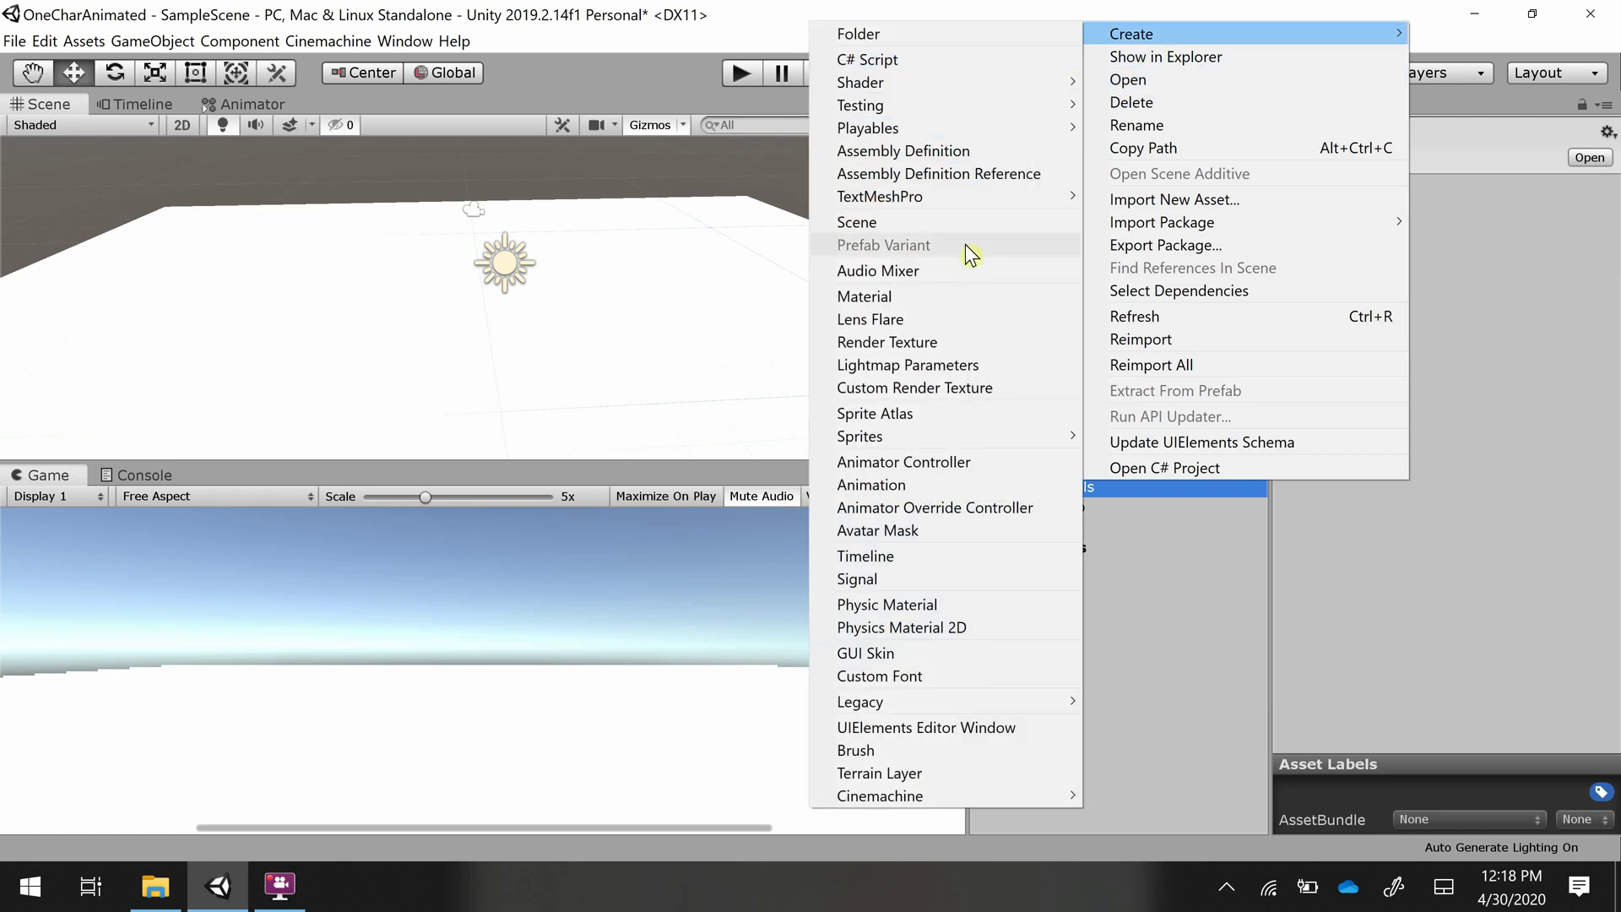
{"action": "left_click", "coordinate": [929, 299]}
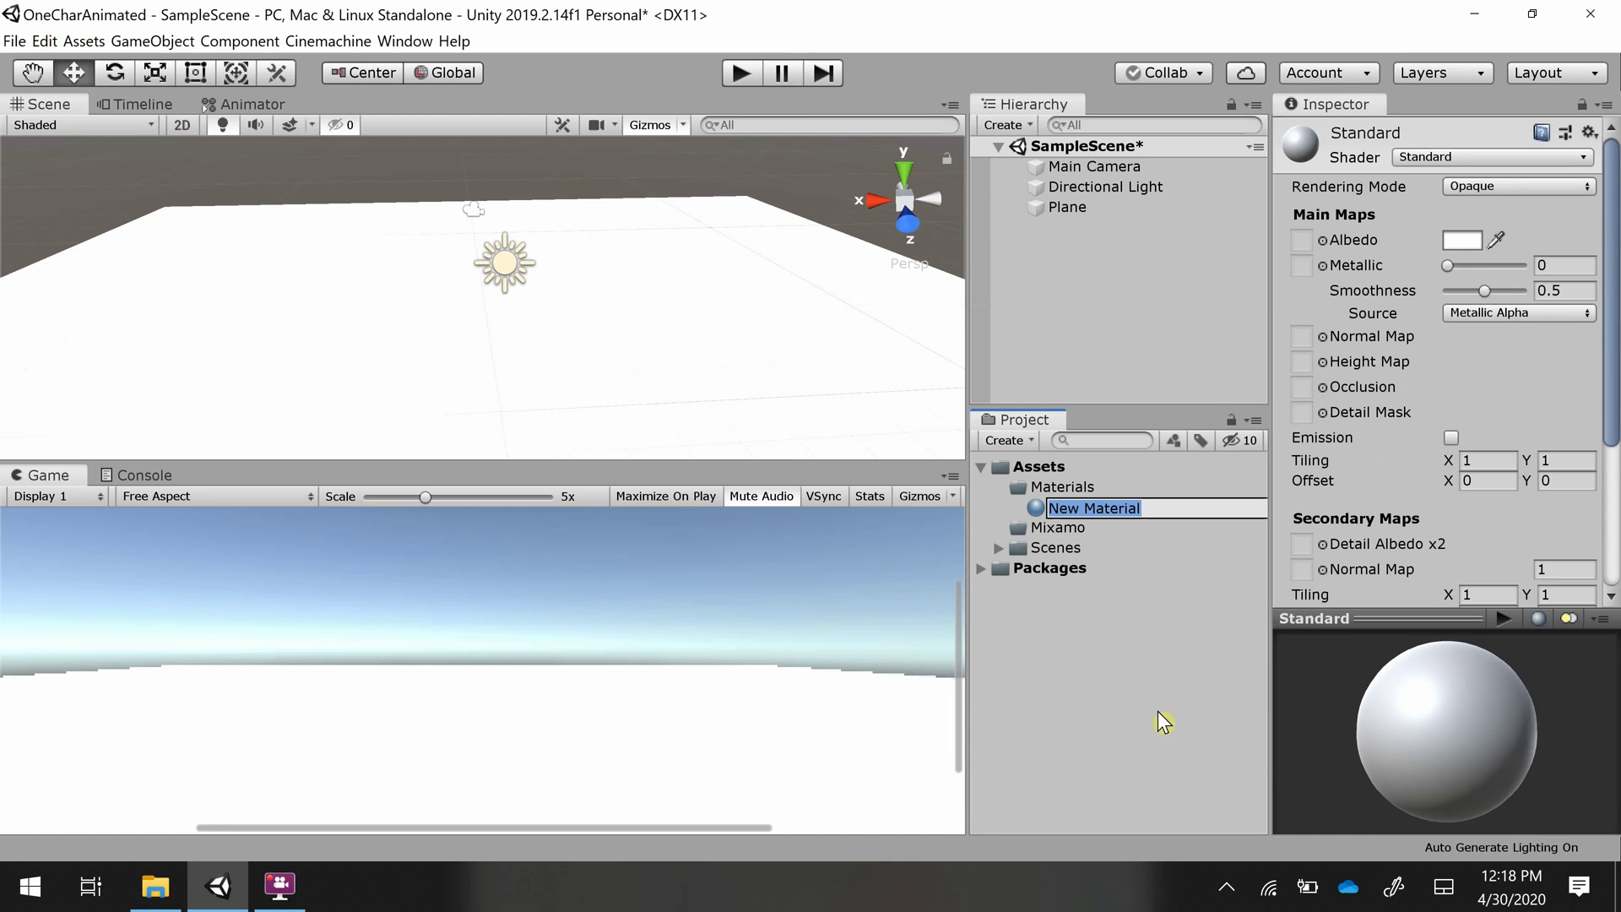
{"action": "type", "text": "floor"}
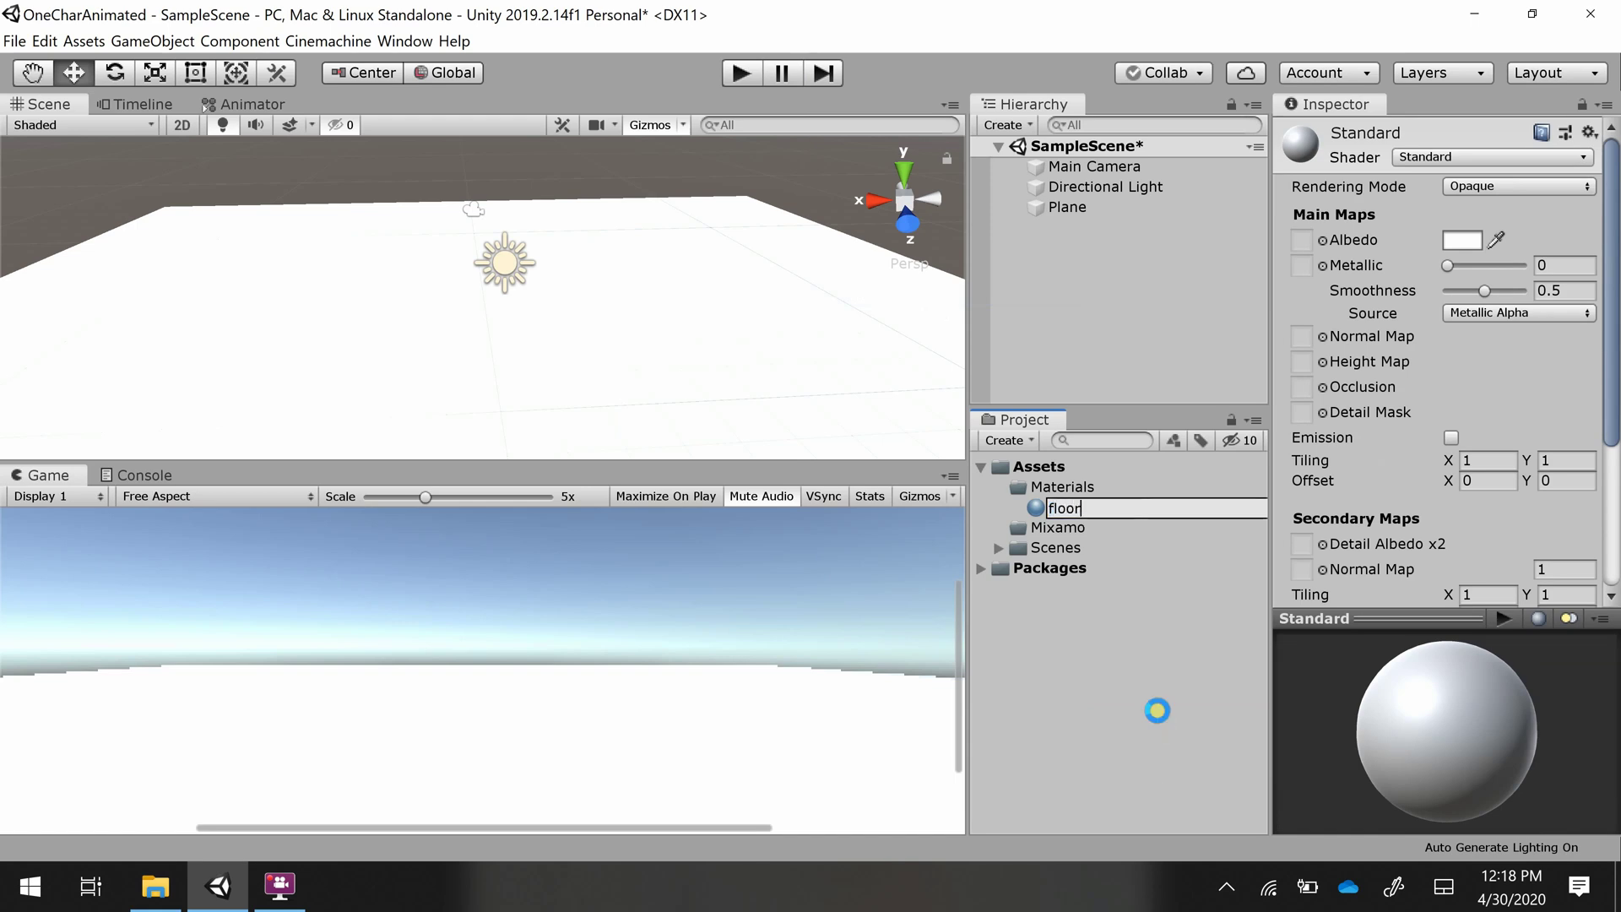
{"action": "key", "text": "Return"}
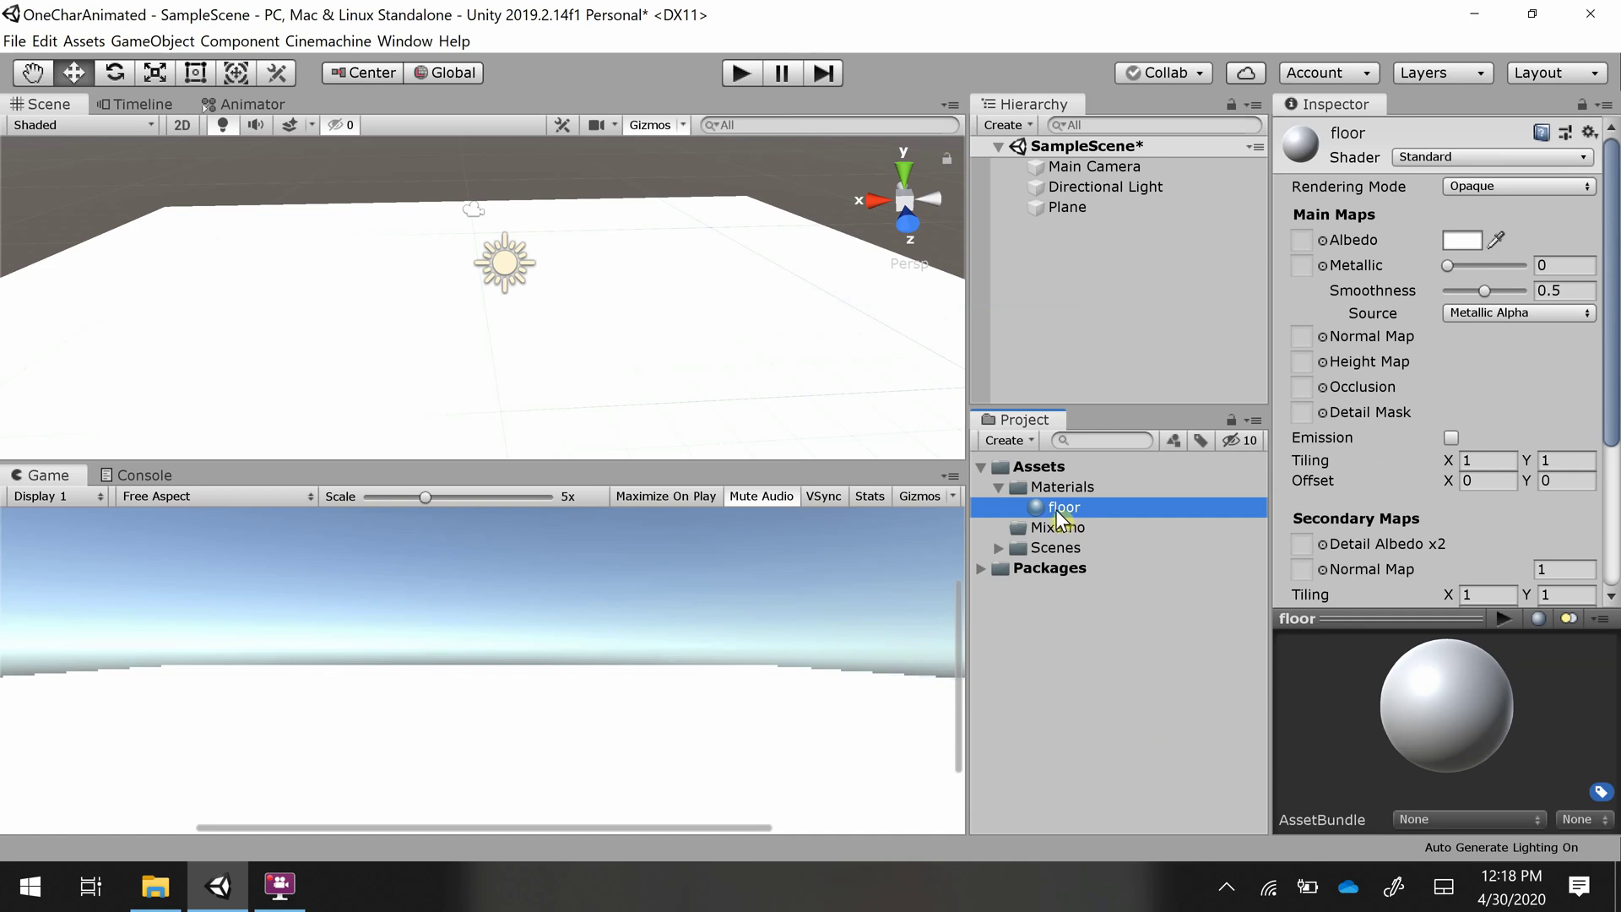
- Set the floor material's albedo colour to lime green (ADFF26) and apply the material to the Plane
{"action": "left_click", "coordinate": [1466, 240]}
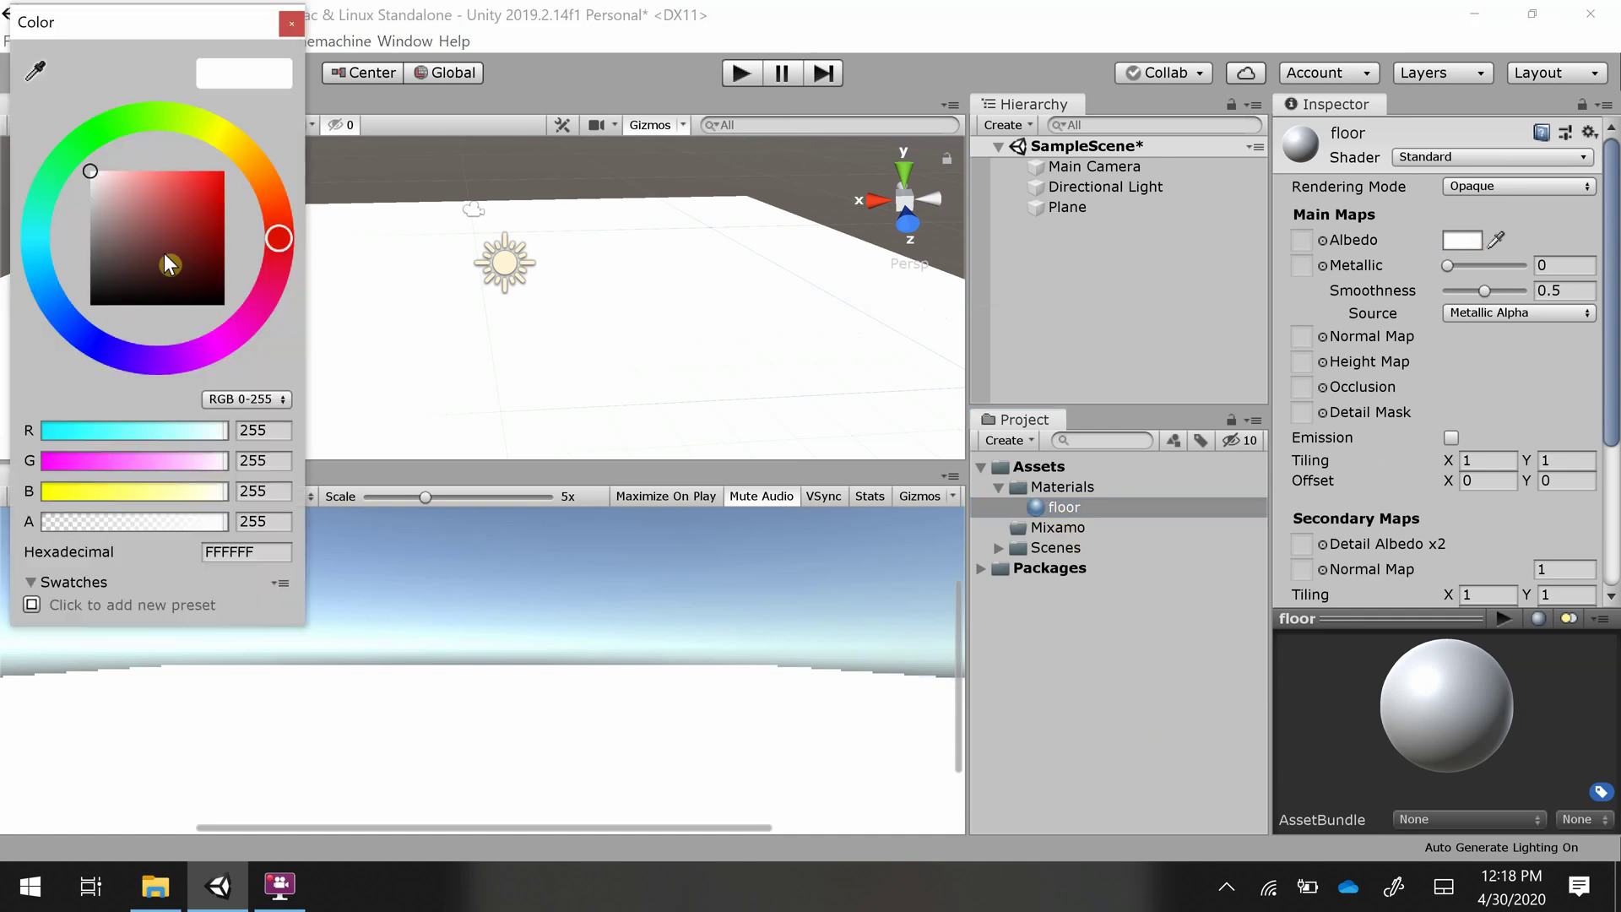
{"action": "left_click", "coordinate": [174, 115]}
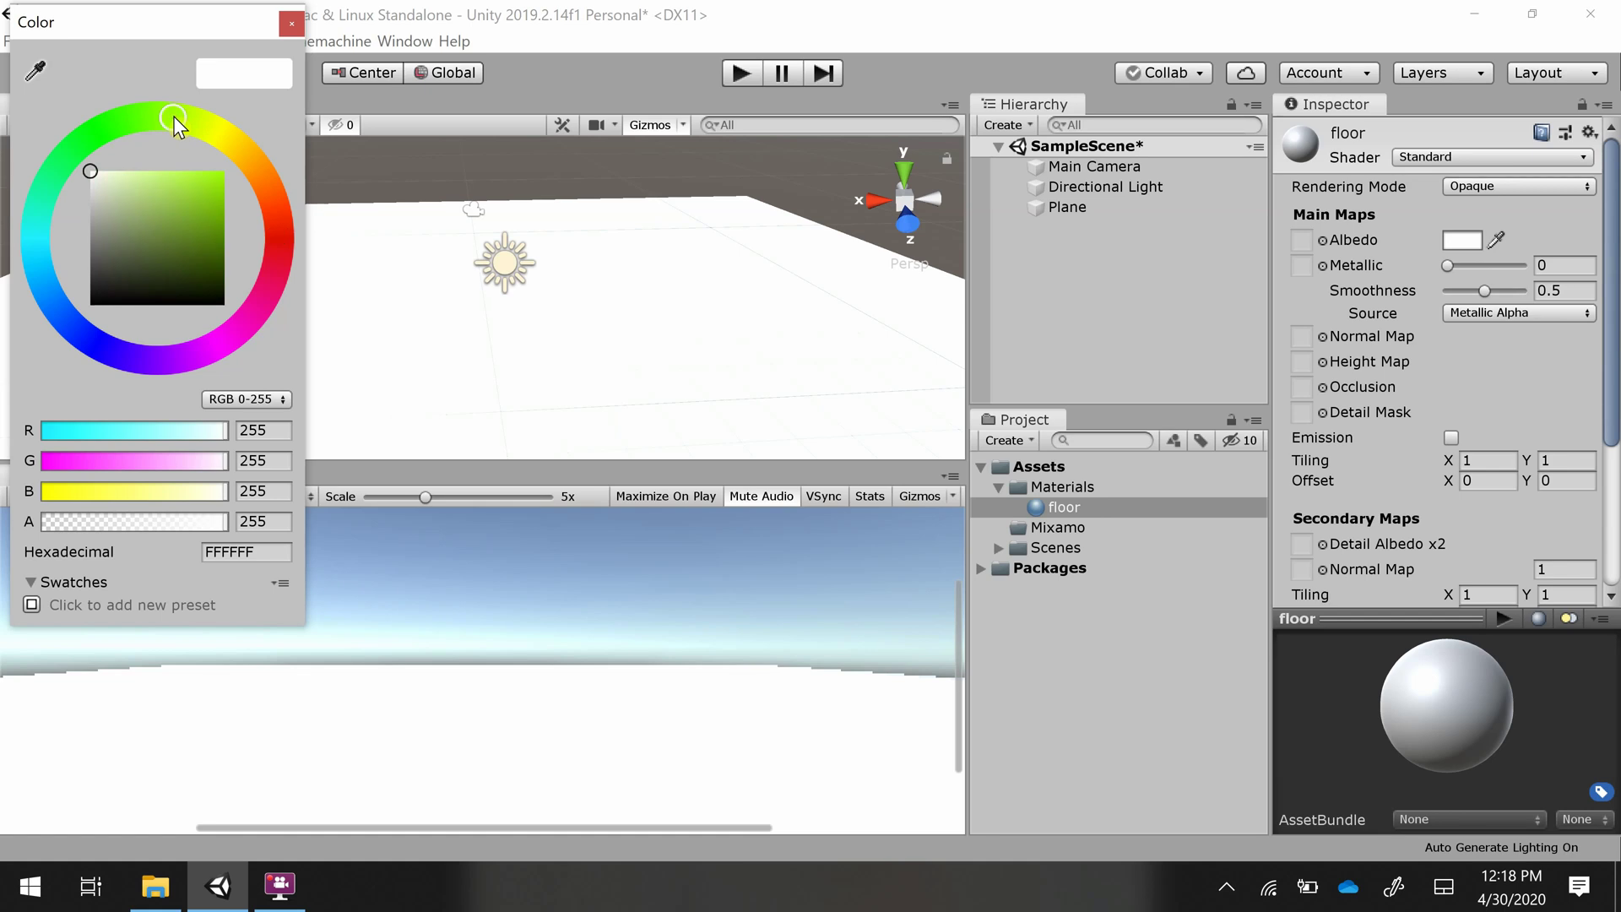
{"action": "left_click", "coordinate": [205, 171]}
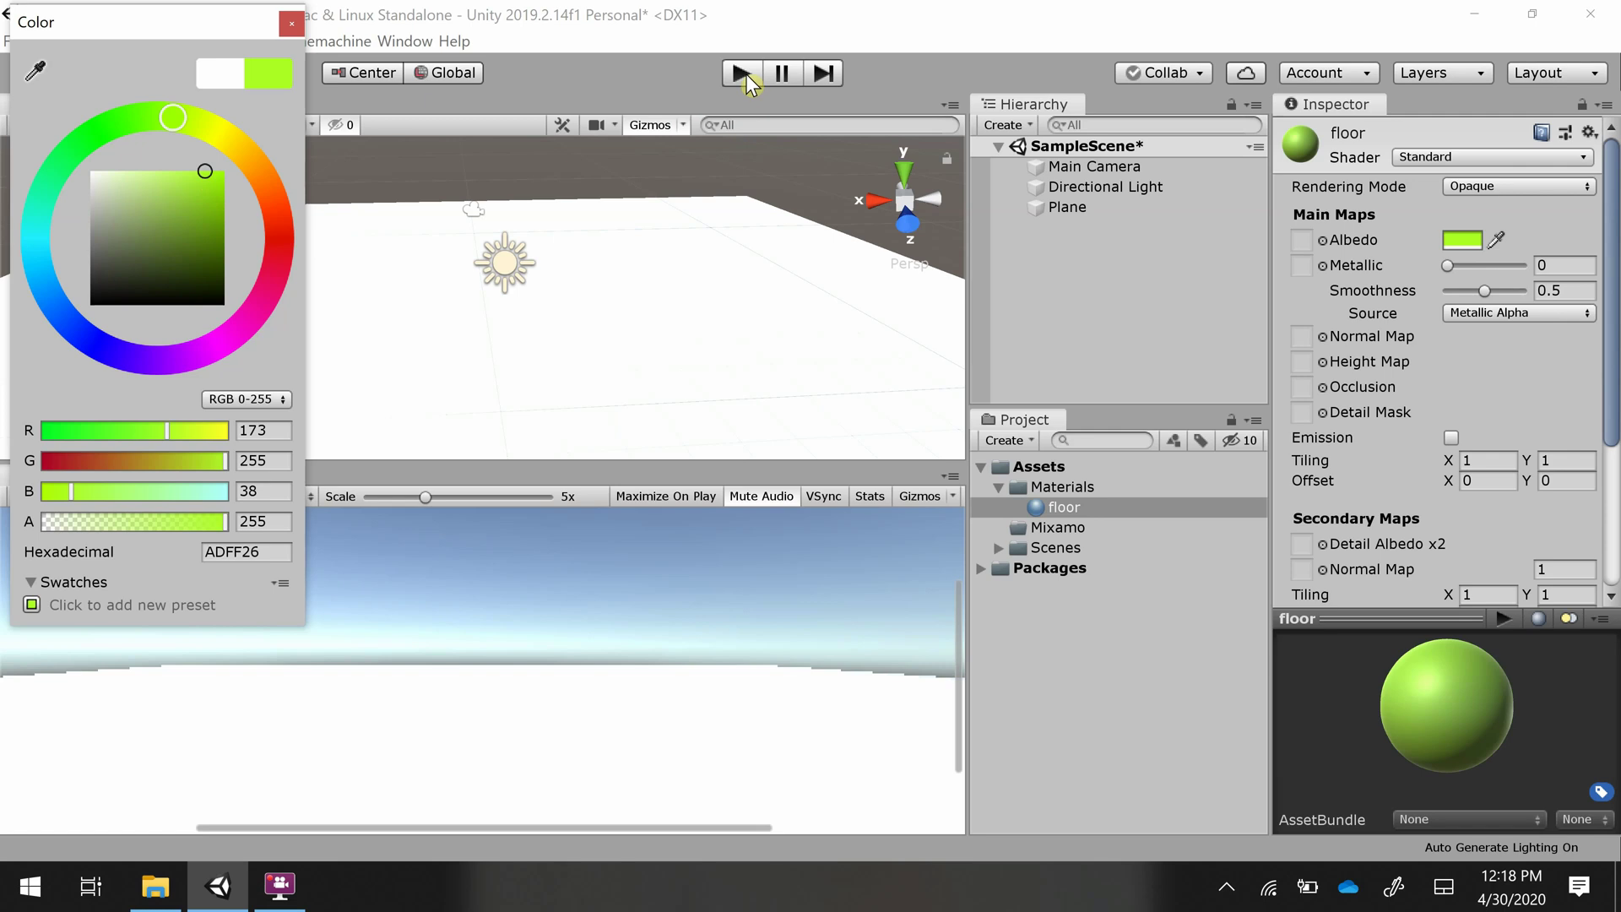
{"action": "left_click", "coordinate": [291, 23]}
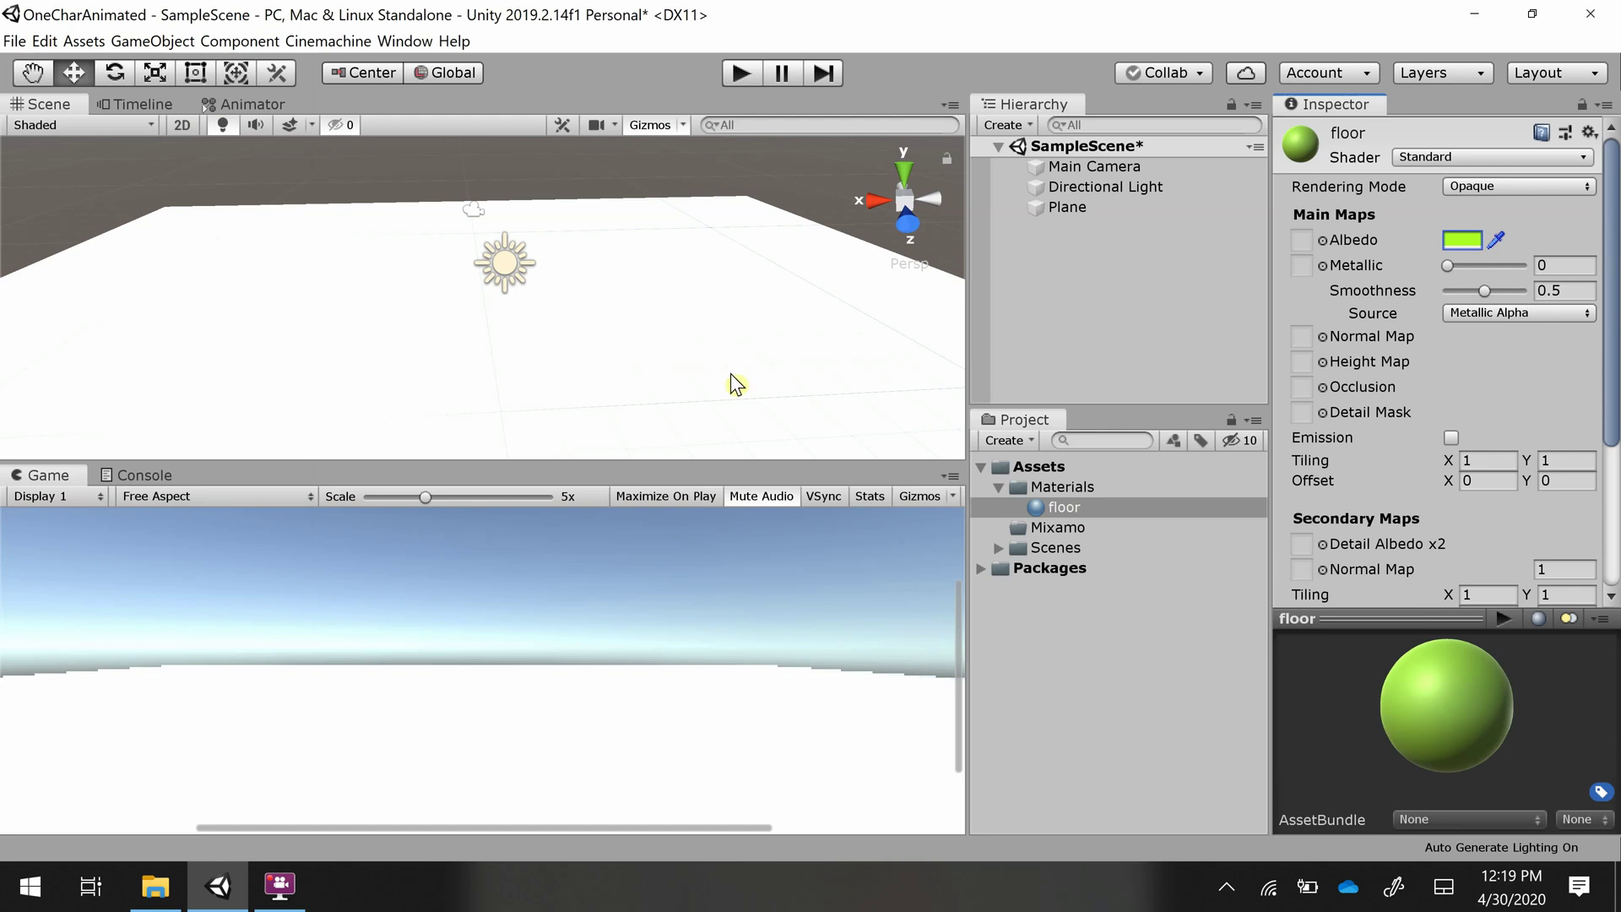
{"action": "left_click_drag", "start_coordinate": [1082, 514], "coordinate": [1045, 207]}
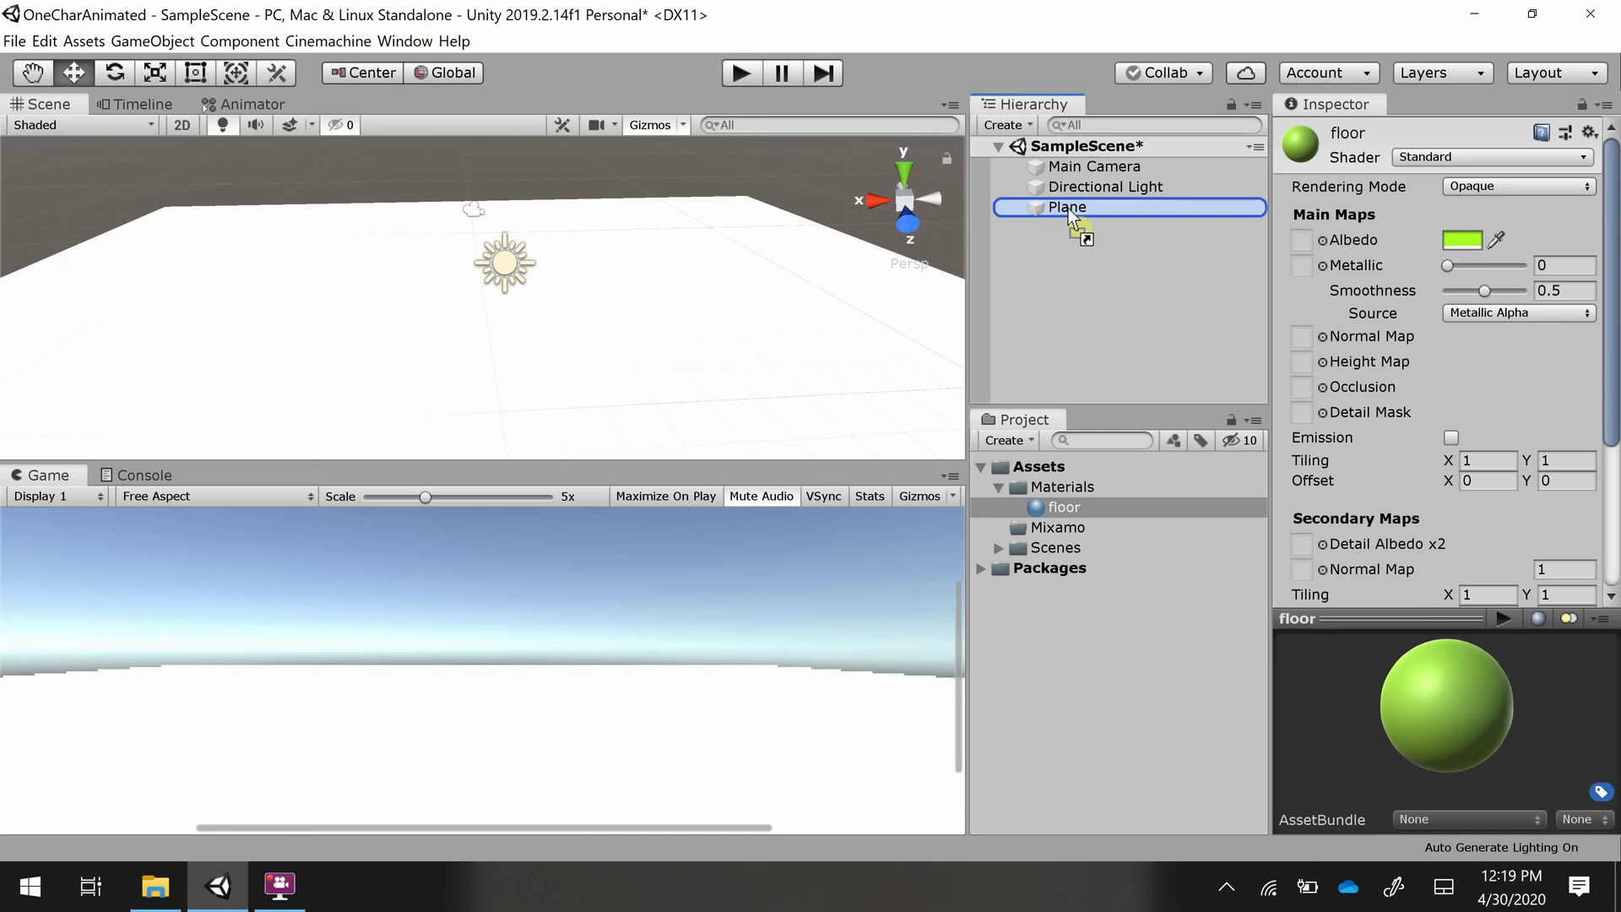
{"action": "left_click_drag", "start_coordinate": [1068, 207], "coordinate": [1067, 207]}
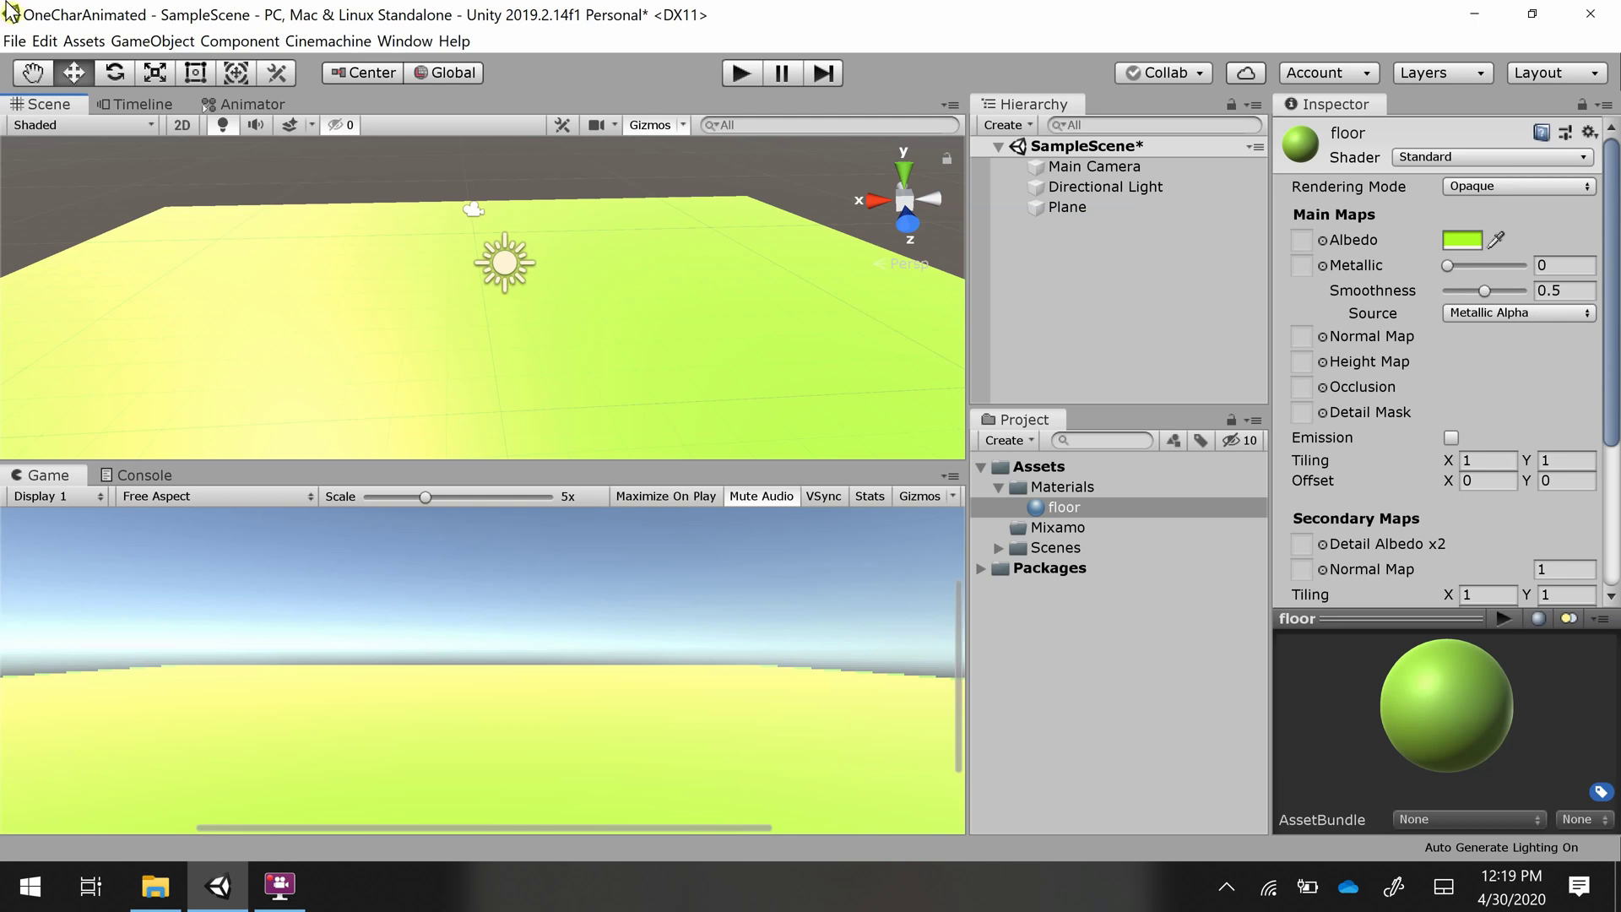
- Import the nine Ch46_nonPBR FBX files from the Downloads folder into the project's Mixamo folder
{"action": "left_click", "coordinate": [997, 488]}
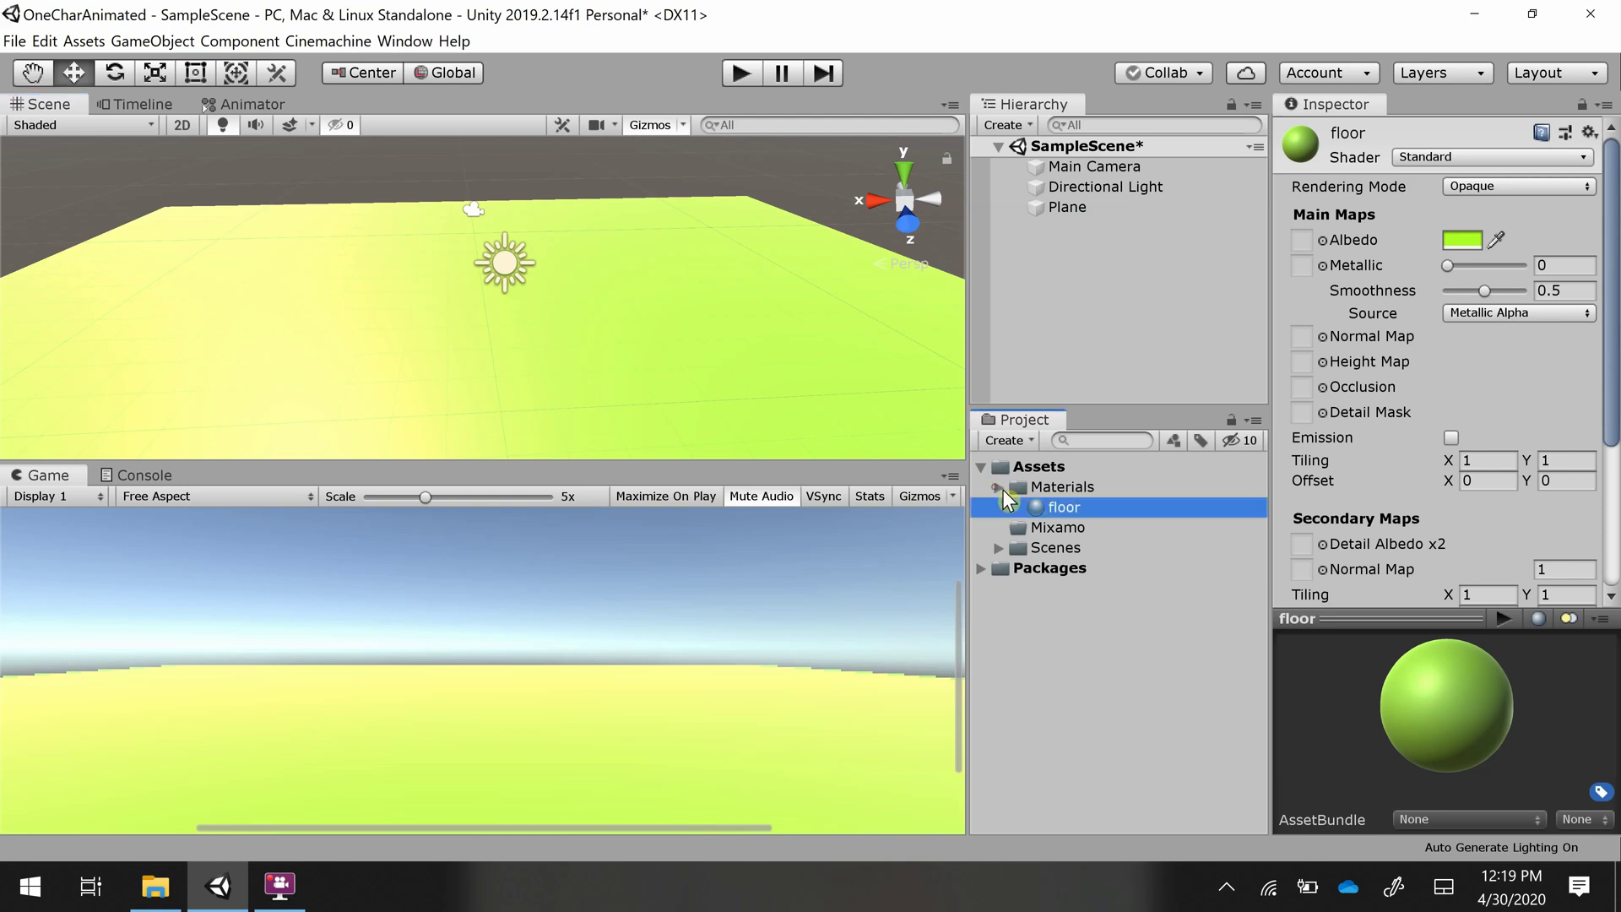
{"action": "left_click", "coordinate": [1042, 506]}
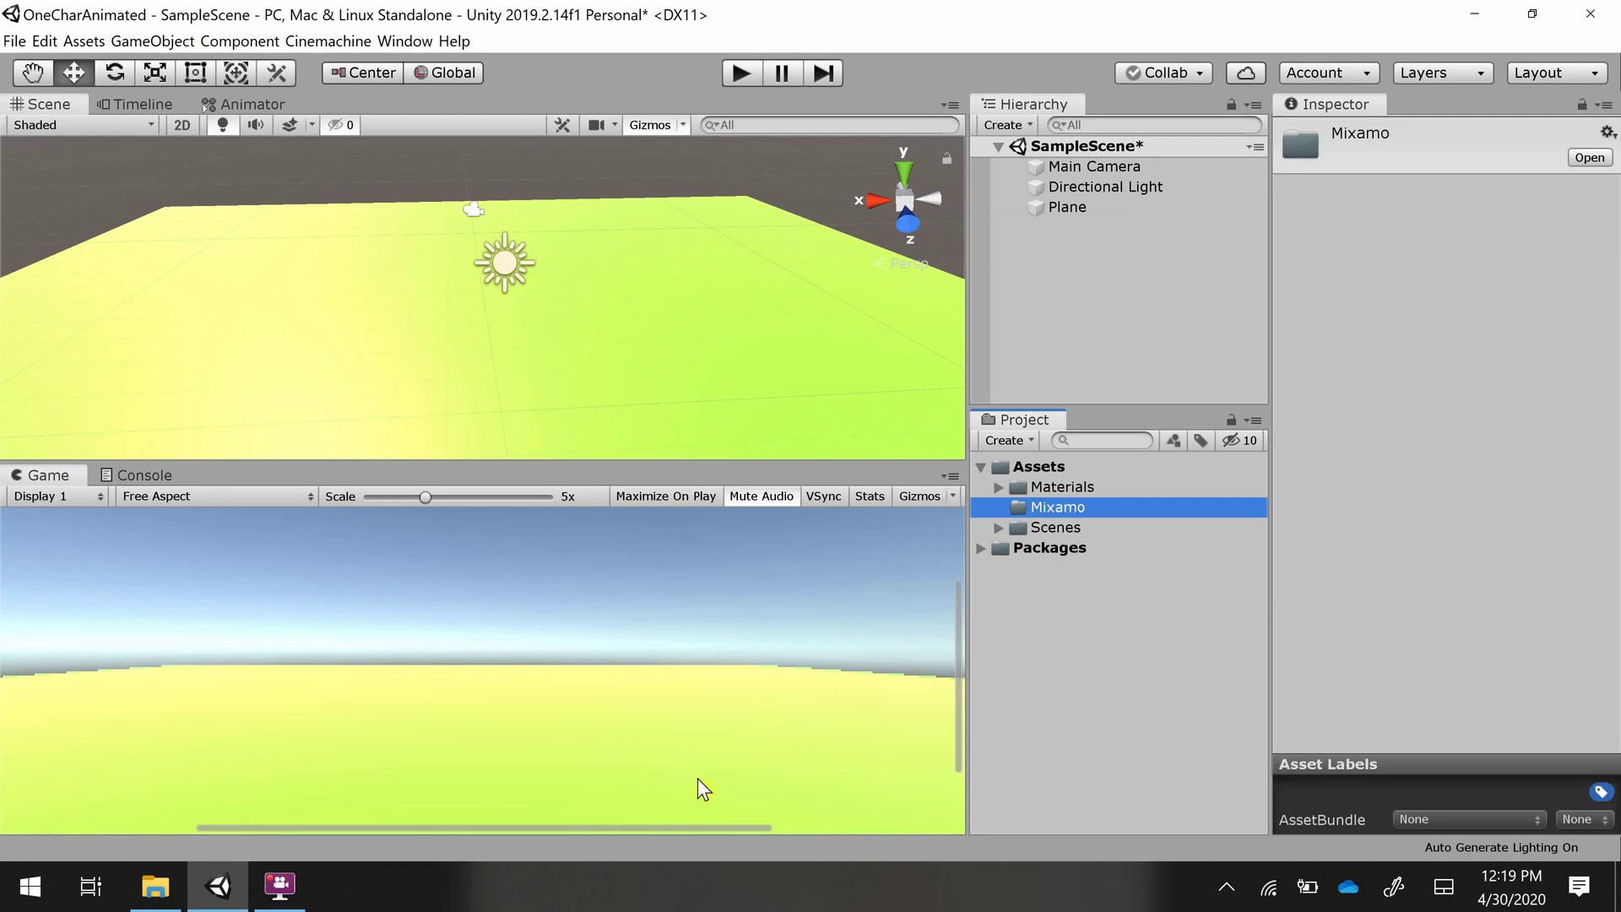
{"action": "left_click", "coordinate": [156, 886]}
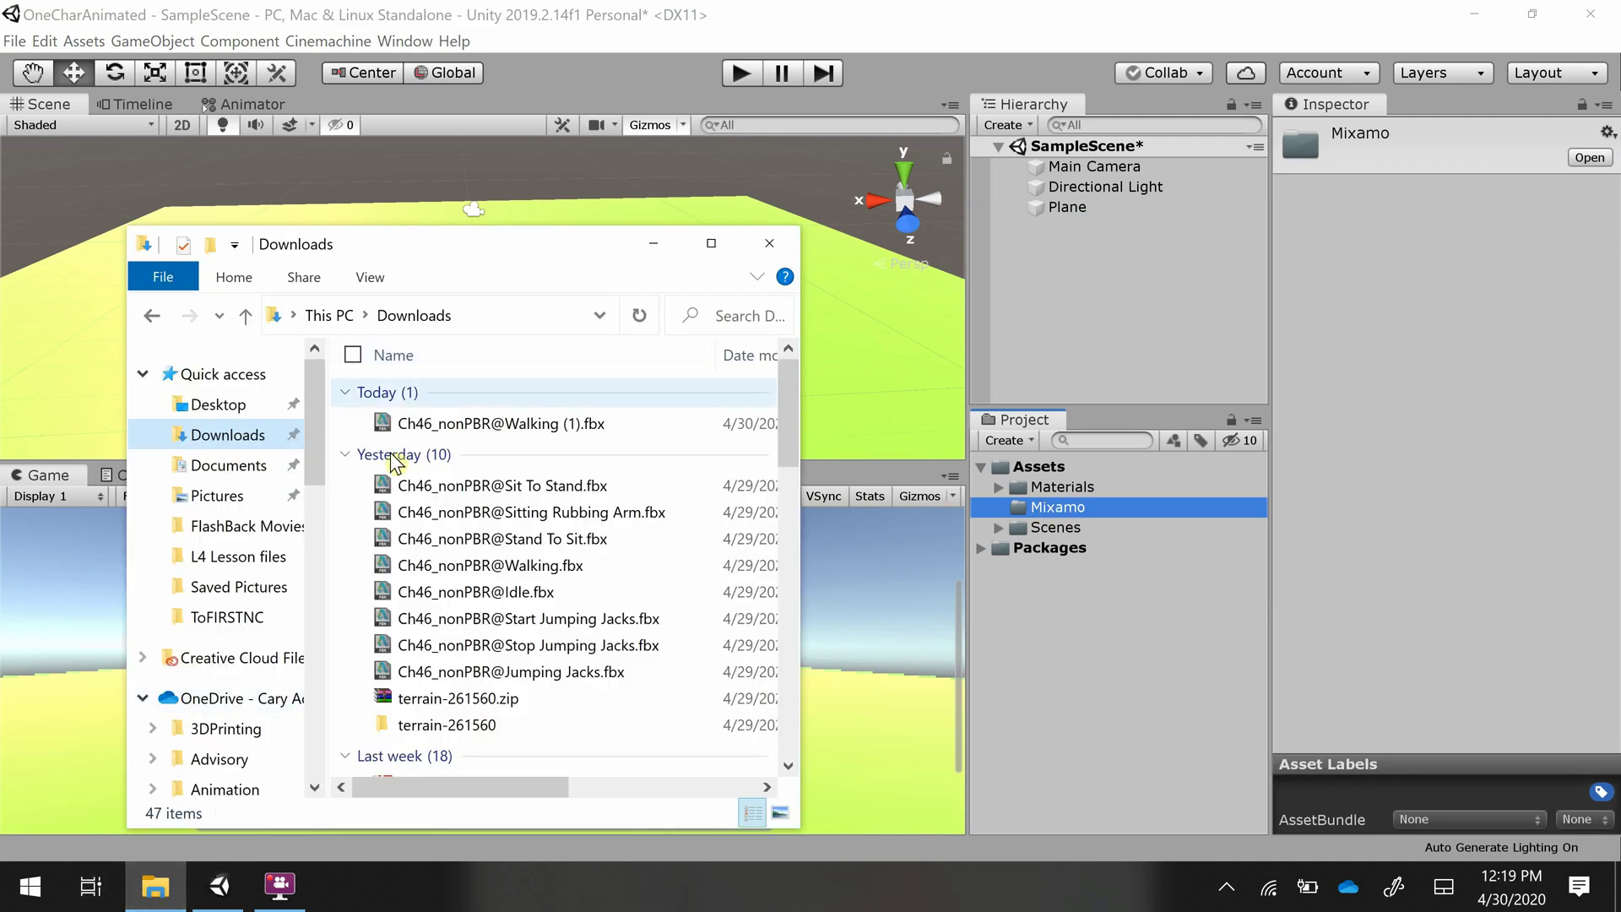
{"action": "left_click_drag", "start_coordinate": [350, 420], "coordinate": [634, 681]}
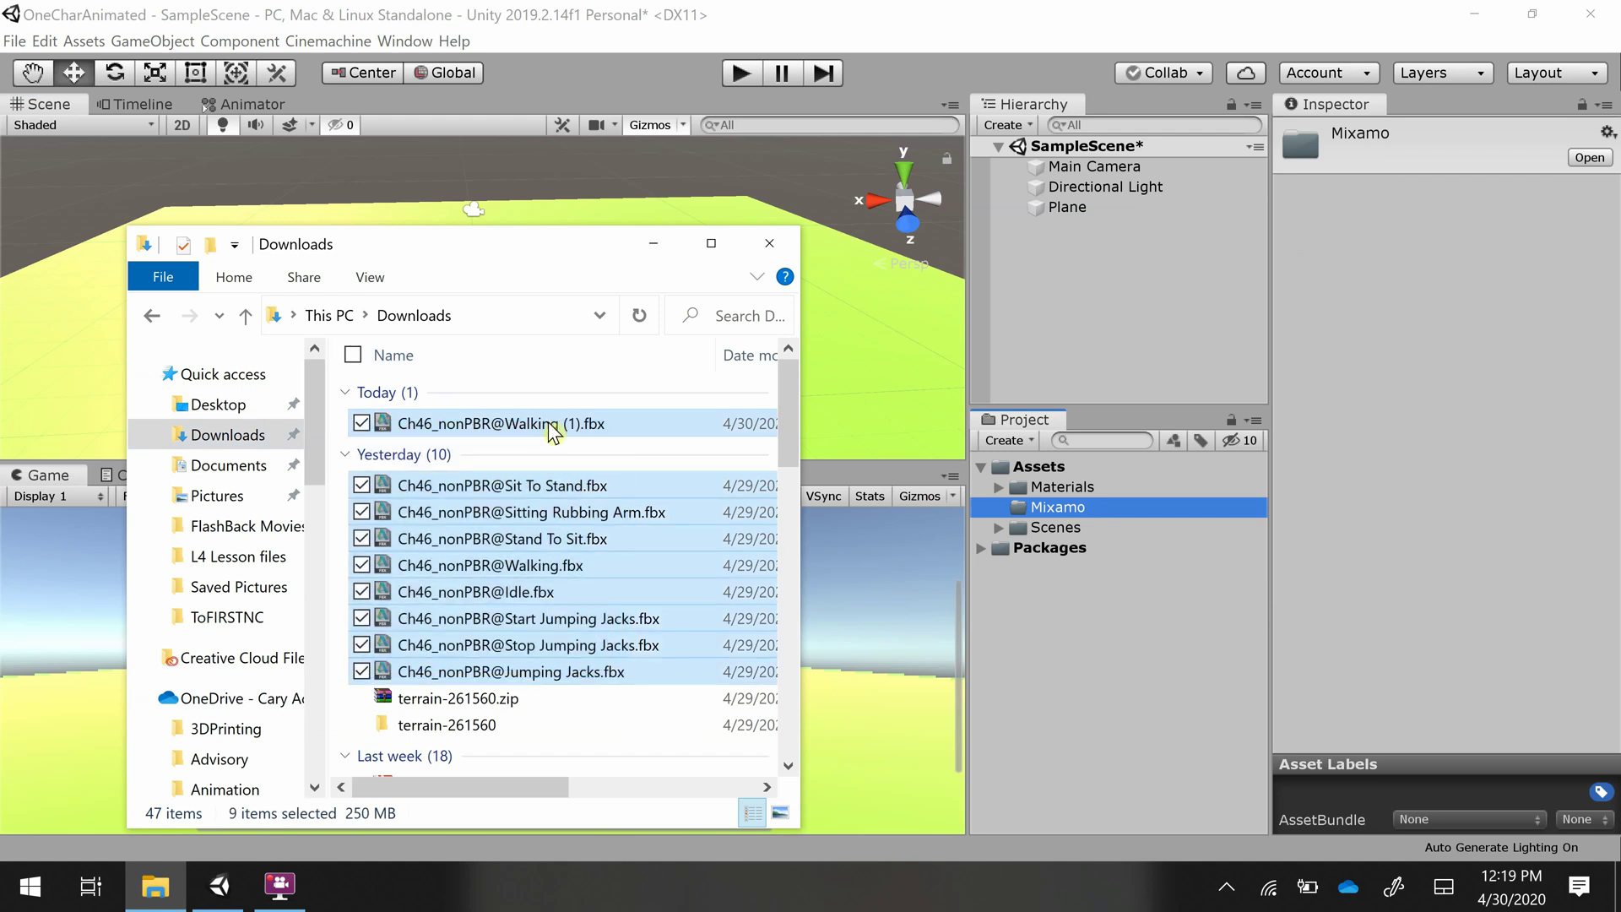
{"action": "left_click_drag", "start_coordinate": [553, 430], "coordinate": [1055, 520]}
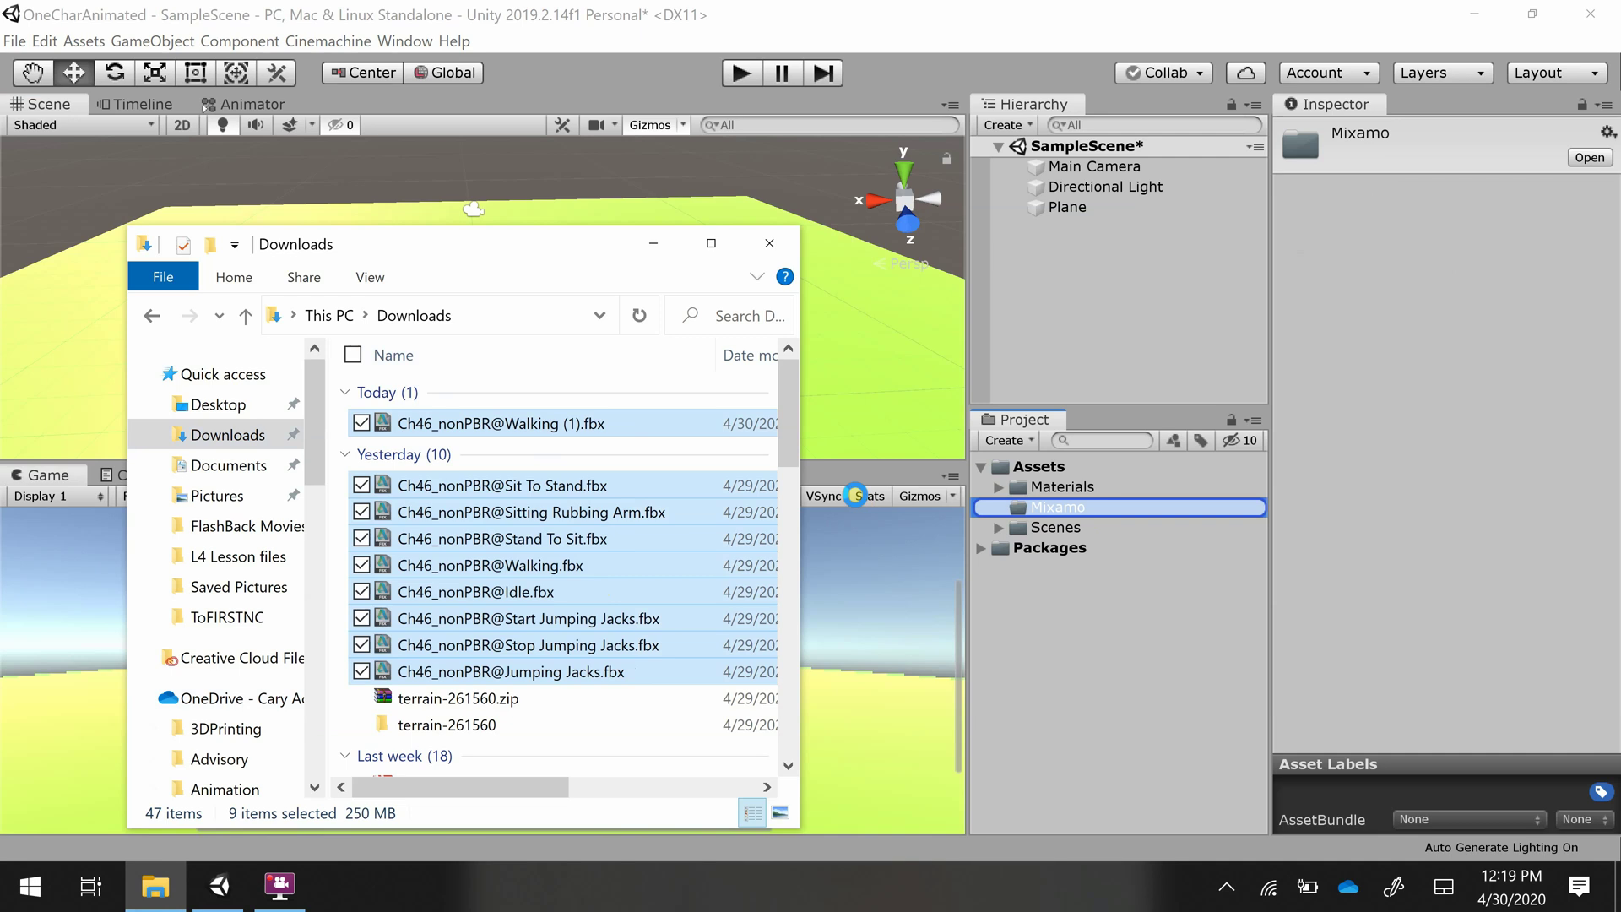
{"action": "left_click", "coordinate": [282, 886]}
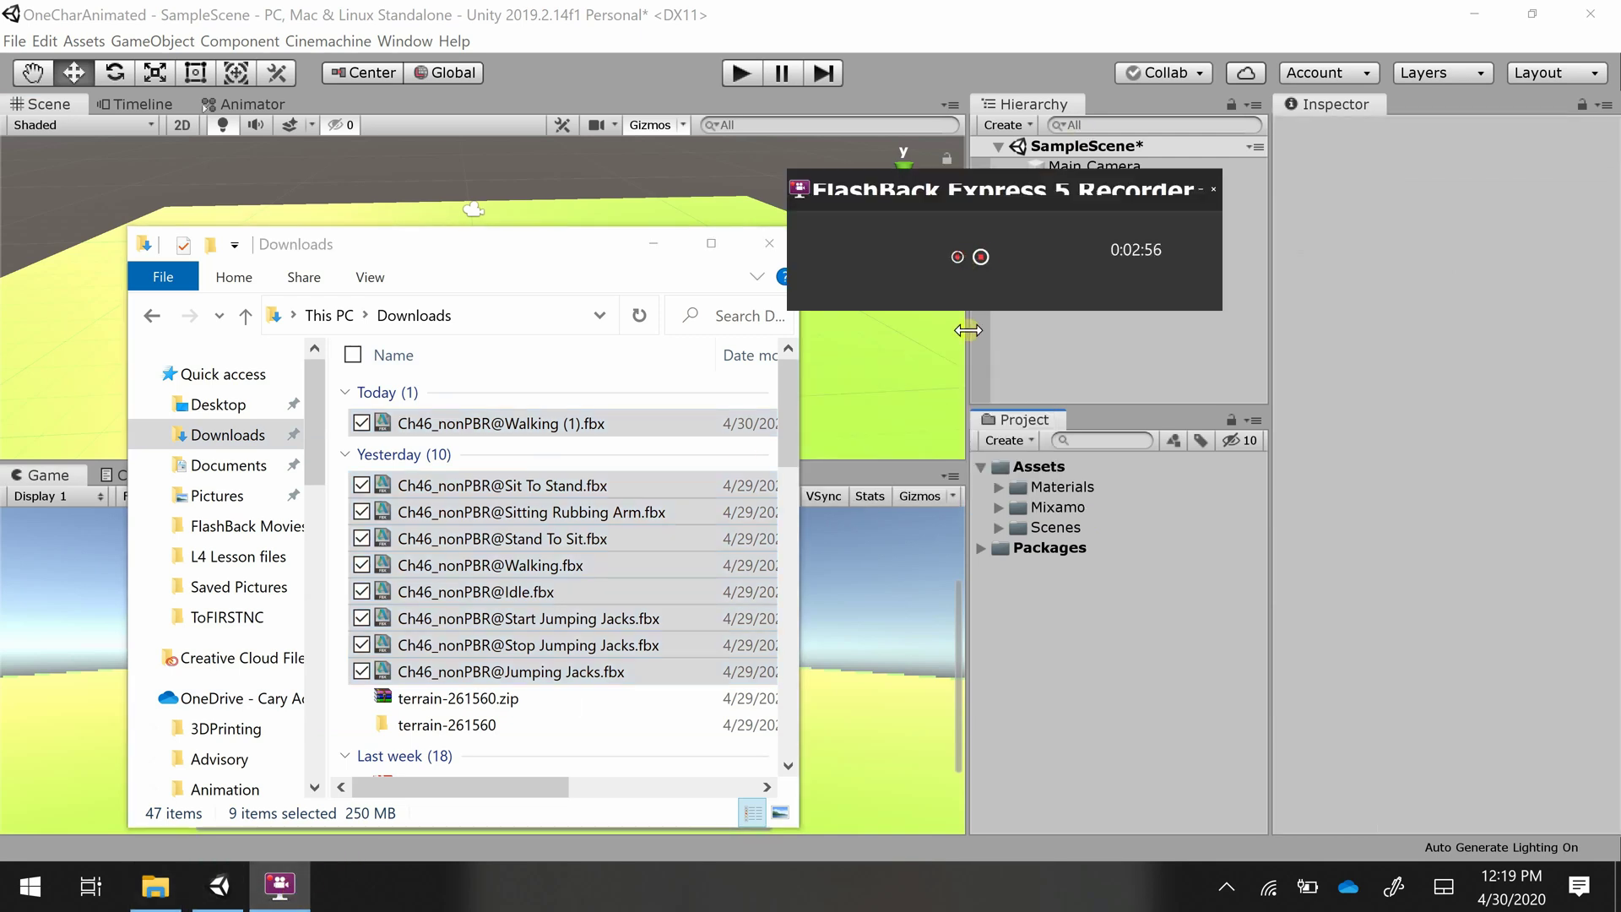
- Examine the imported files in the Mixamo folder, including the Jumping Jacks clip inside Ch46_nonPBR@Jumping Jacks
{"action": "left_click", "coordinate": [997, 505]}
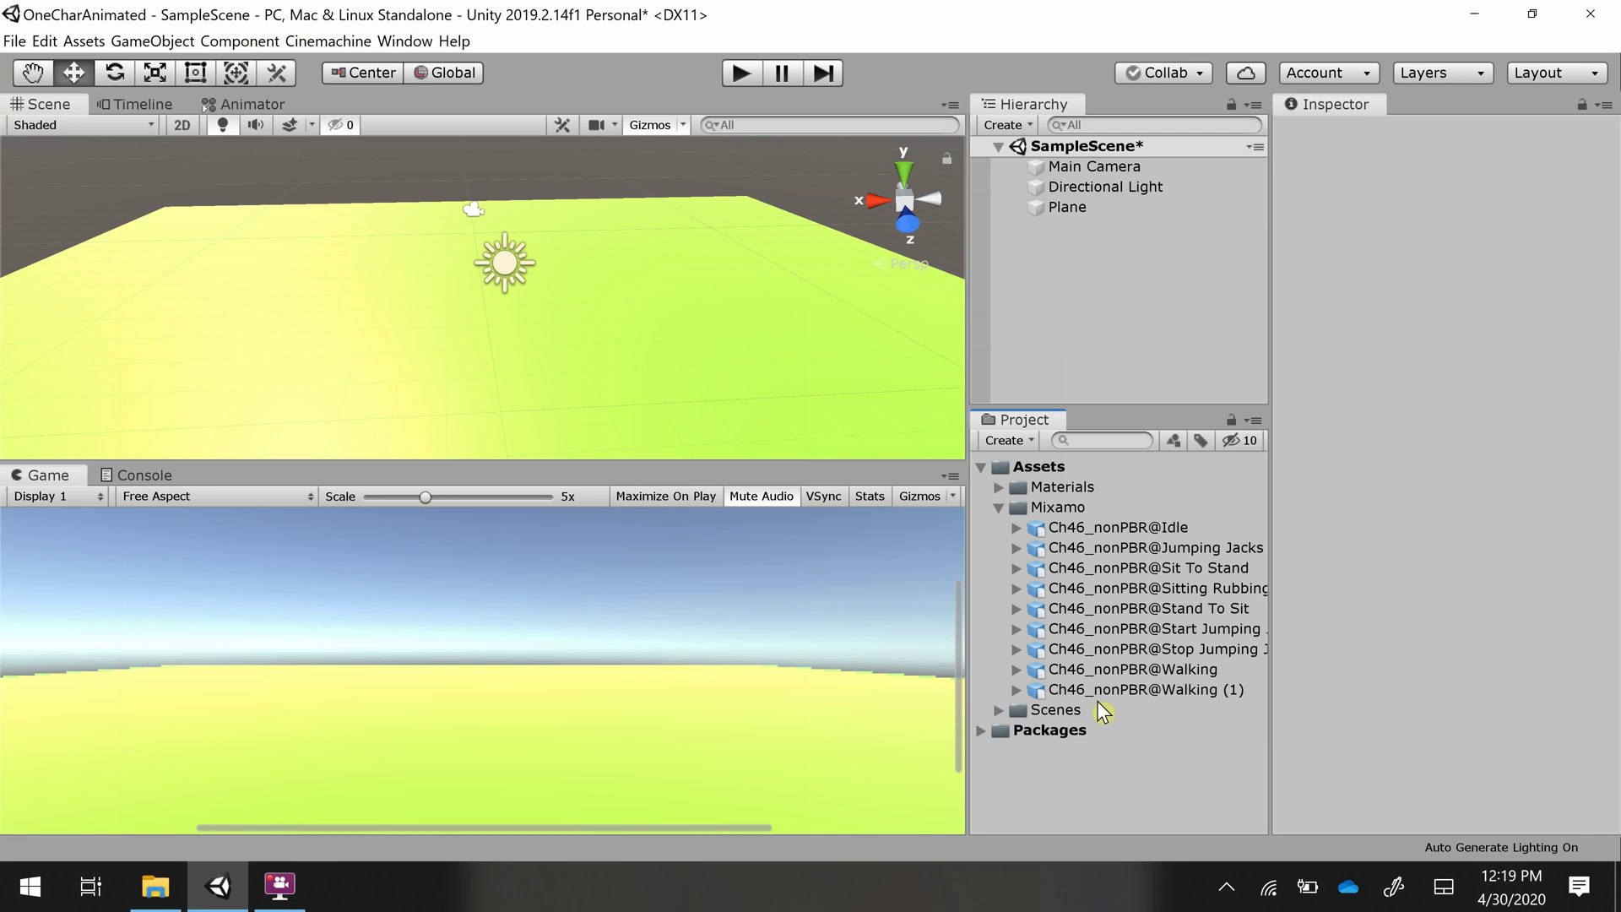
{"action": "left_click", "coordinate": [1016, 548]}
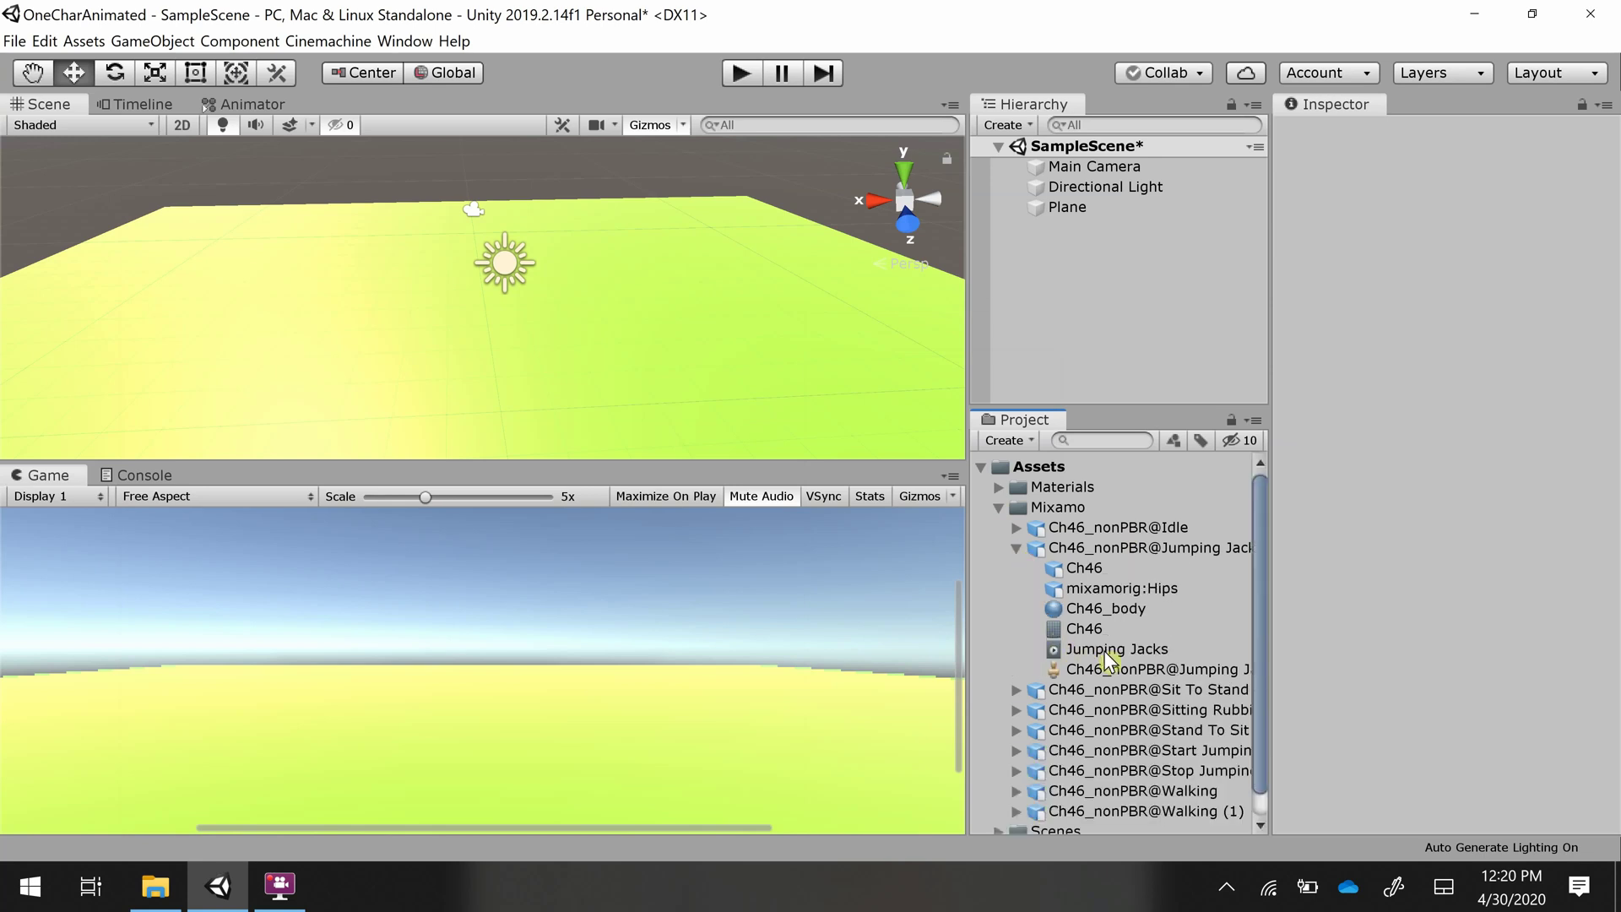
{"action": "left_click", "coordinate": [1097, 649]}
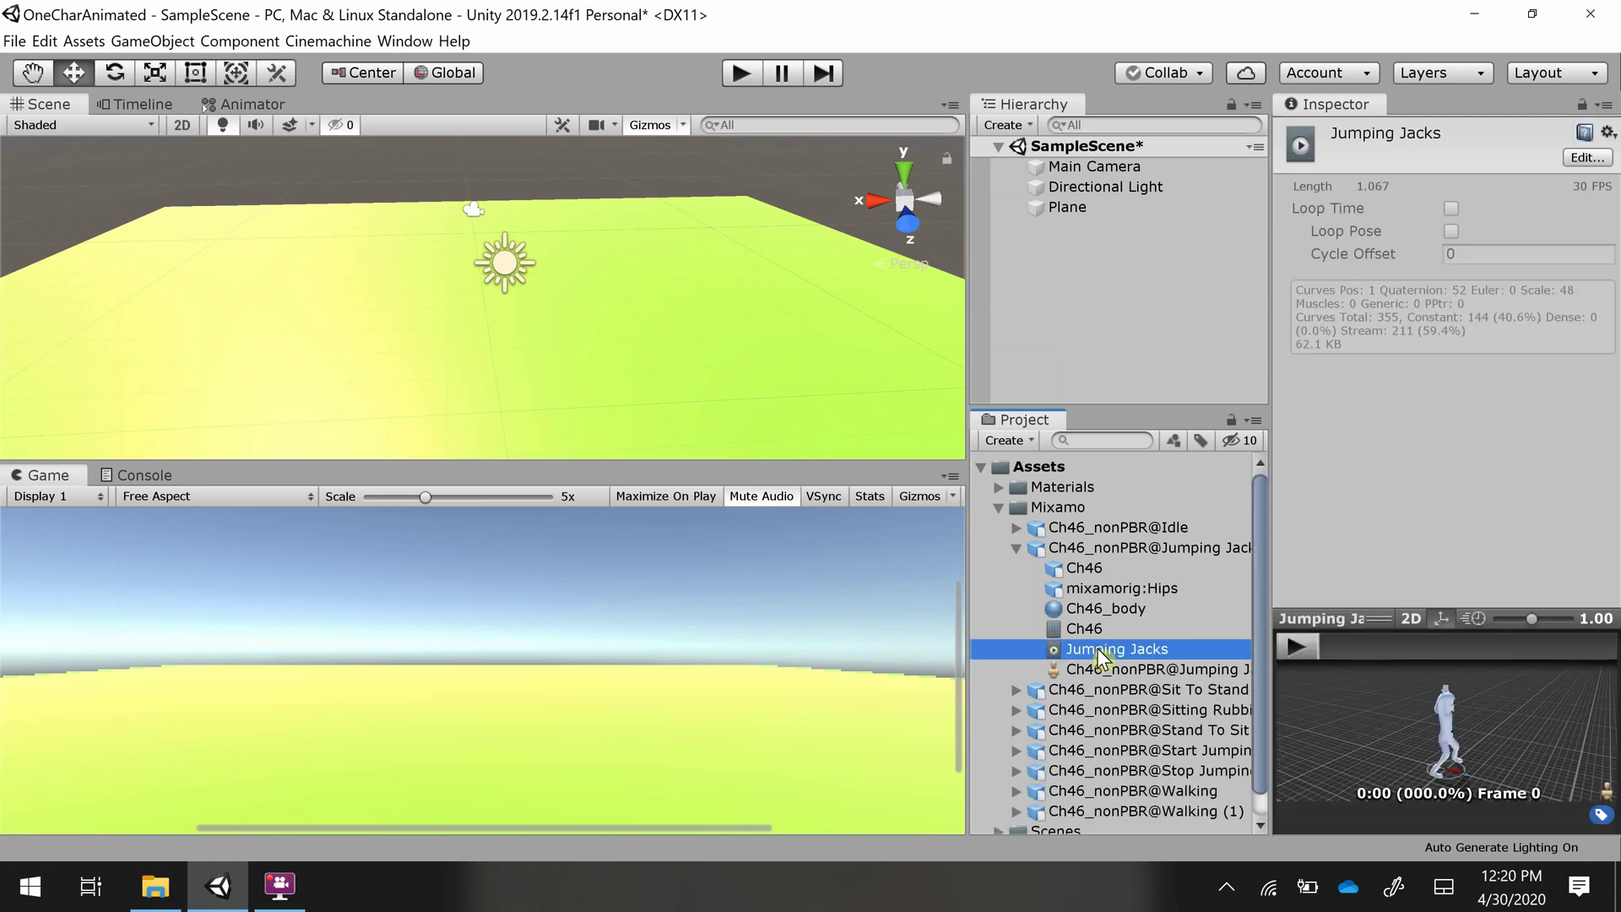
{"action": "left_click", "coordinate": [1016, 548]}
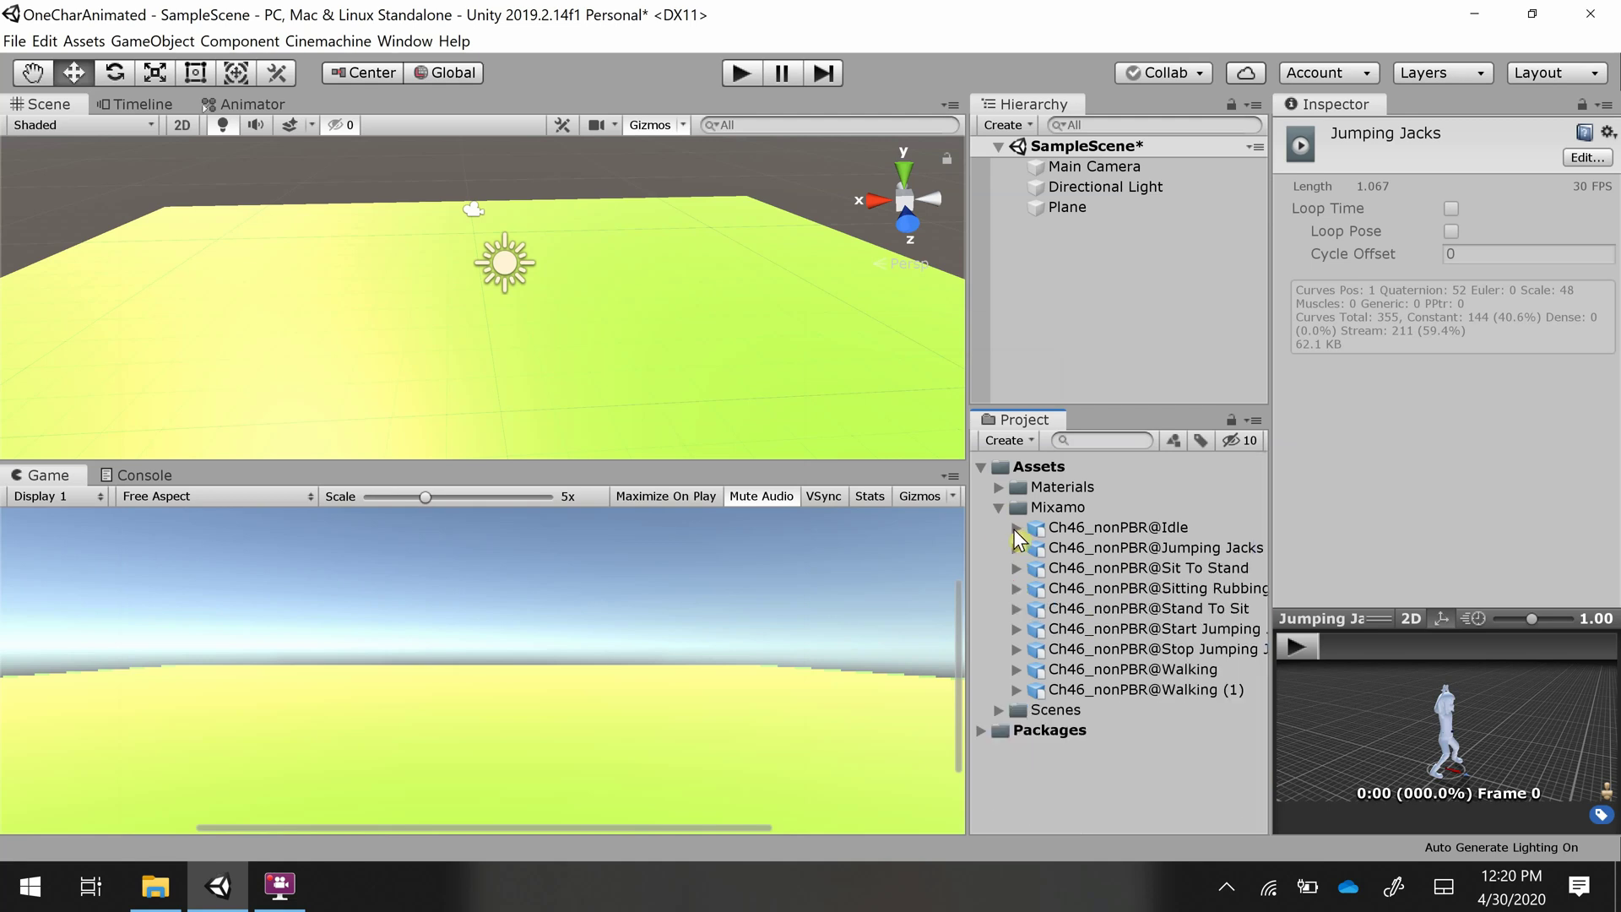
- Place Ch46 from the Ch46_nonPBR@Idle model in the scene and set its position to 0 on X, Y and Z
{"action": "left_click", "coordinate": [1015, 527]}
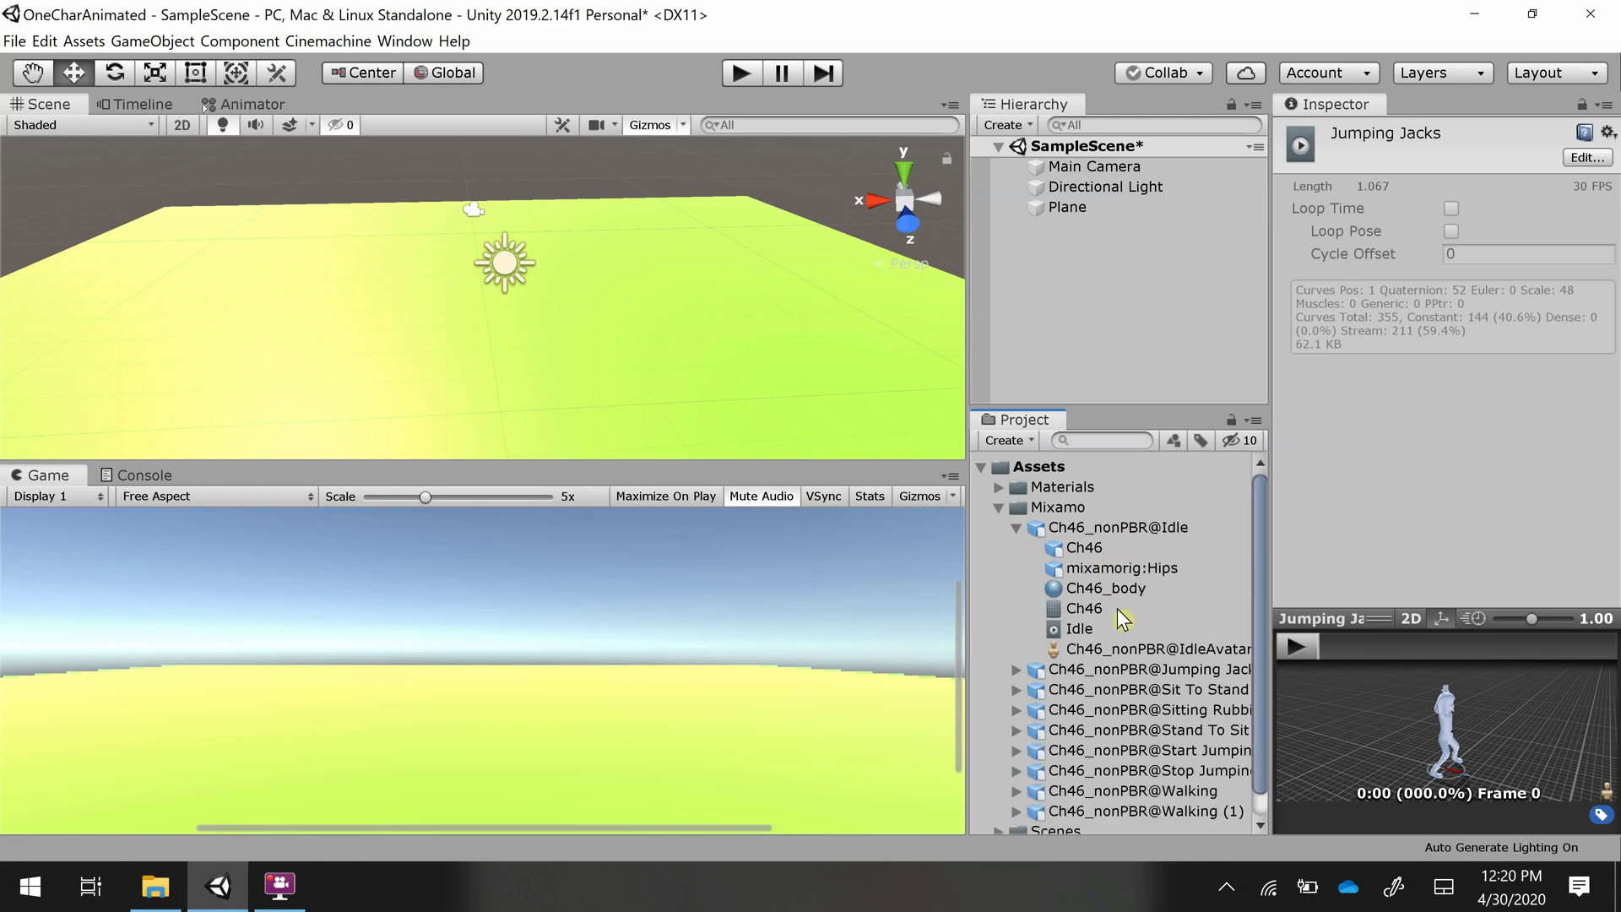
{"action": "left_click_drag", "start_coordinate": [1083, 548], "coordinate": [646, 353]}
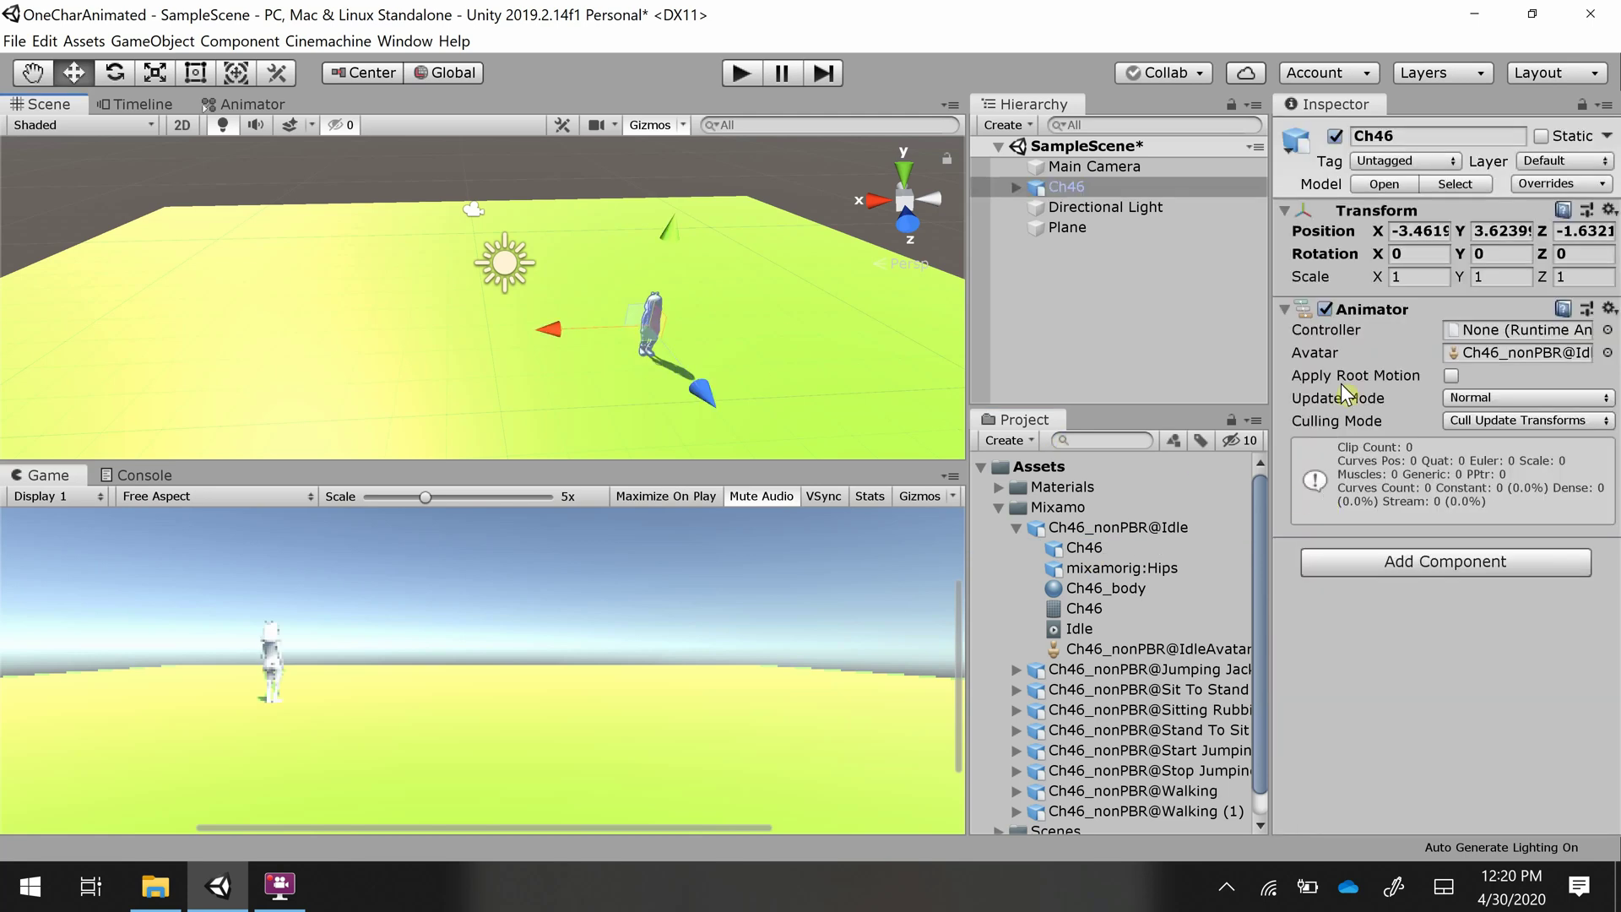
{"action": "left_click", "coordinate": [1432, 232]}
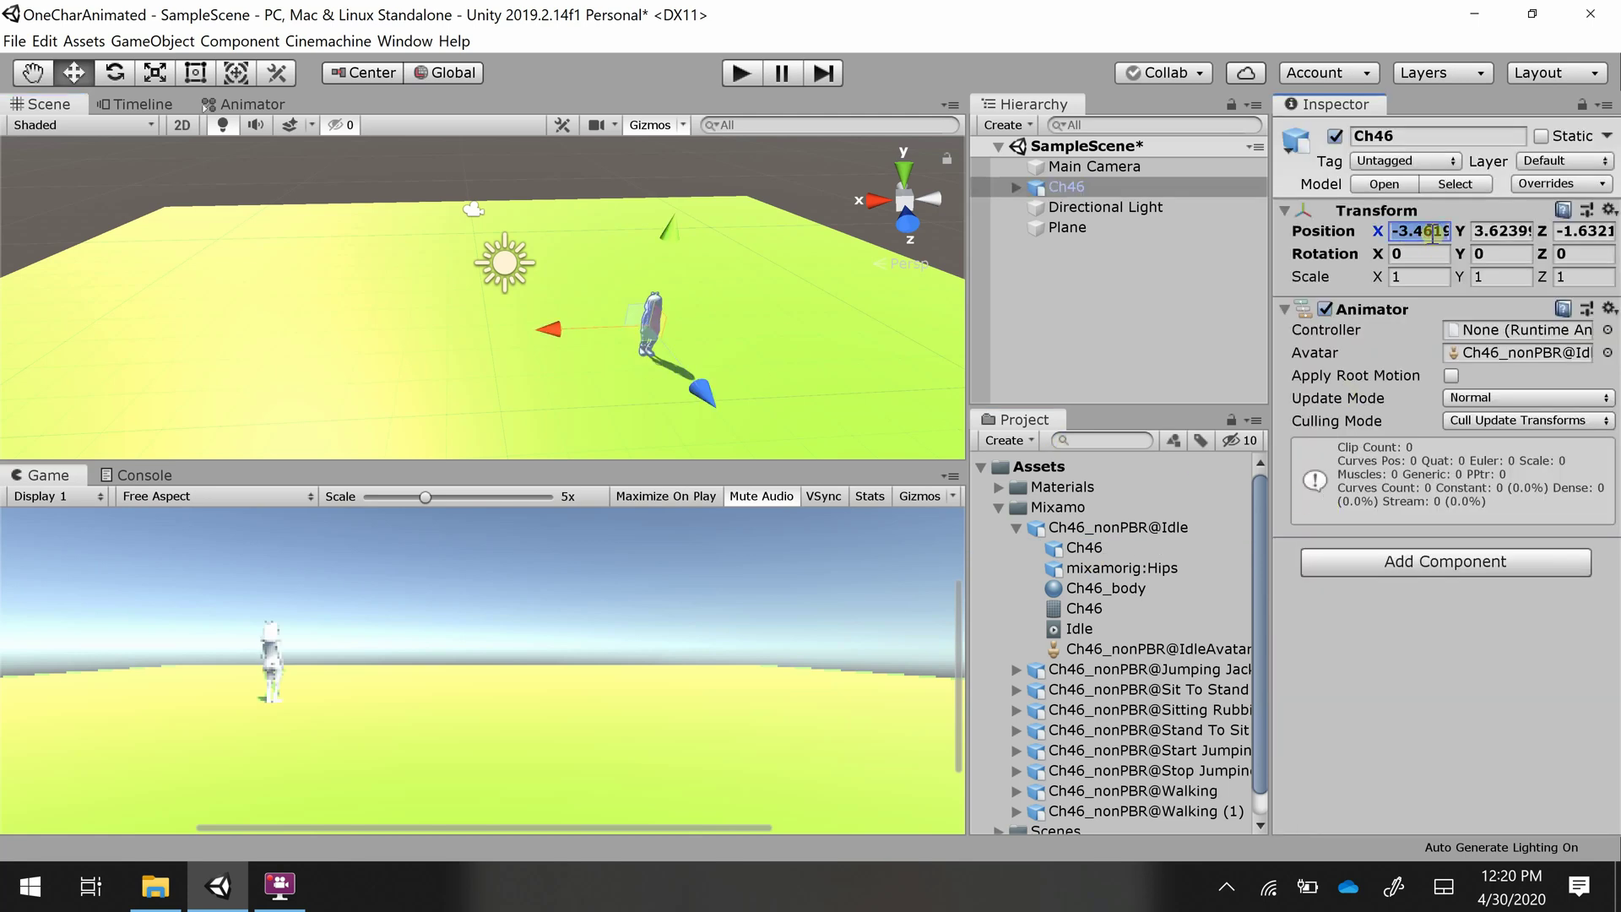
{"action": "type", "text": "0"}
{"action": "key", "text": "Tab"}
{"action": "type", "text": "0"}
{"action": "key", "text": "Tab"}
{"action": "type", "text": "0"}
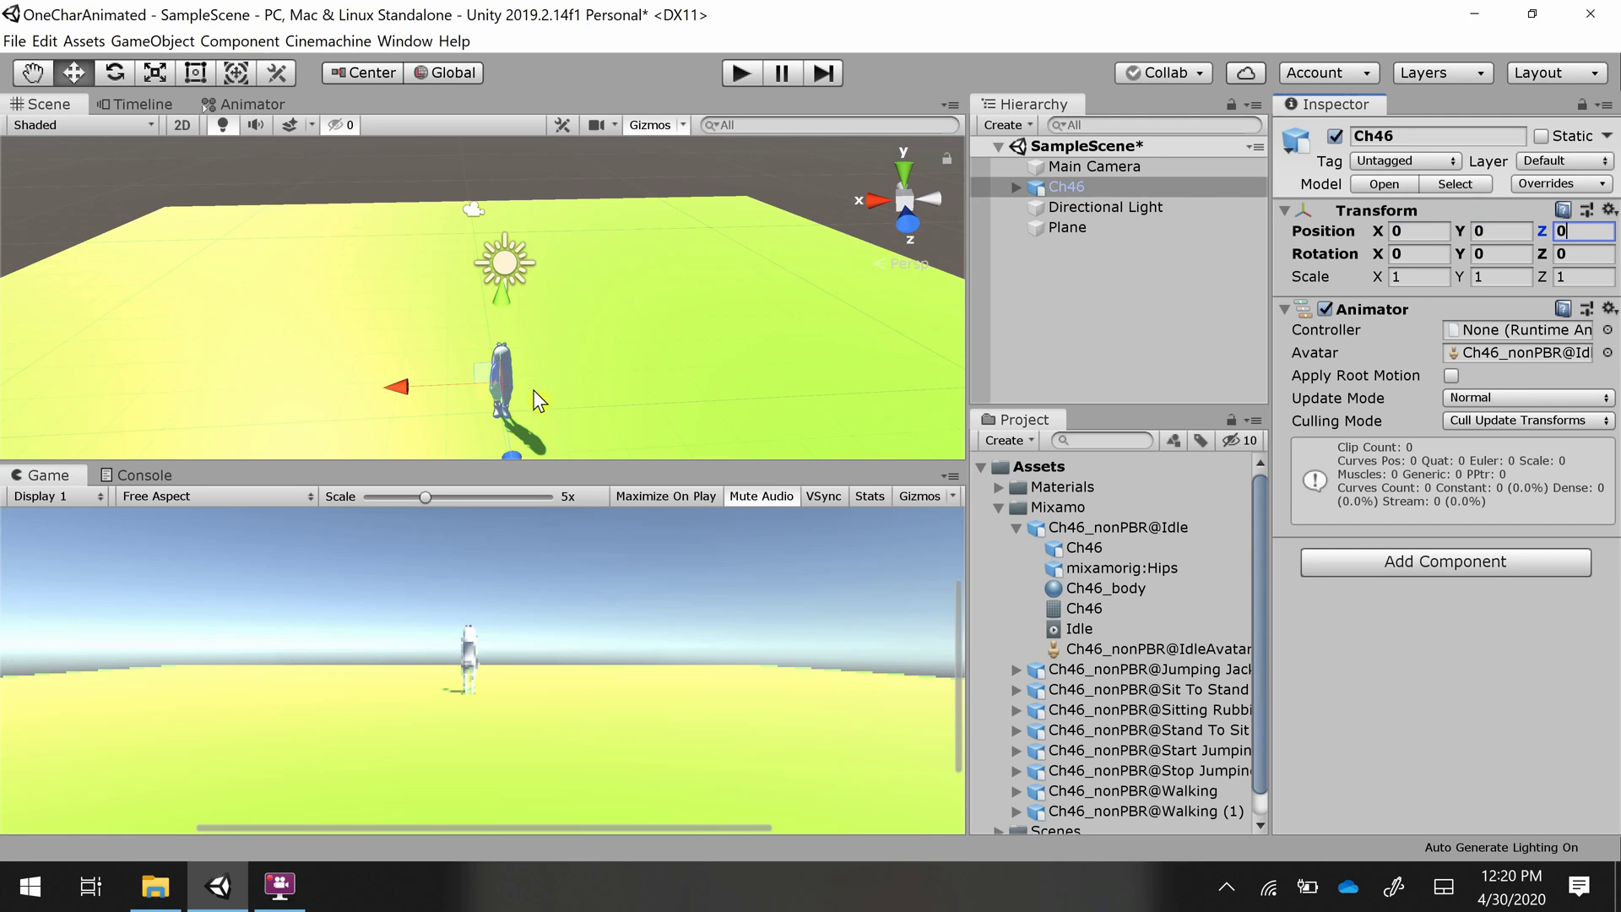
{"action": "scroll", "coordinate": [533, 389], "scroll_direction": "up", "scroll_amount": 3}
{"action": "scroll", "coordinate": [681, 418], "scroll_direction": "up", "scroll_amount": 4}
{"action": "middle_click_drag", "start_coordinate": [683, 333], "coordinate": [684, 335]}
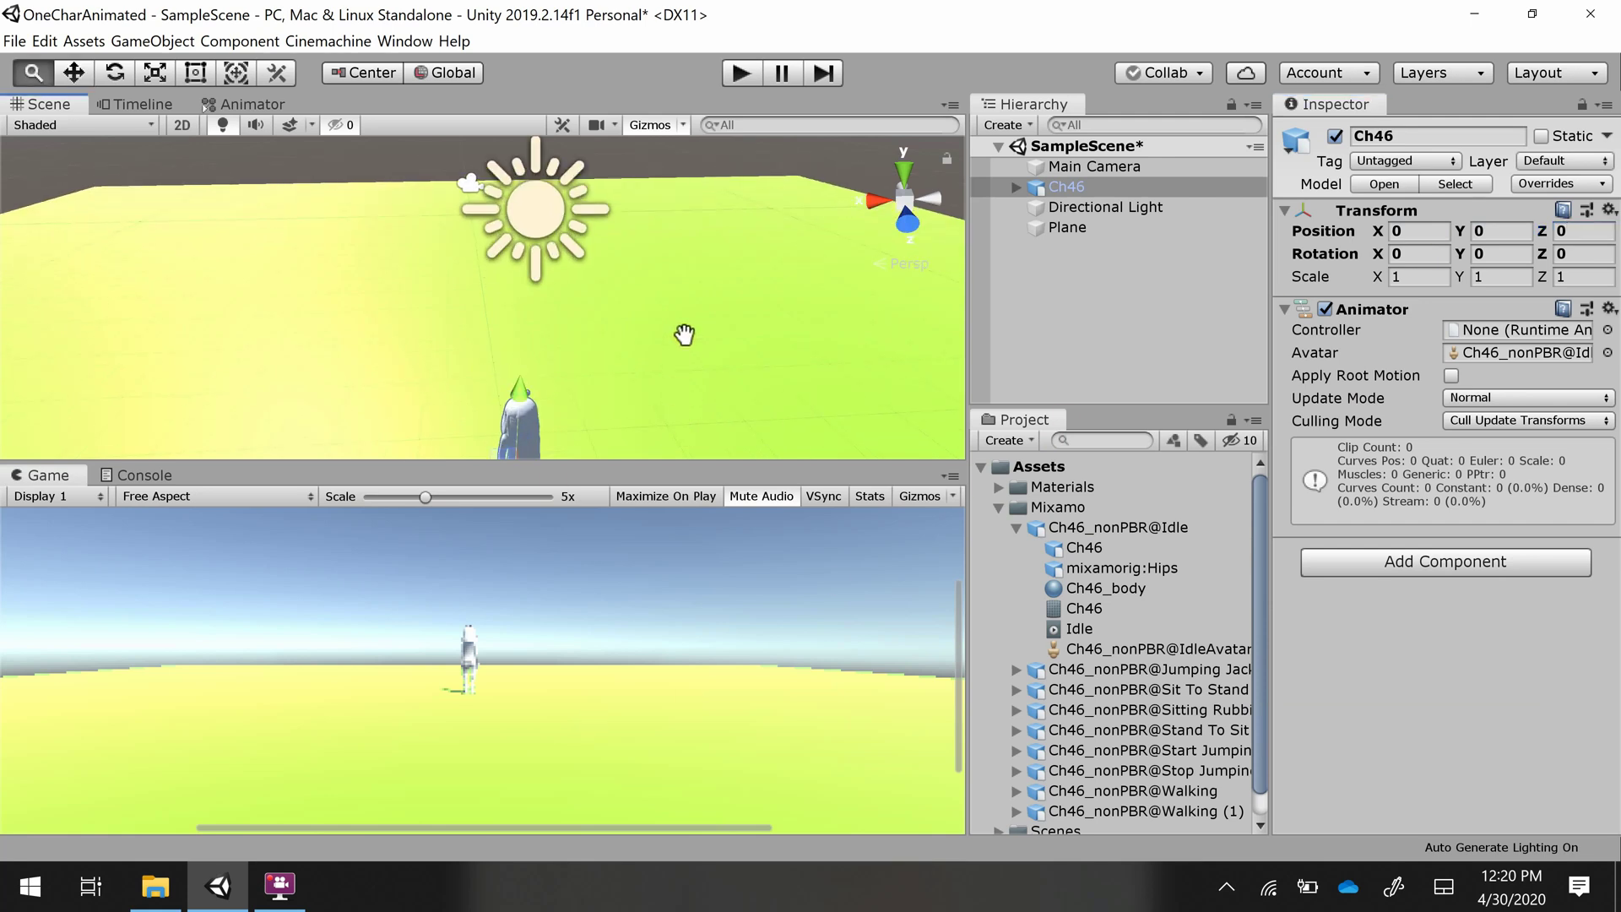
{"action": "scroll", "coordinate": [684, 336], "scroll_direction": "up", "scroll_amount": 3}
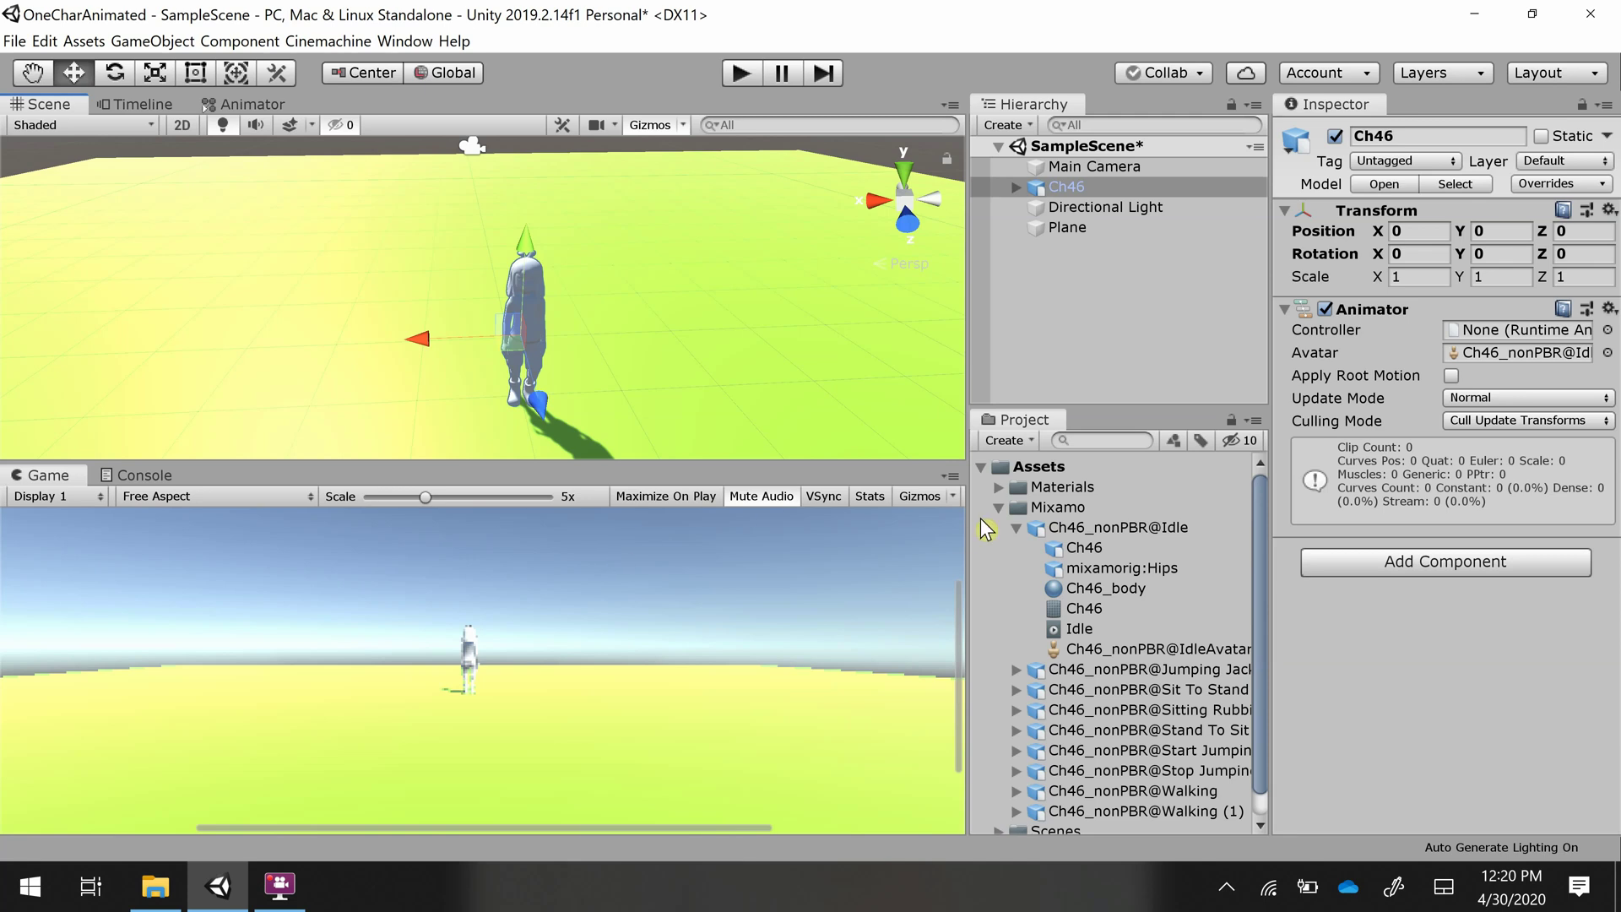
- Apply the Use External Materials (Legacy) location to the Ch46_nonPBR@Idle model's materials and fix its normal map texture setting
{"action": "left_click", "coordinate": [1047, 530]}
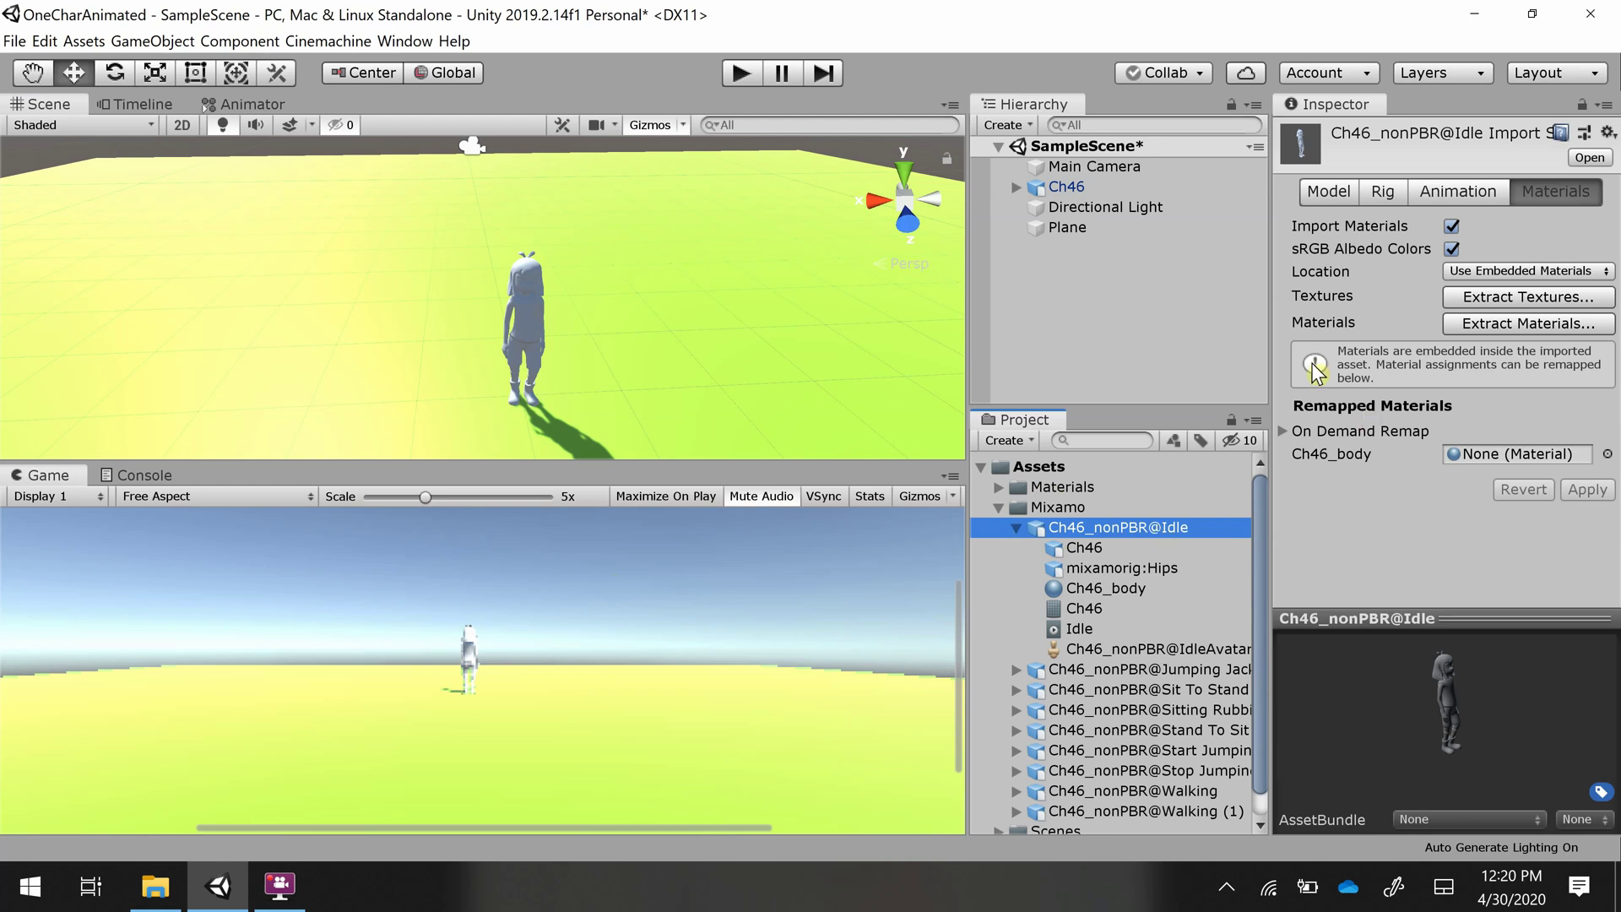
{"action": "left_click", "coordinate": [1317, 189]}
{"action": "left_click", "coordinate": [1392, 190]}
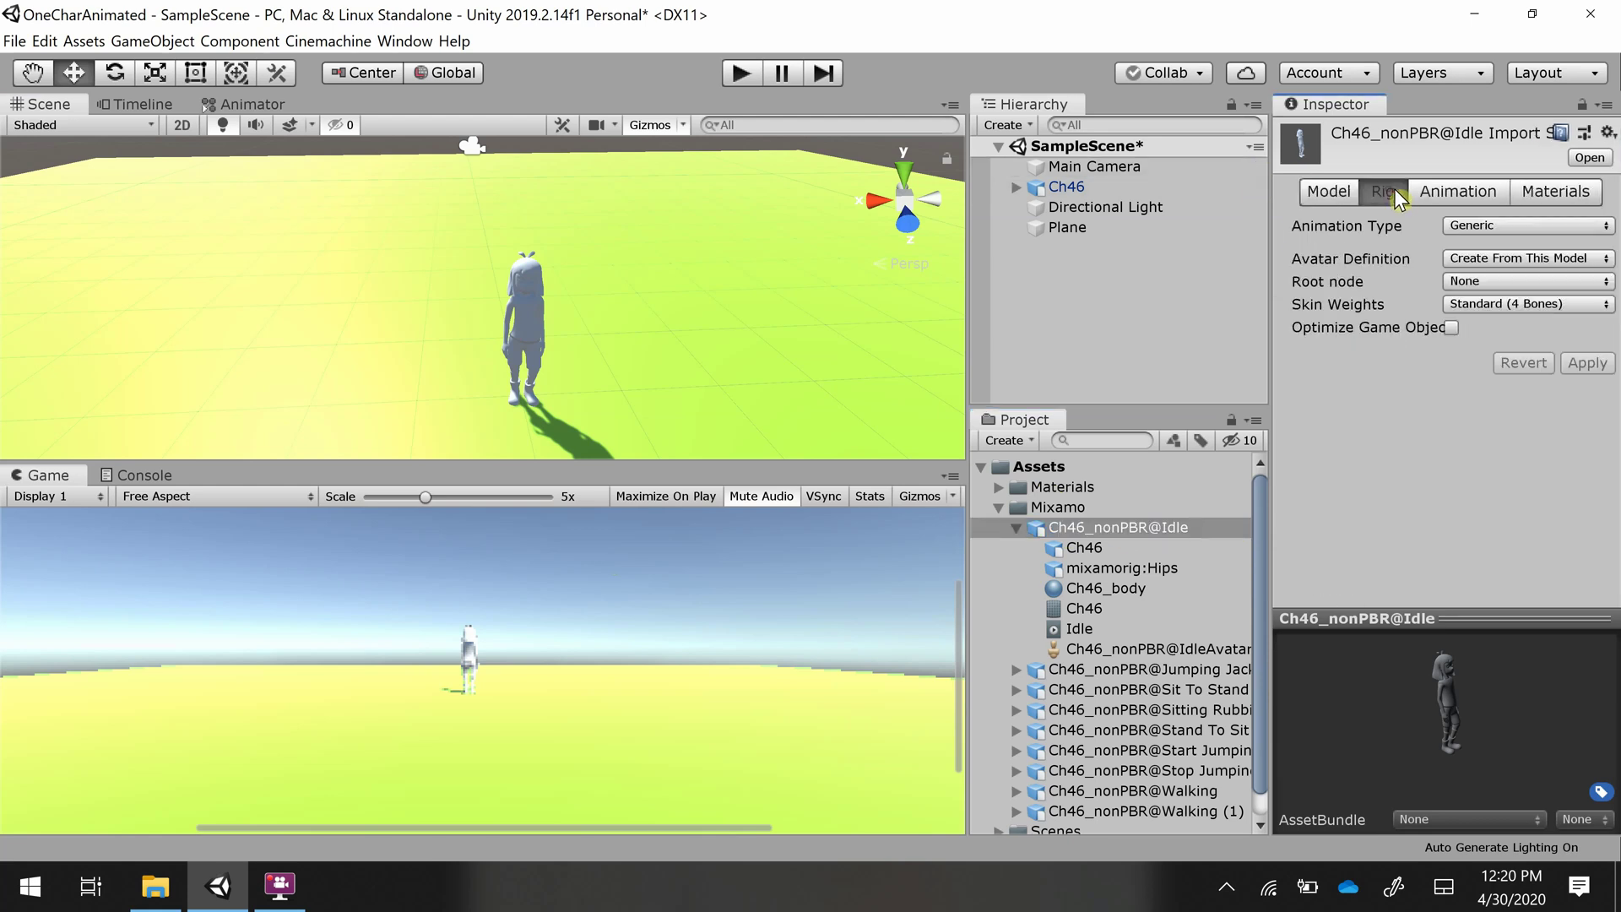
{"action": "left_click", "coordinate": [1435, 188]}
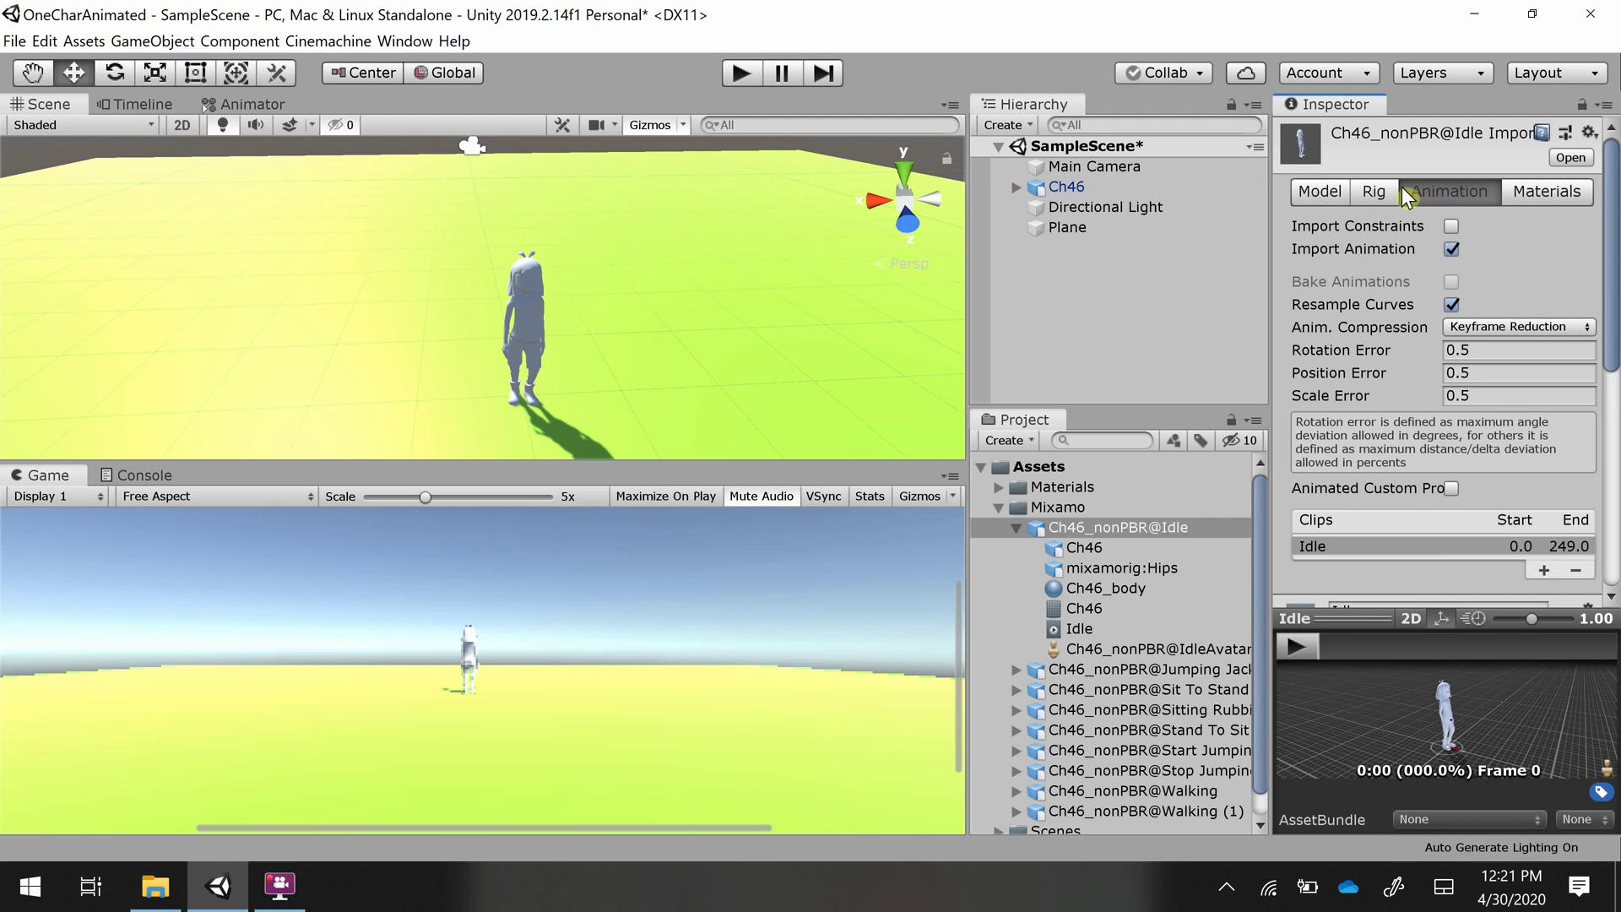
{"action": "left_click", "coordinate": [1549, 192]}
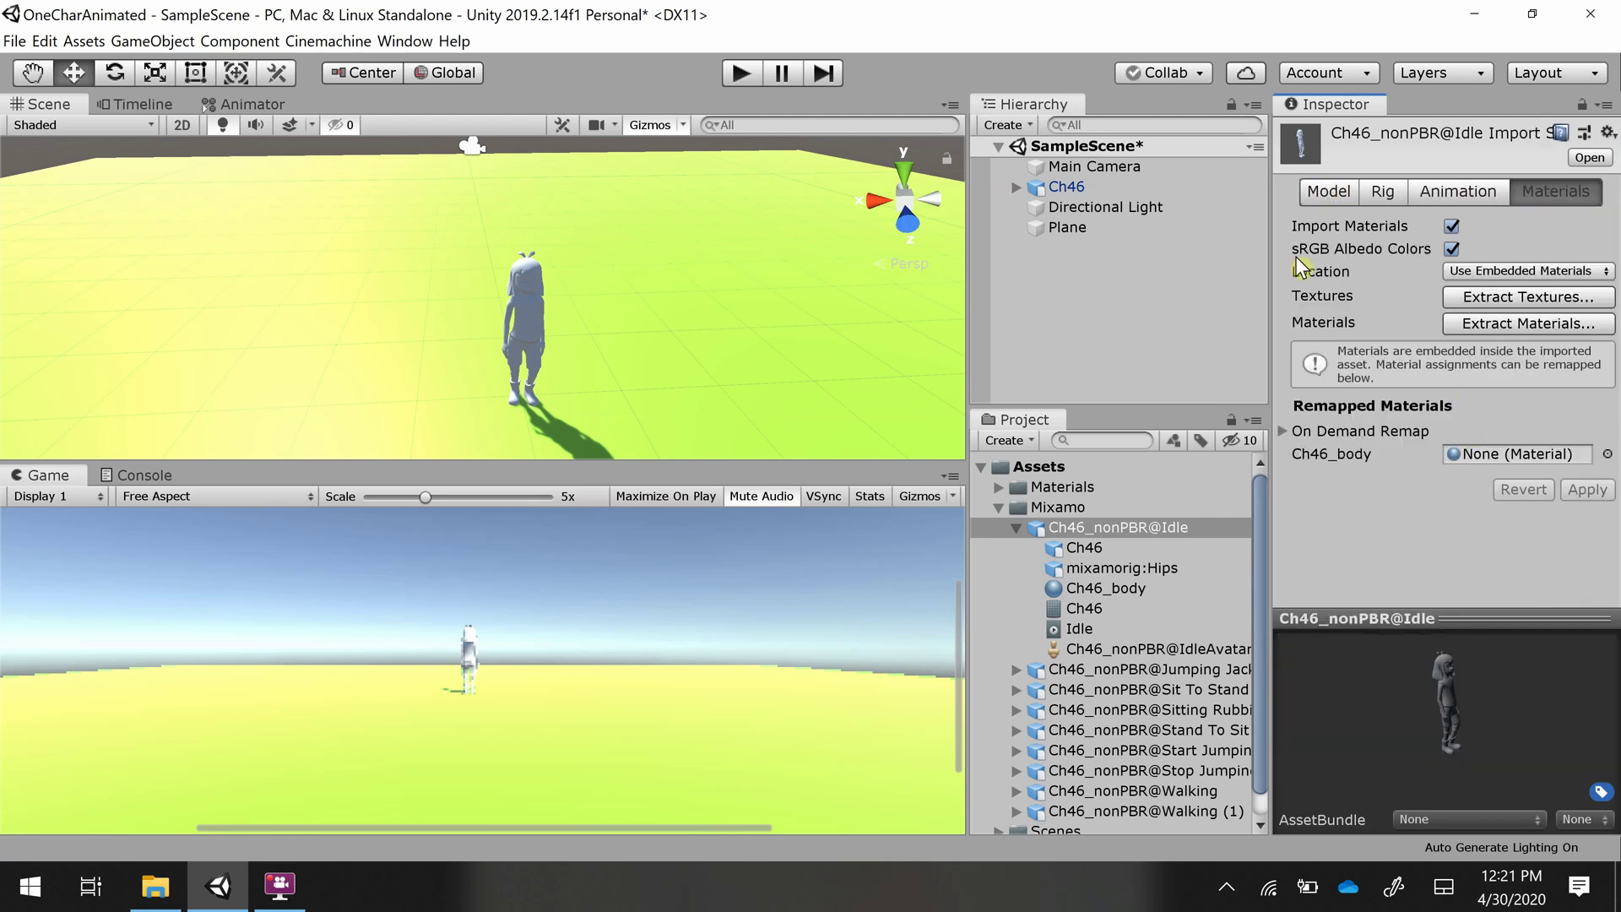
{"action": "left_click", "coordinate": [1502, 272]}
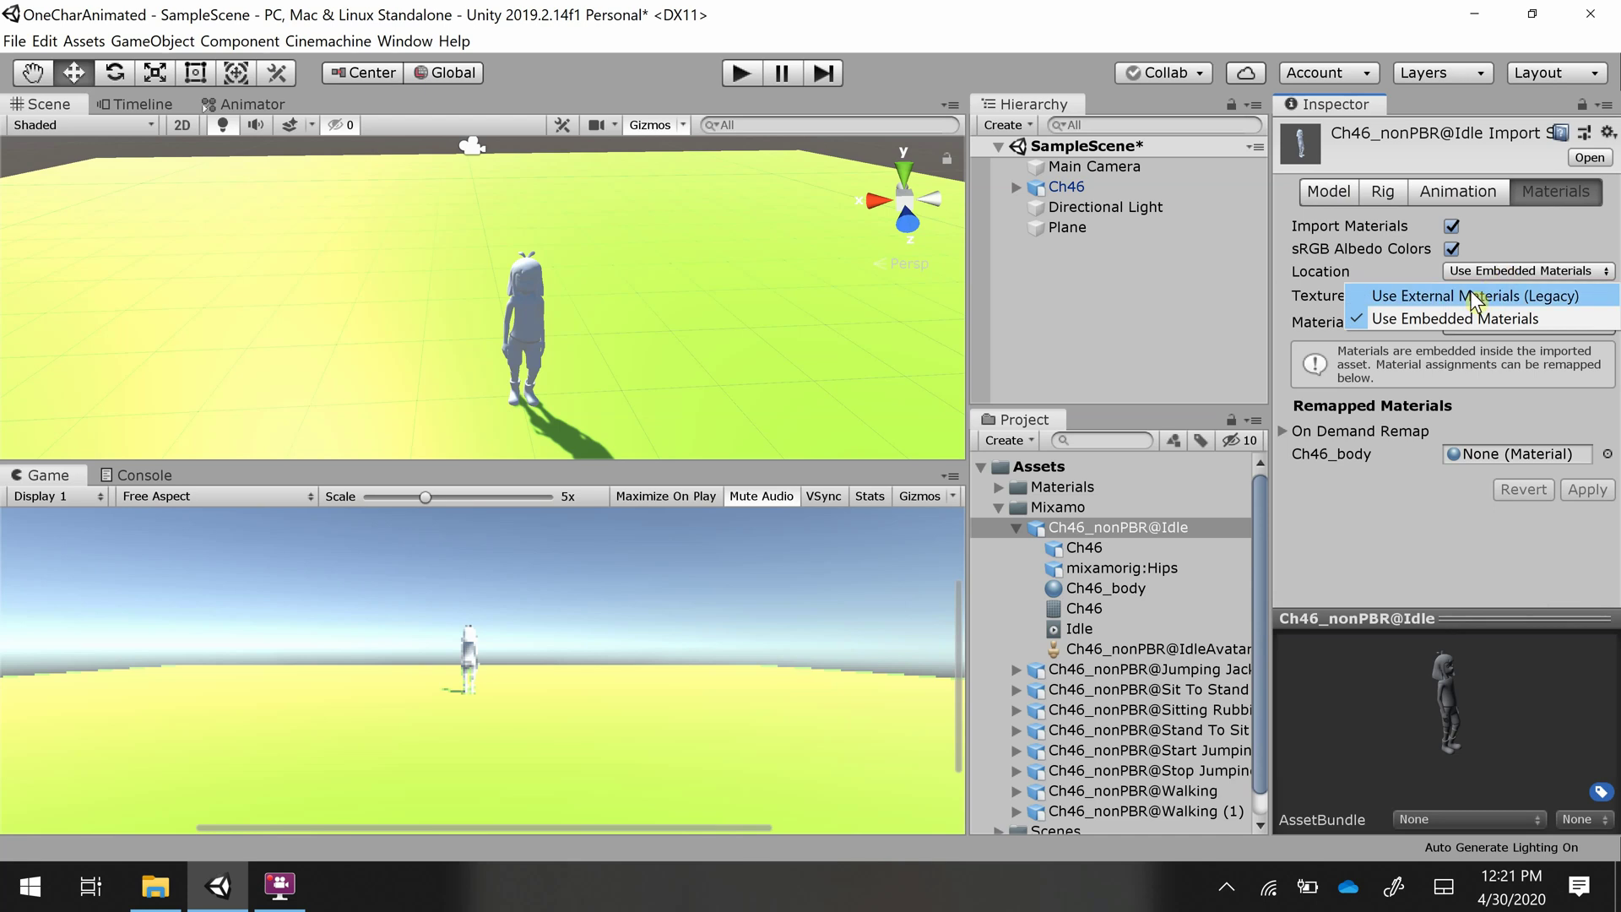
{"action": "left_click", "coordinate": [1473, 297]}
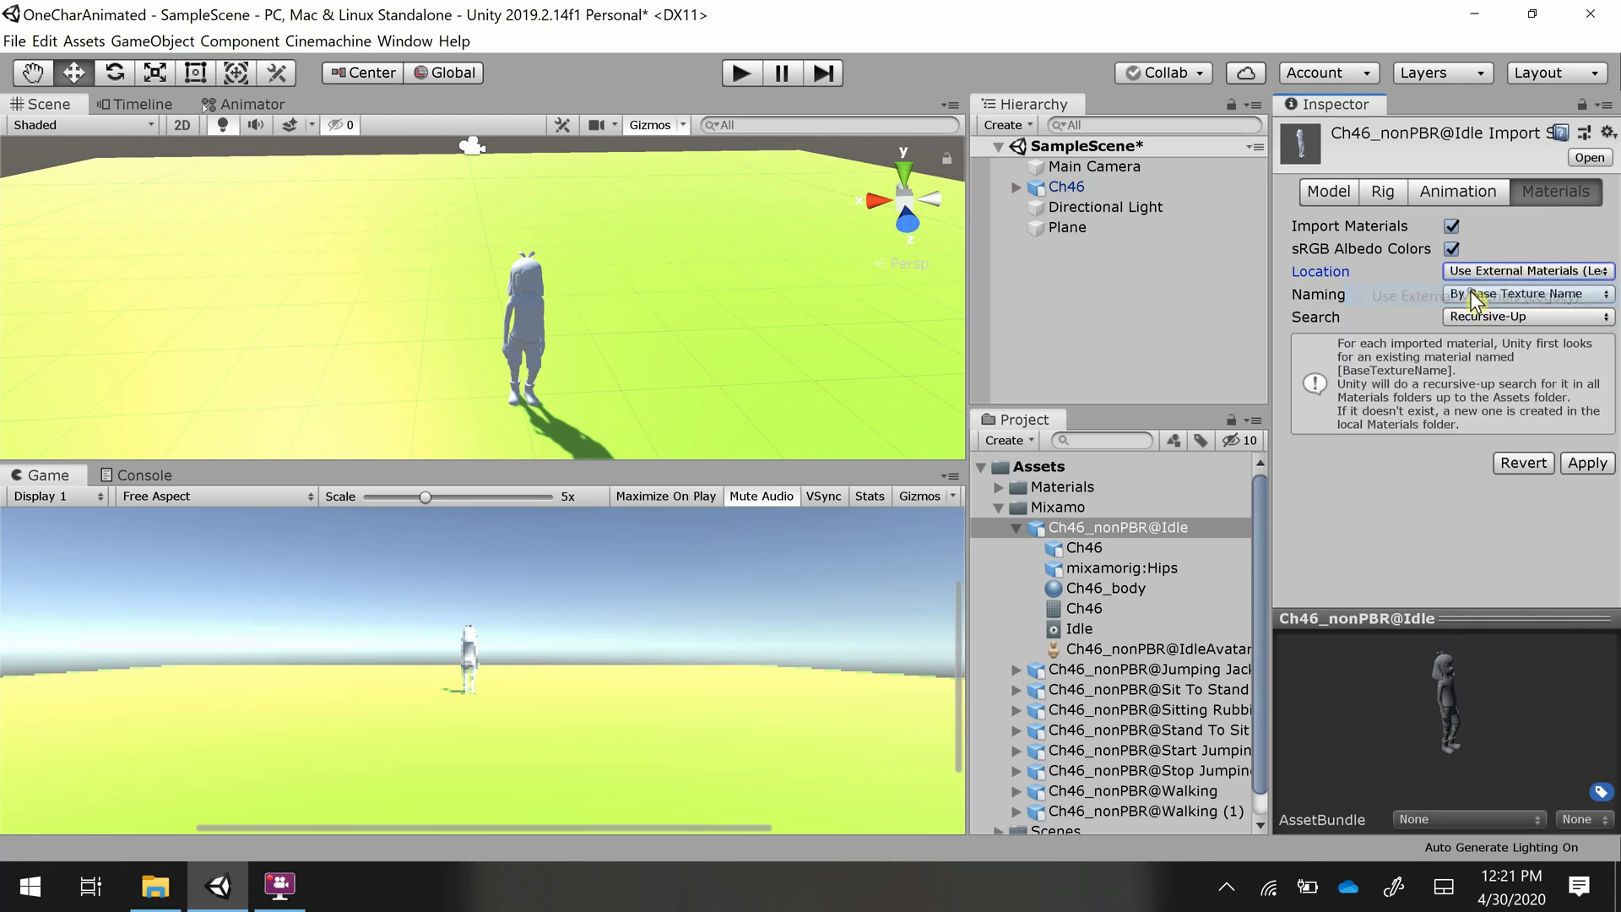
{"action": "left_click", "coordinate": [1591, 464]}
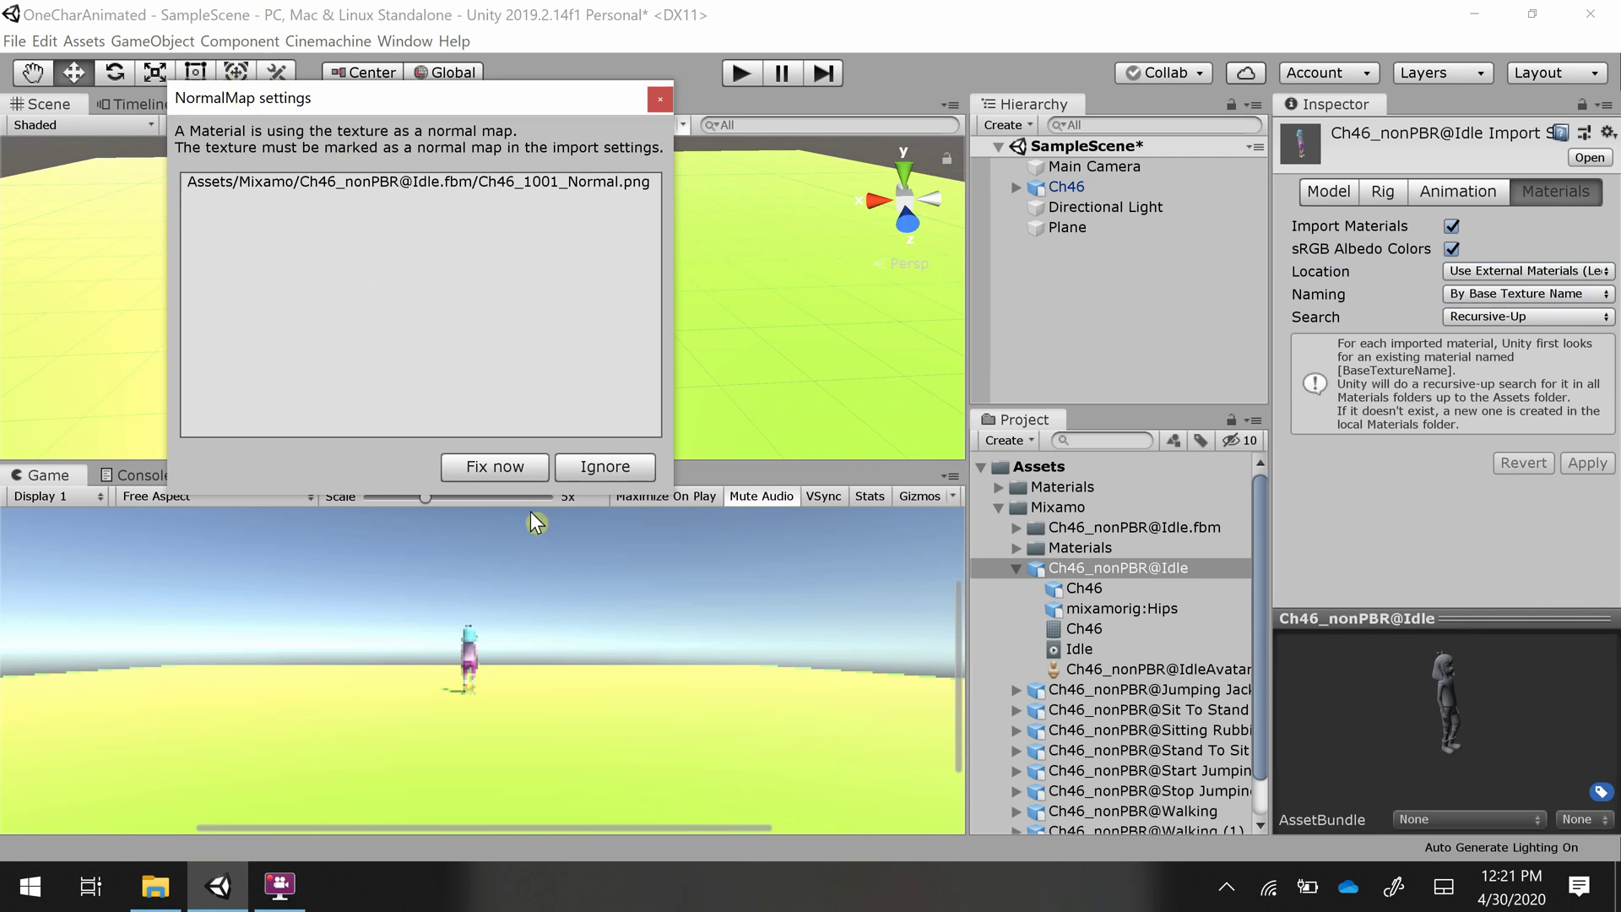
{"action": "left_click", "coordinate": [513, 463]}
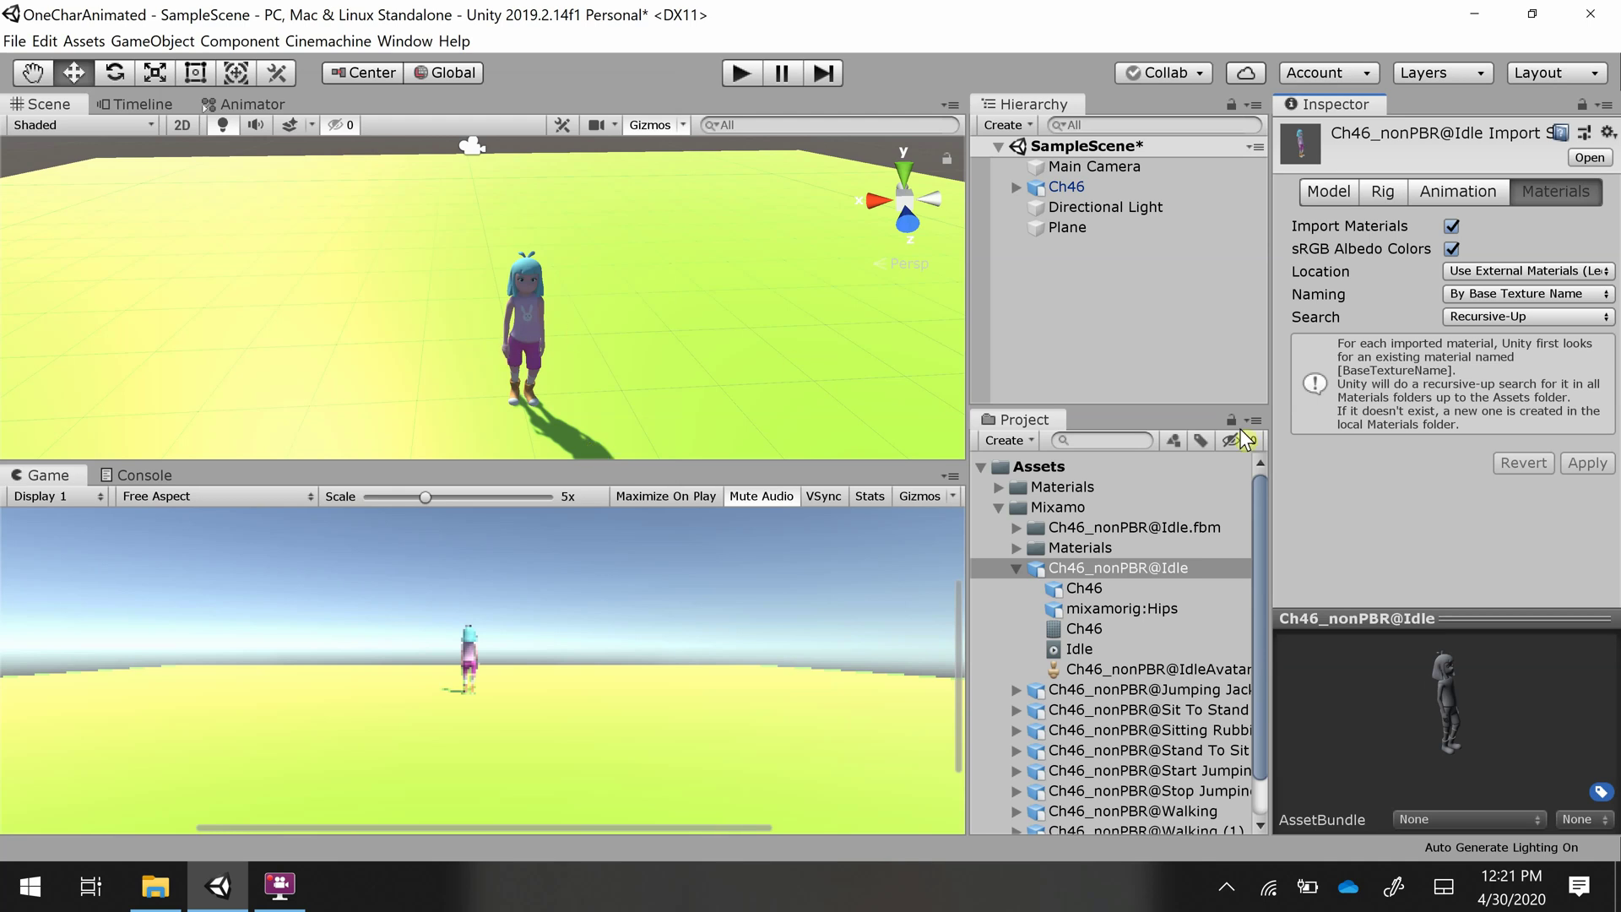
{"action": "left_click", "coordinate": [1380, 694]}
{"action": "left_click", "coordinate": [1177, 529]}
{"action": "left_click", "coordinate": [1016, 568]}
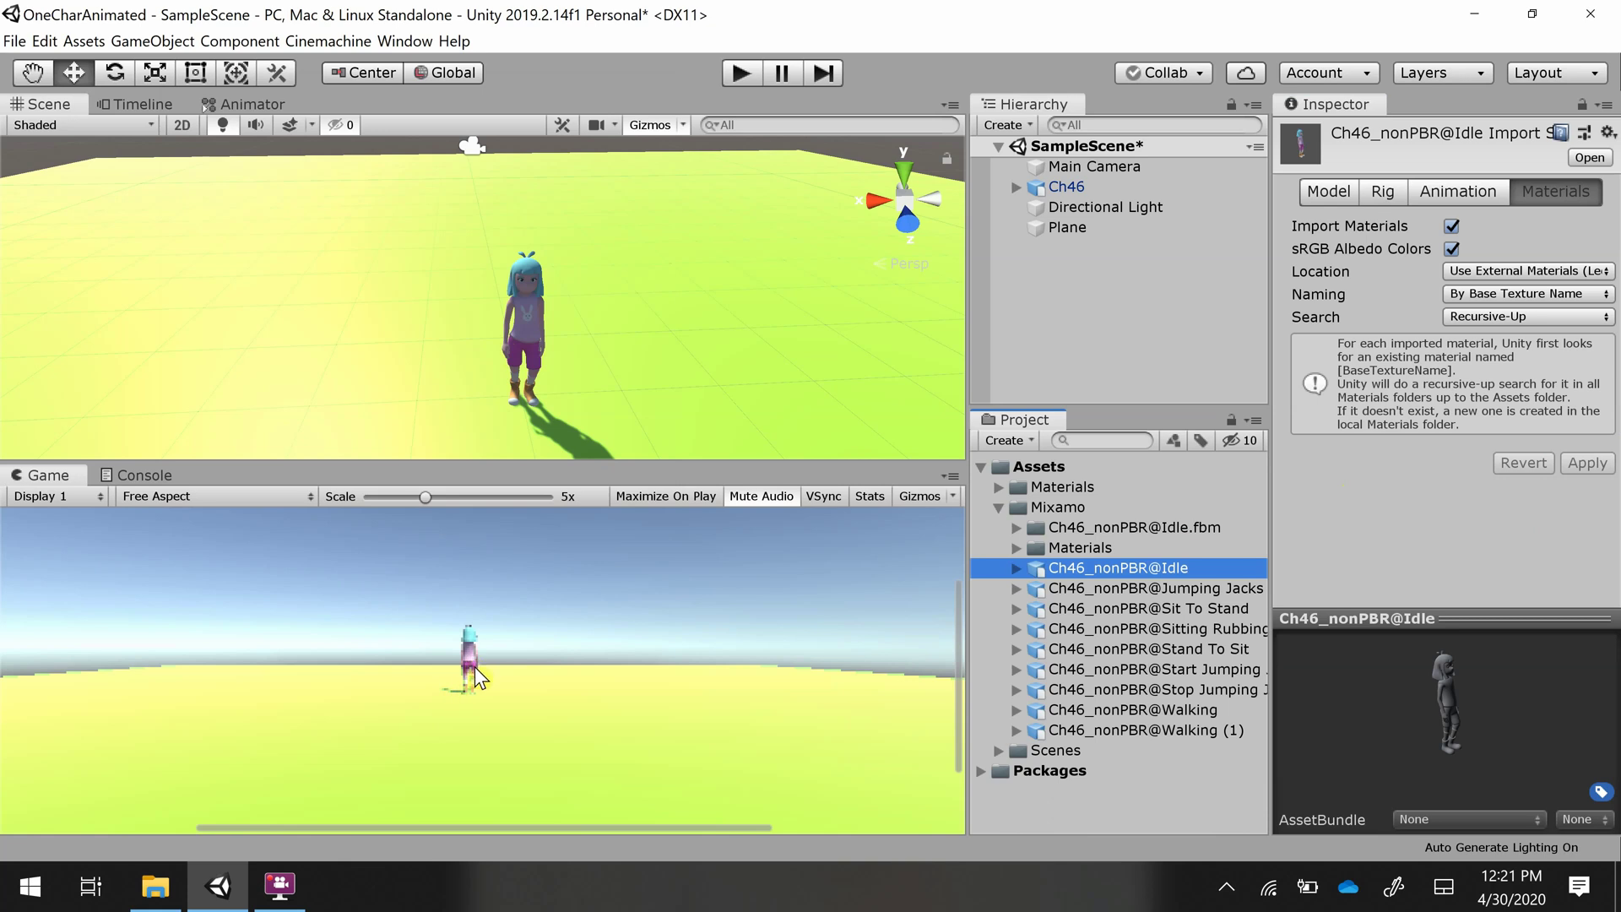
- Frame the character from the front in the scene view and align the Main Camera with that view
{"action": "left_click", "coordinate": [1062, 166]}
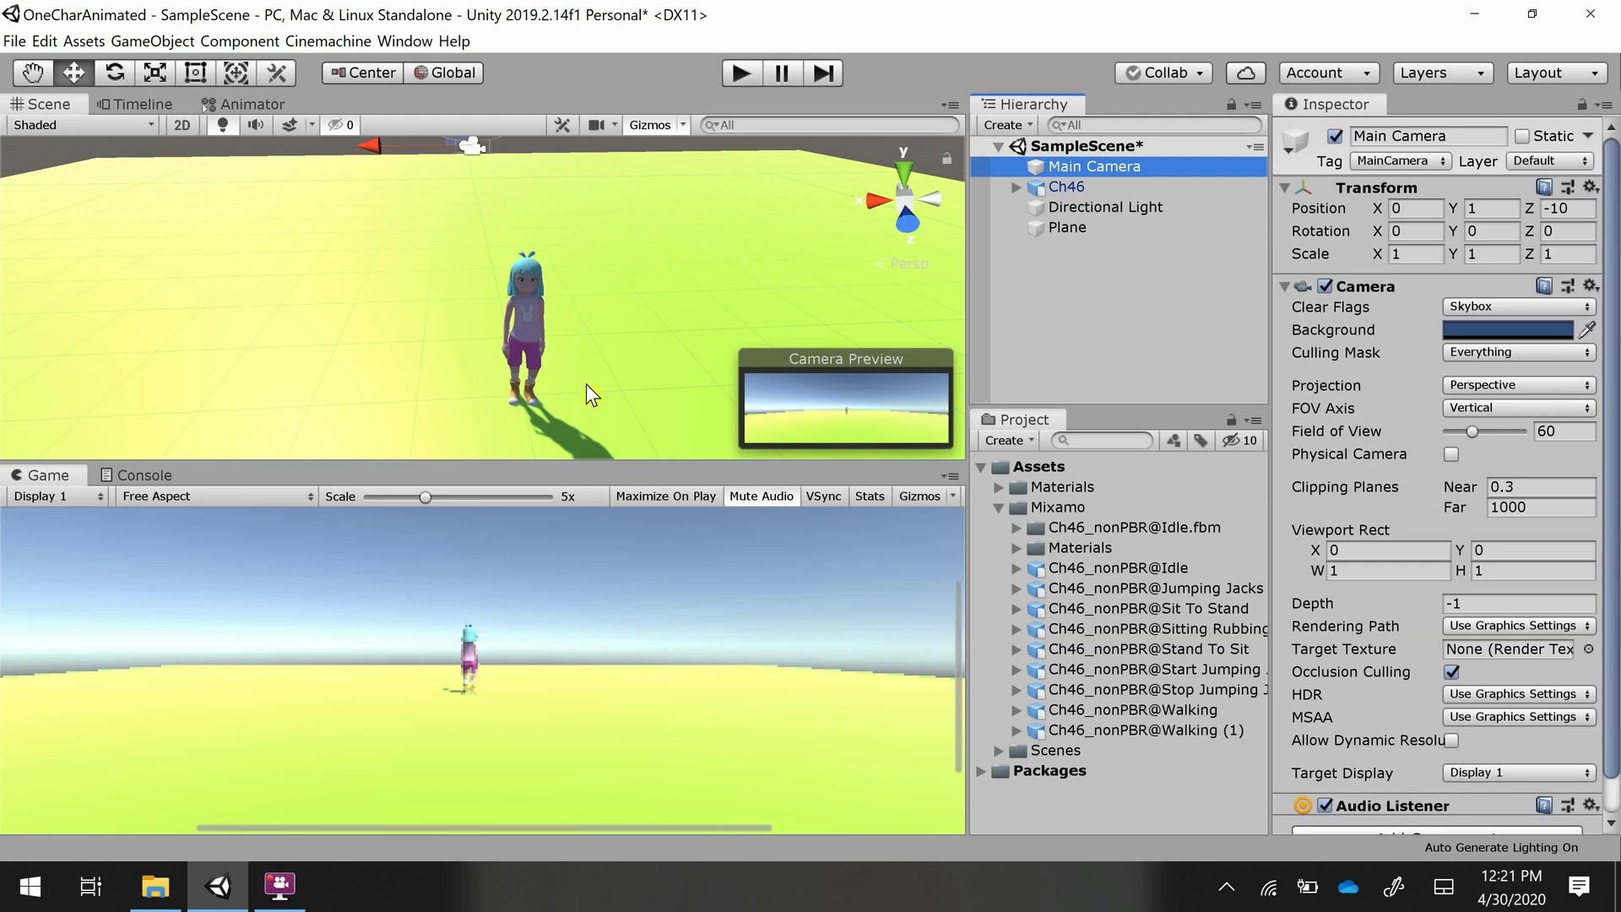
{"action": "mouse_move", "coordinate": [585, 384]}
{"action": "right_mouse_down"}
{"action": "mouse_move", "coordinate": [599, 356]}
{"action": "mouse_move", "coordinate": [616, 409]}
{"action": "mouse_move", "coordinate": [592, 363]}
{"action": "right_mouse_up"}
{"action": "mouse_move", "coordinate": [592, 363]}
{"action": "left_mouse_down", "text": "alt"}
{"action": "mouse_move", "coordinate": [554, 333]}
{"action": "mouse_move", "coordinate": [581, 370]}
{"action": "left_mouse_up", "text": "alt"}
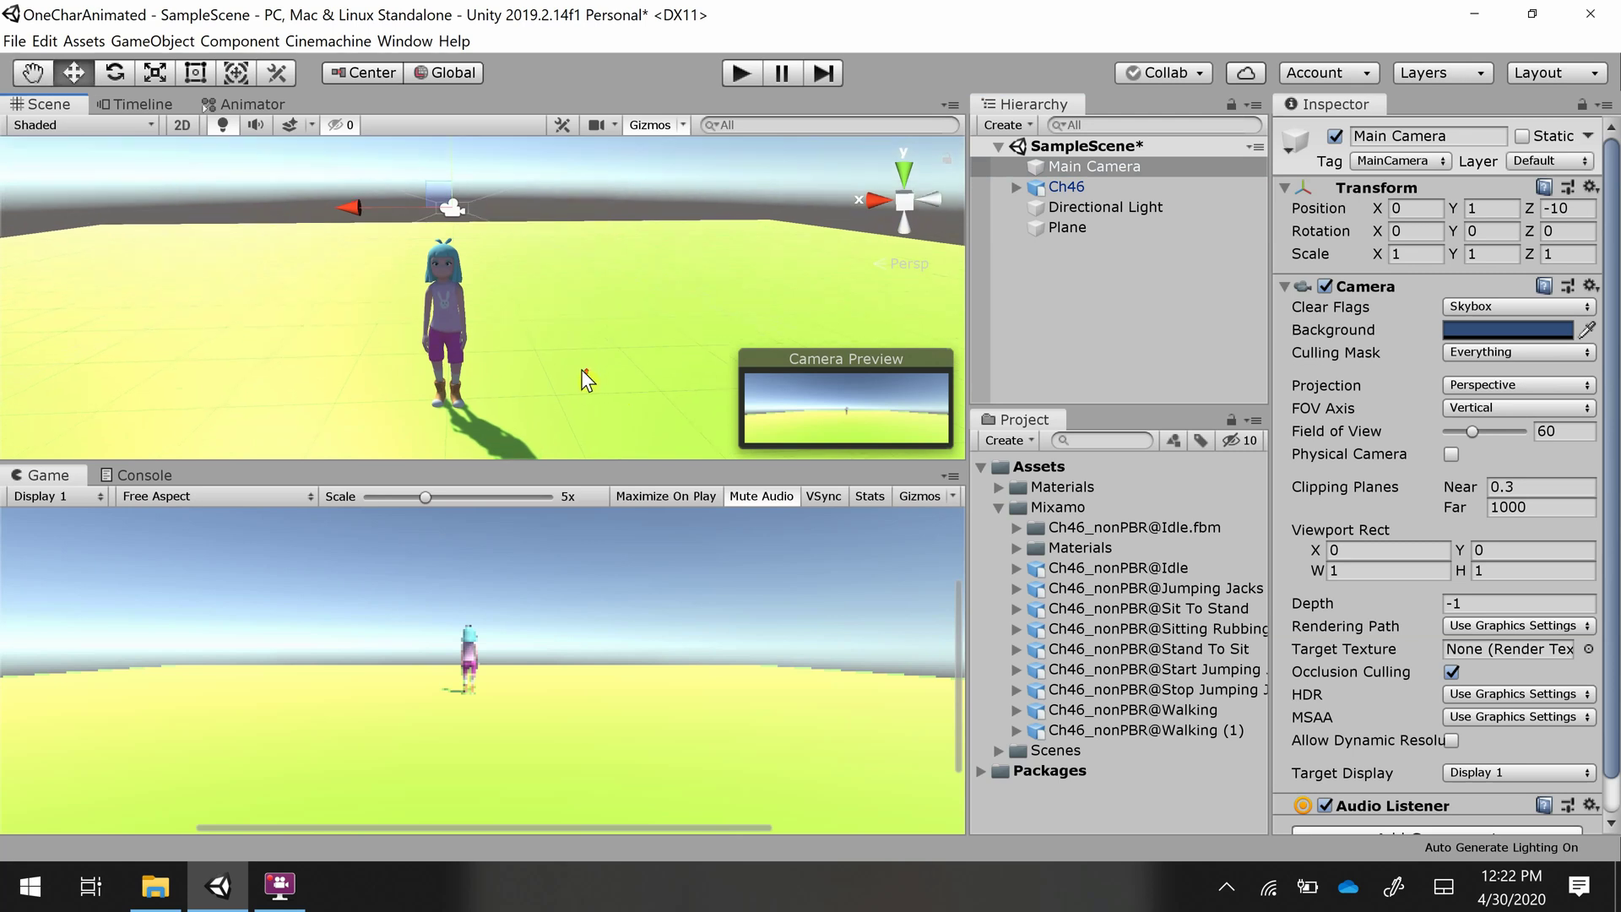
{"action": "left_click", "coordinate": [1093, 206]}
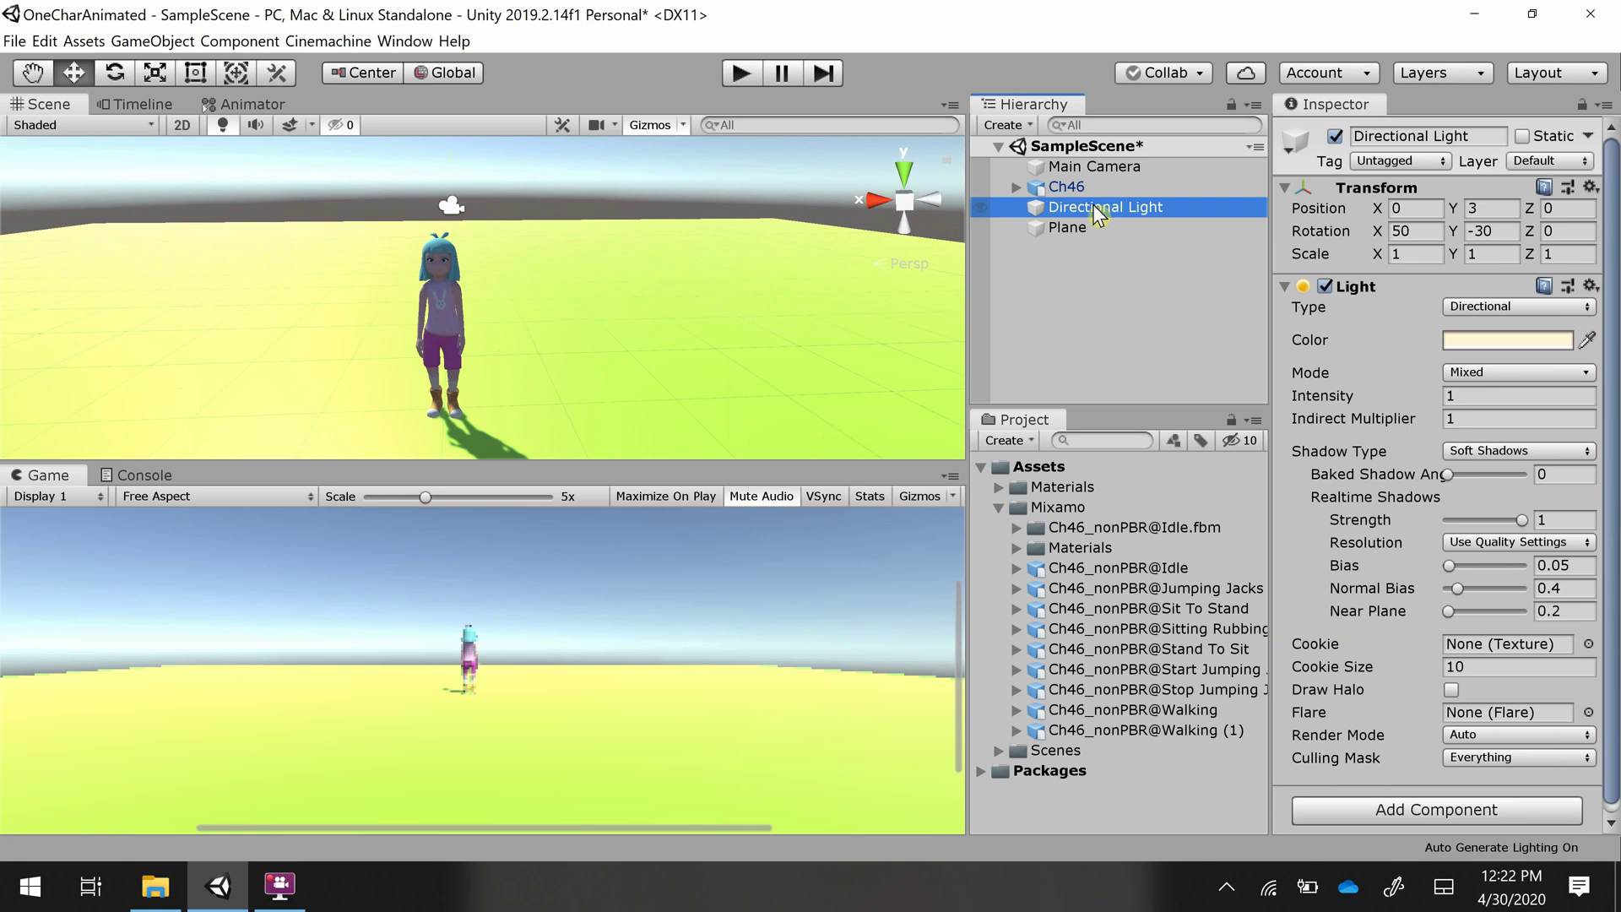
{"action": "left_click", "coordinate": [1094, 165]}
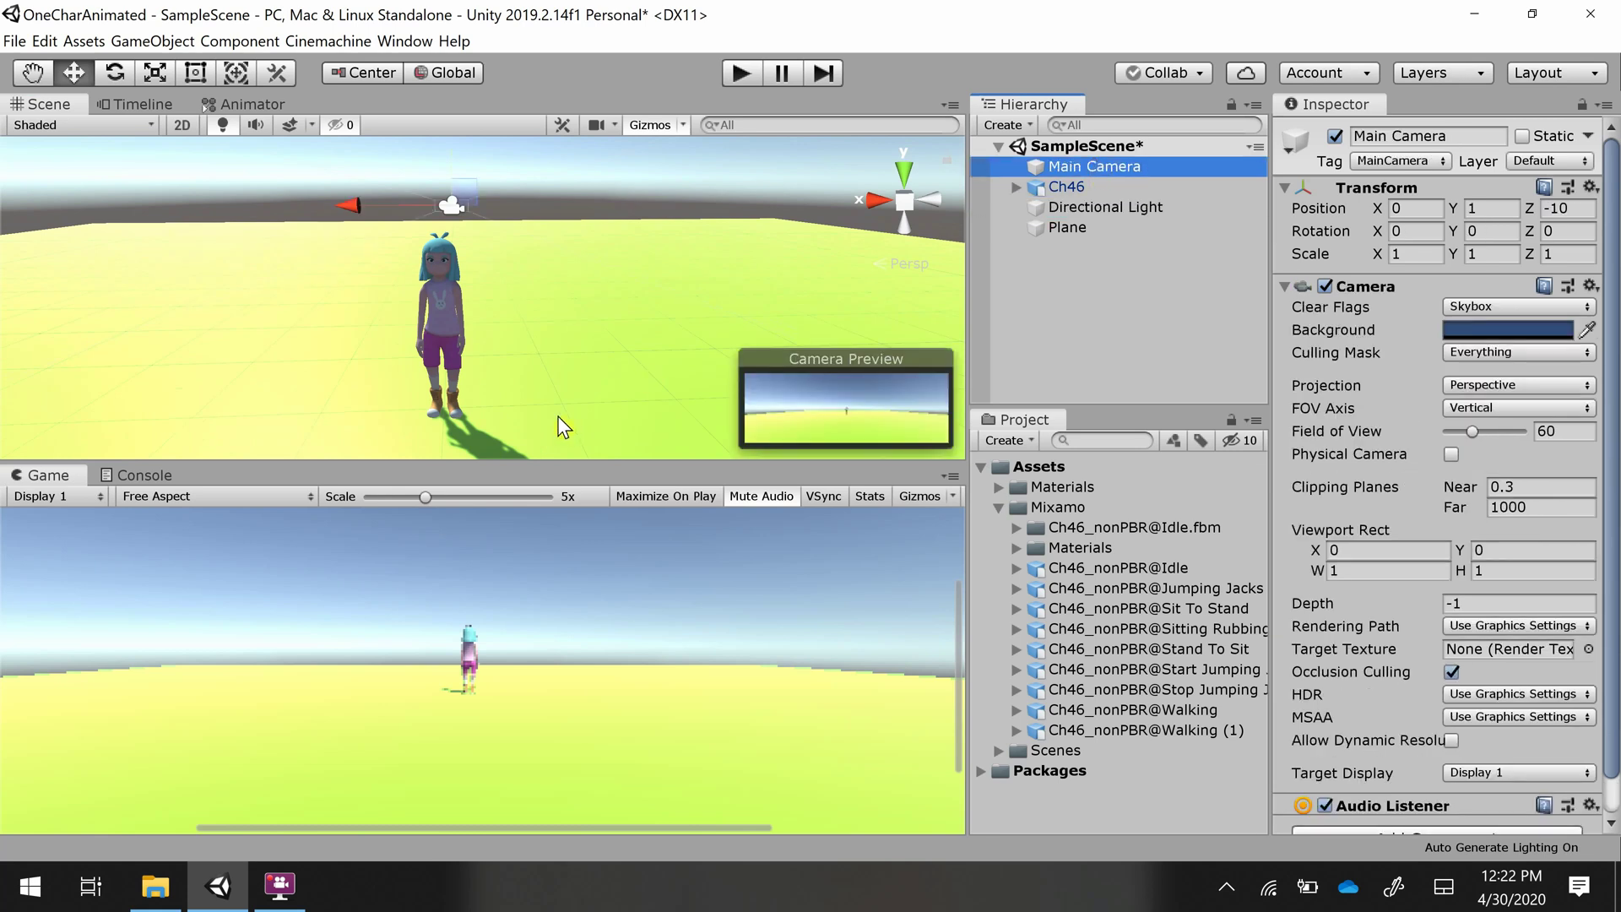
{"action": "right_click_drag", "start_coordinate": [557, 415], "coordinate": [590, 397], "text": "alt"}
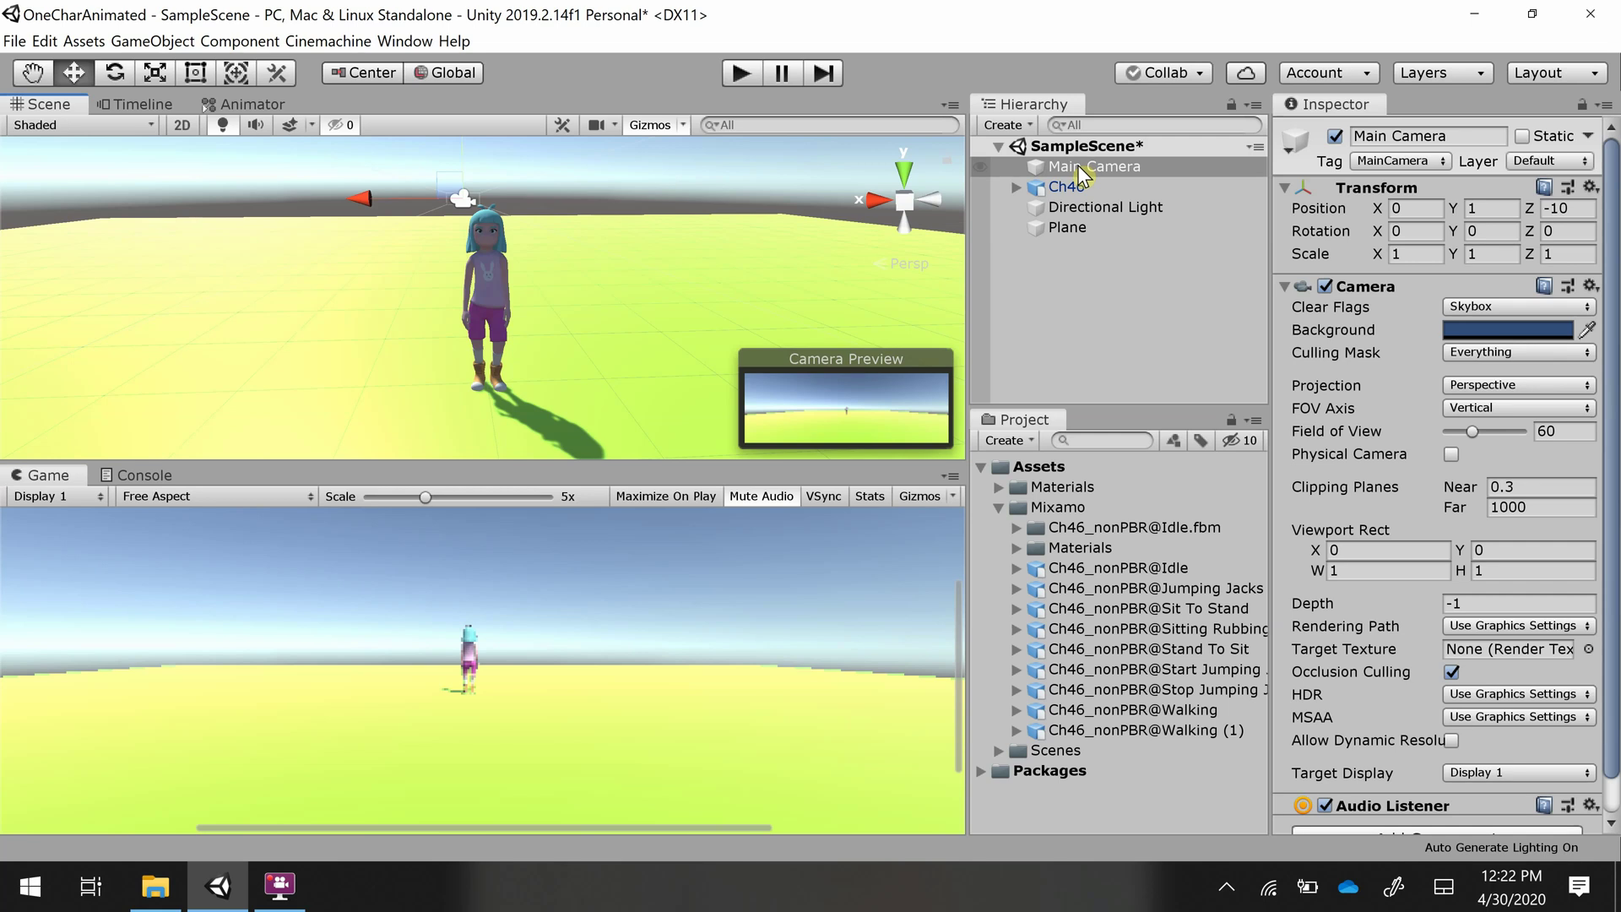
{"action": "left_click", "coordinate": [152, 41]}
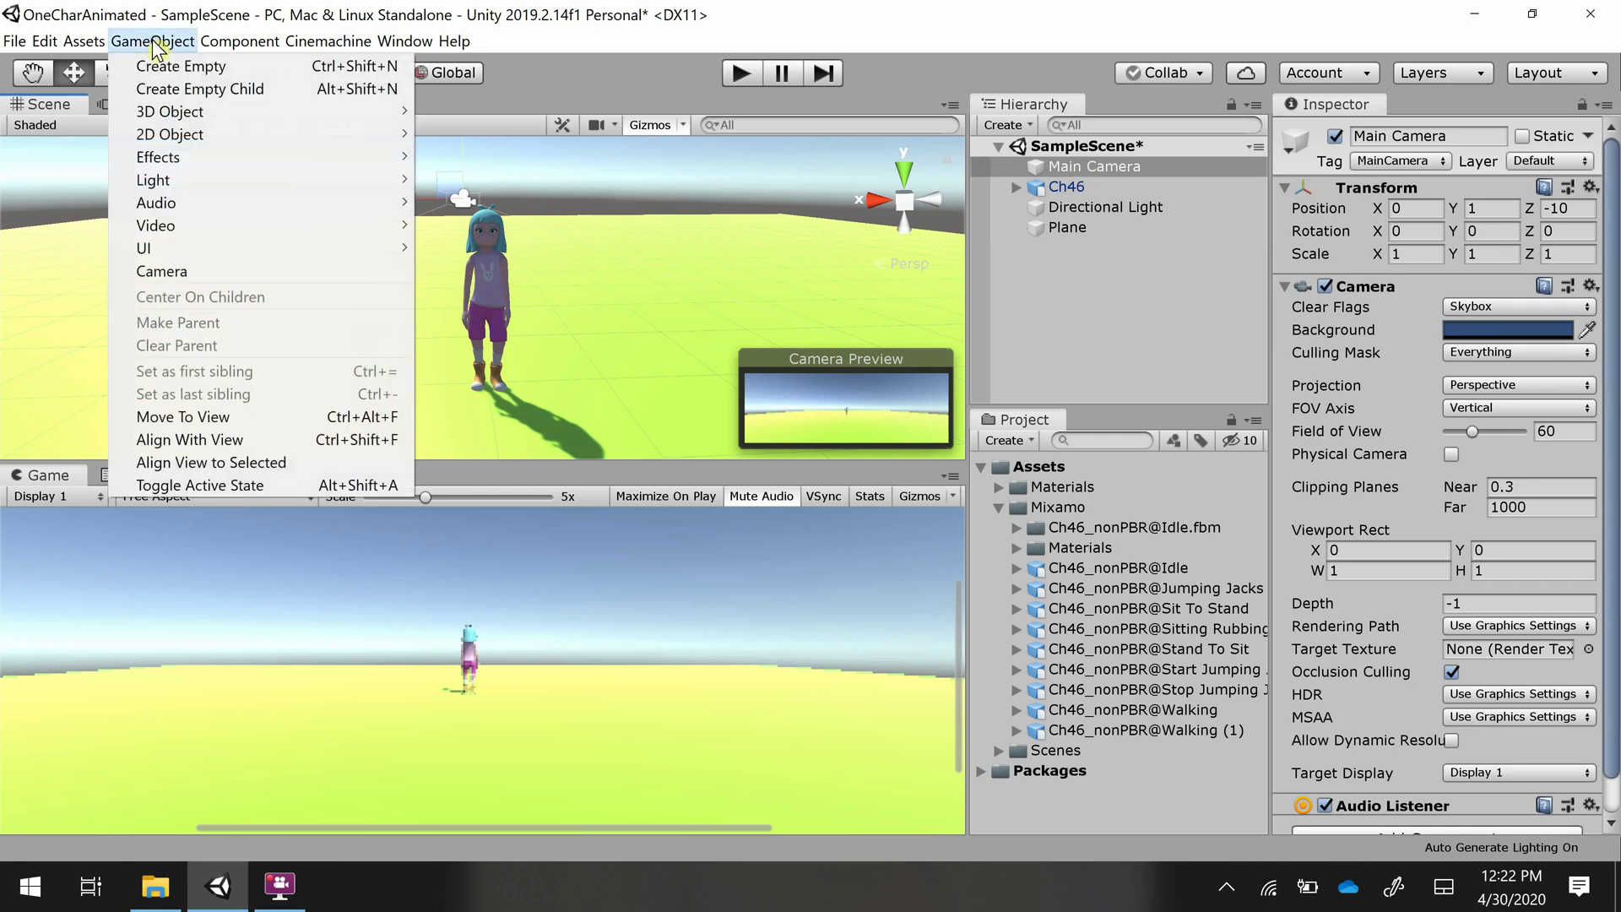
{"action": "left_click", "coordinate": [204, 441]}
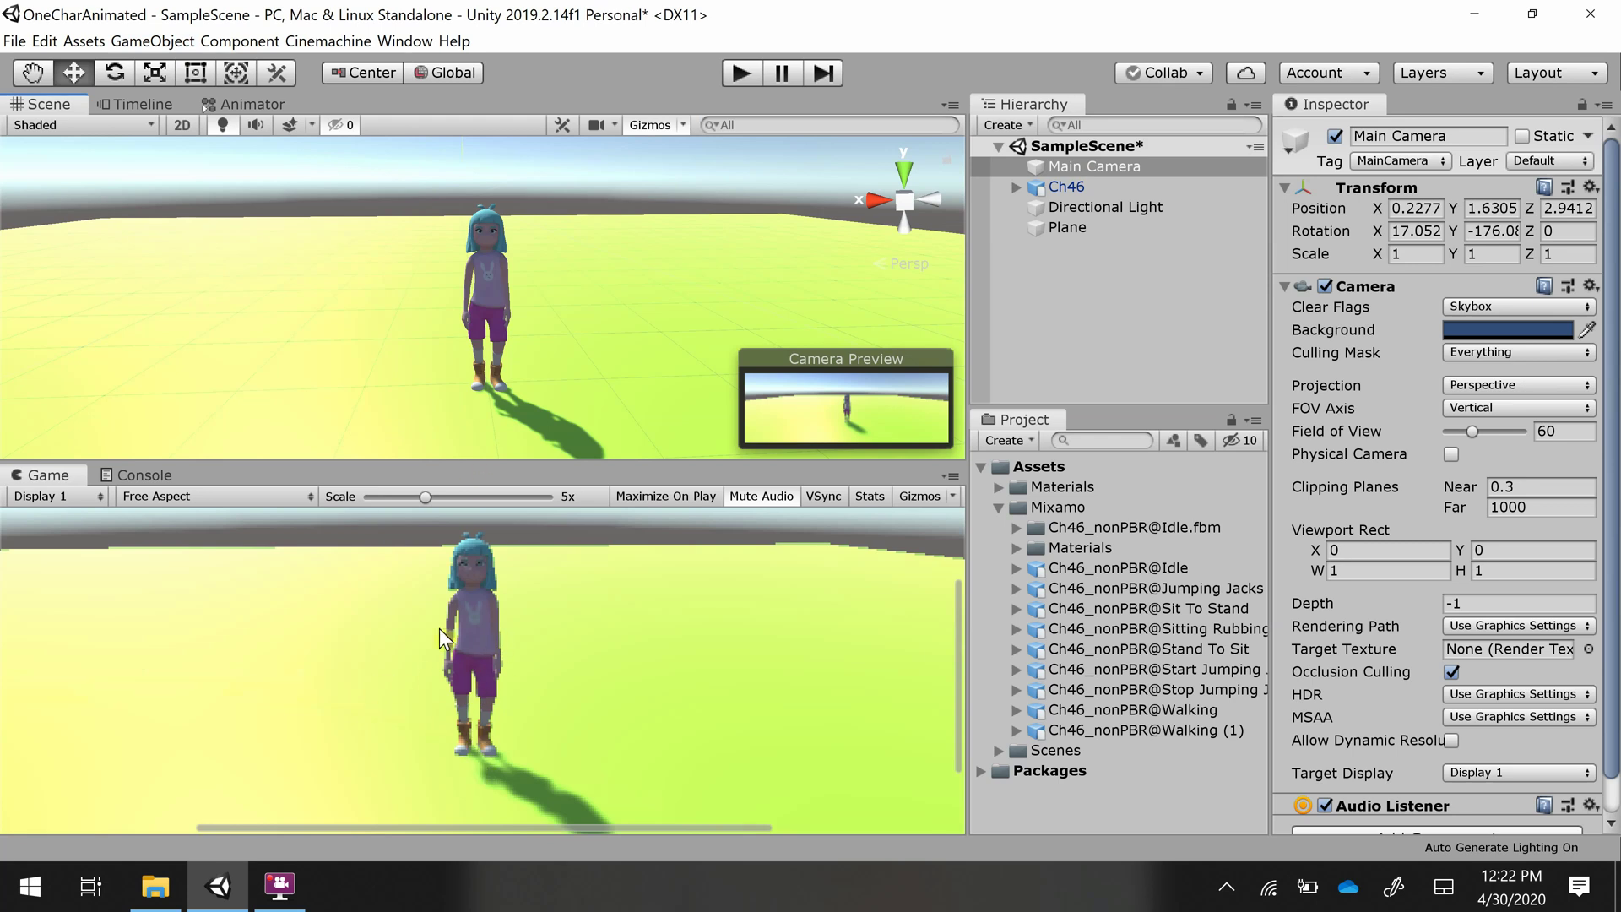
- Align the Directional Light with the current scene view so it lights the character from the front
{"action": "left_click", "coordinate": [1138, 206]}
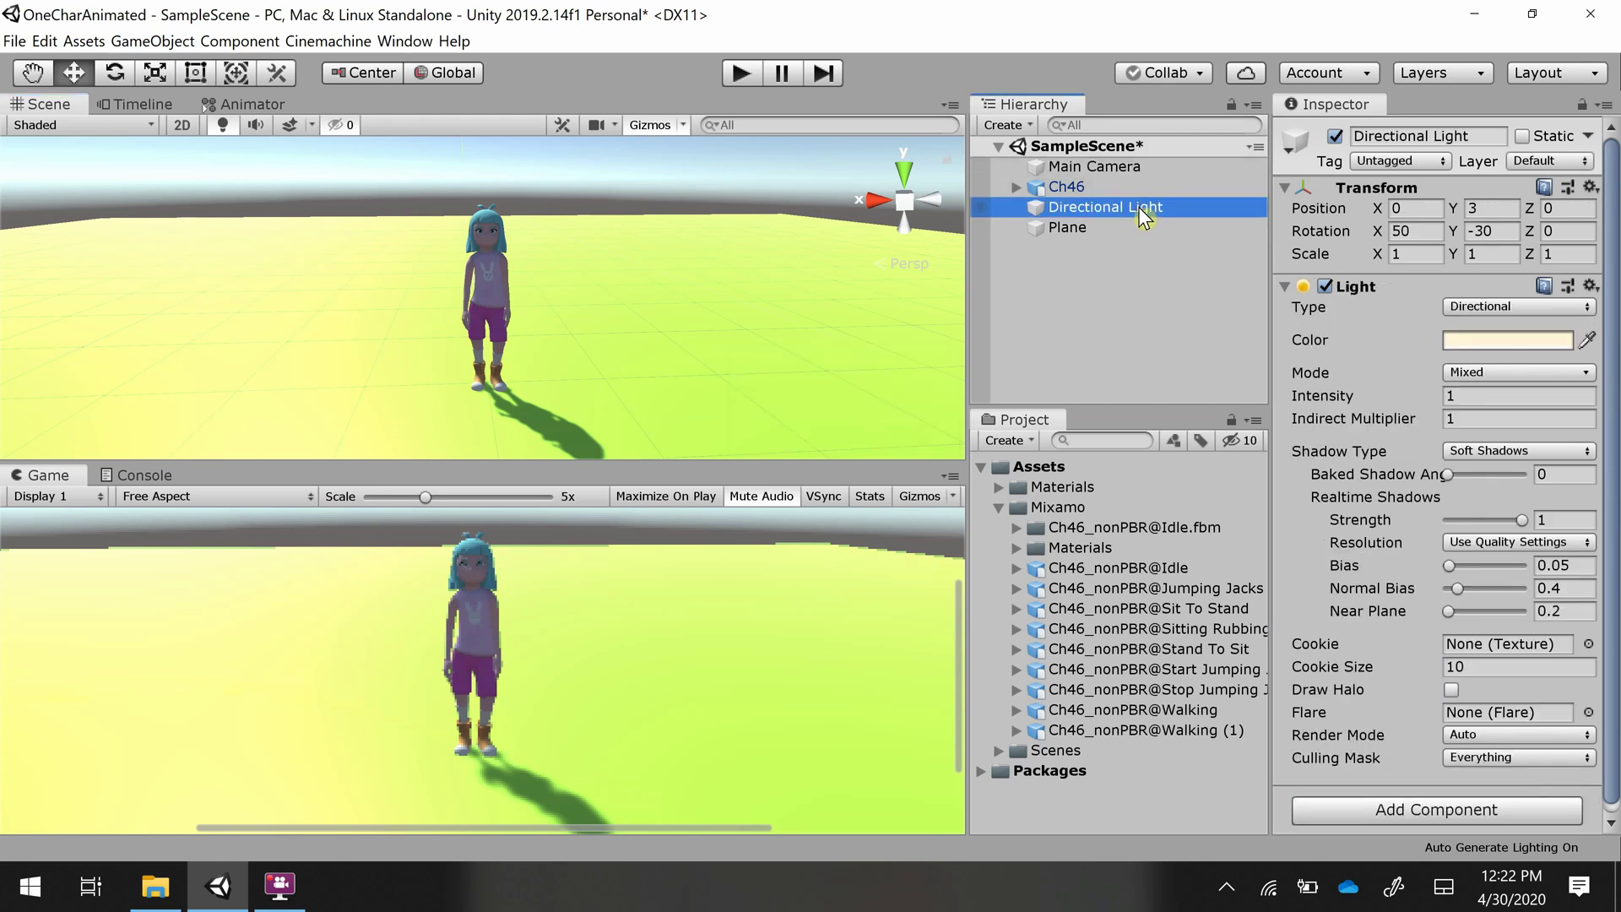
{"action": "left_click", "coordinate": [148, 42]}
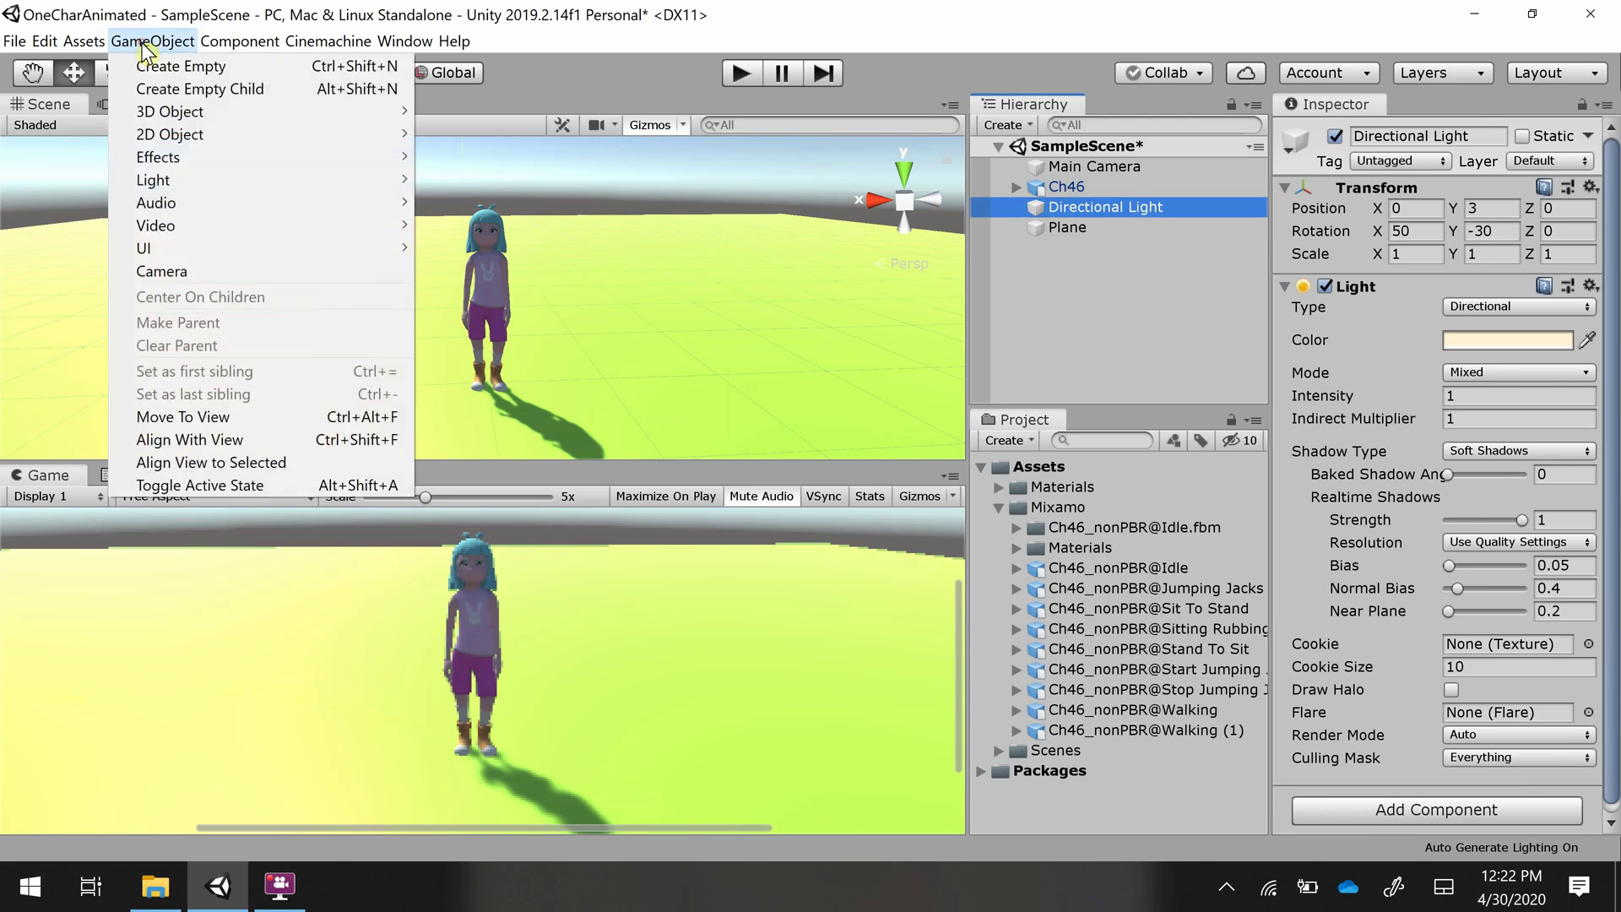
{"action": "left_click", "coordinate": [216, 439]}
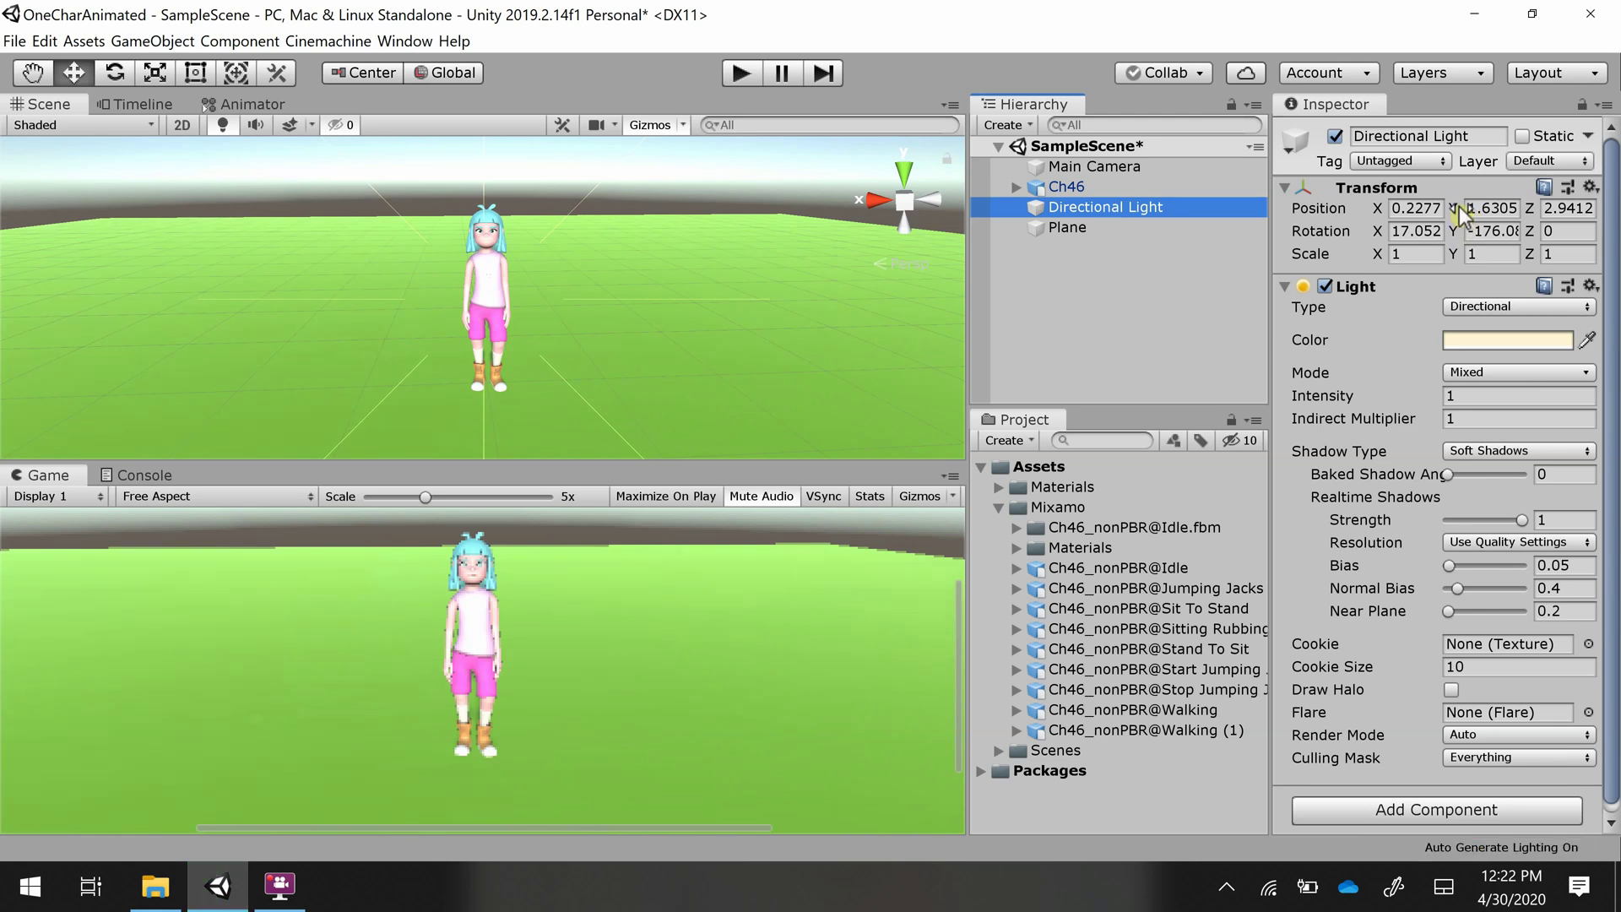
- Set the Directional Light's position to 0 on X, Y and Z
{"action": "left_click_drag", "start_coordinate": [1463, 213], "coordinate": [871, 258]}
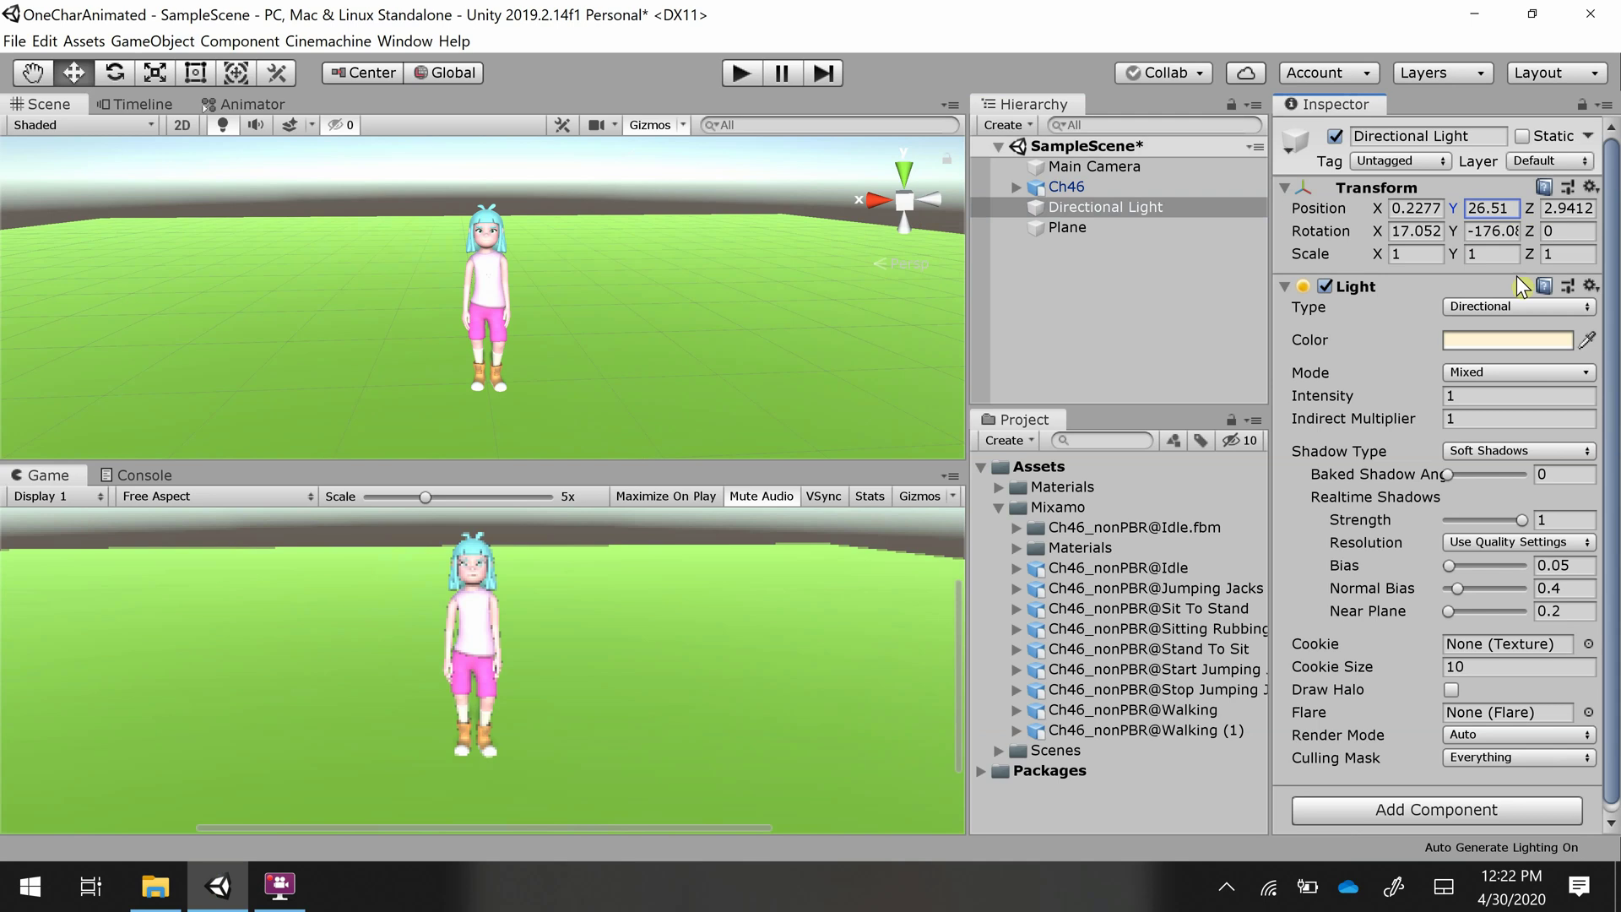
{"action": "mouse_move", "coordinate": [1574, 226]}
{"action": "left_mouse_down"}
{"action": "mouse_move", "coordinate": [615, 223]}
{"action": "mouse_move", "coordinate": [1583, 238]}
{"action": "left_mouse_up"}
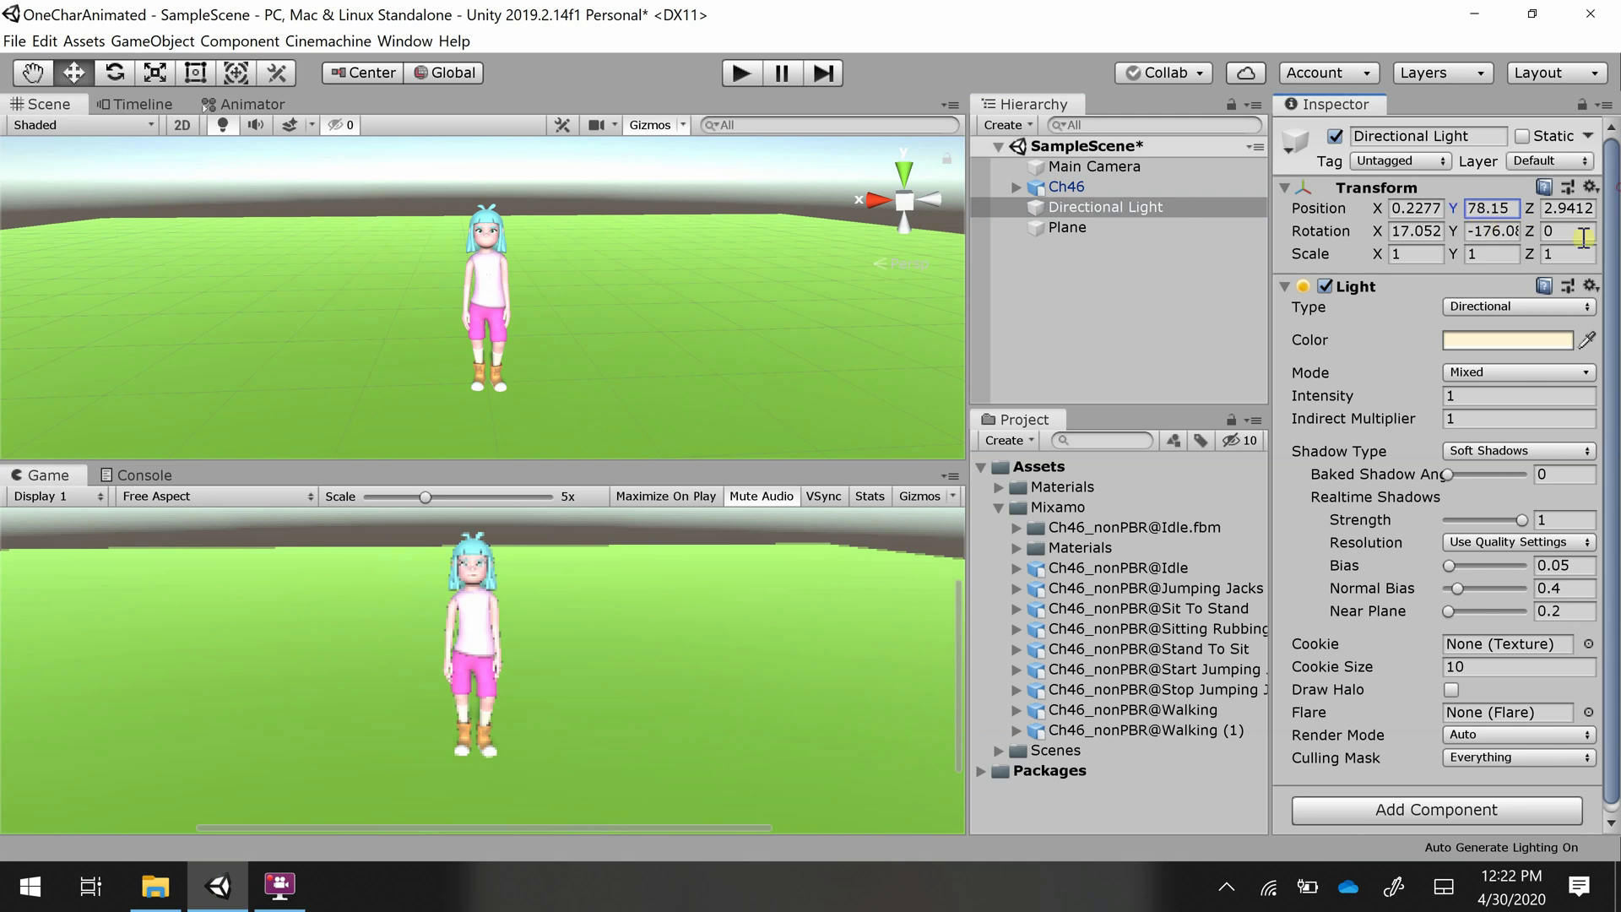
{"action": "left_click", "coordinate": [1430, 208]}
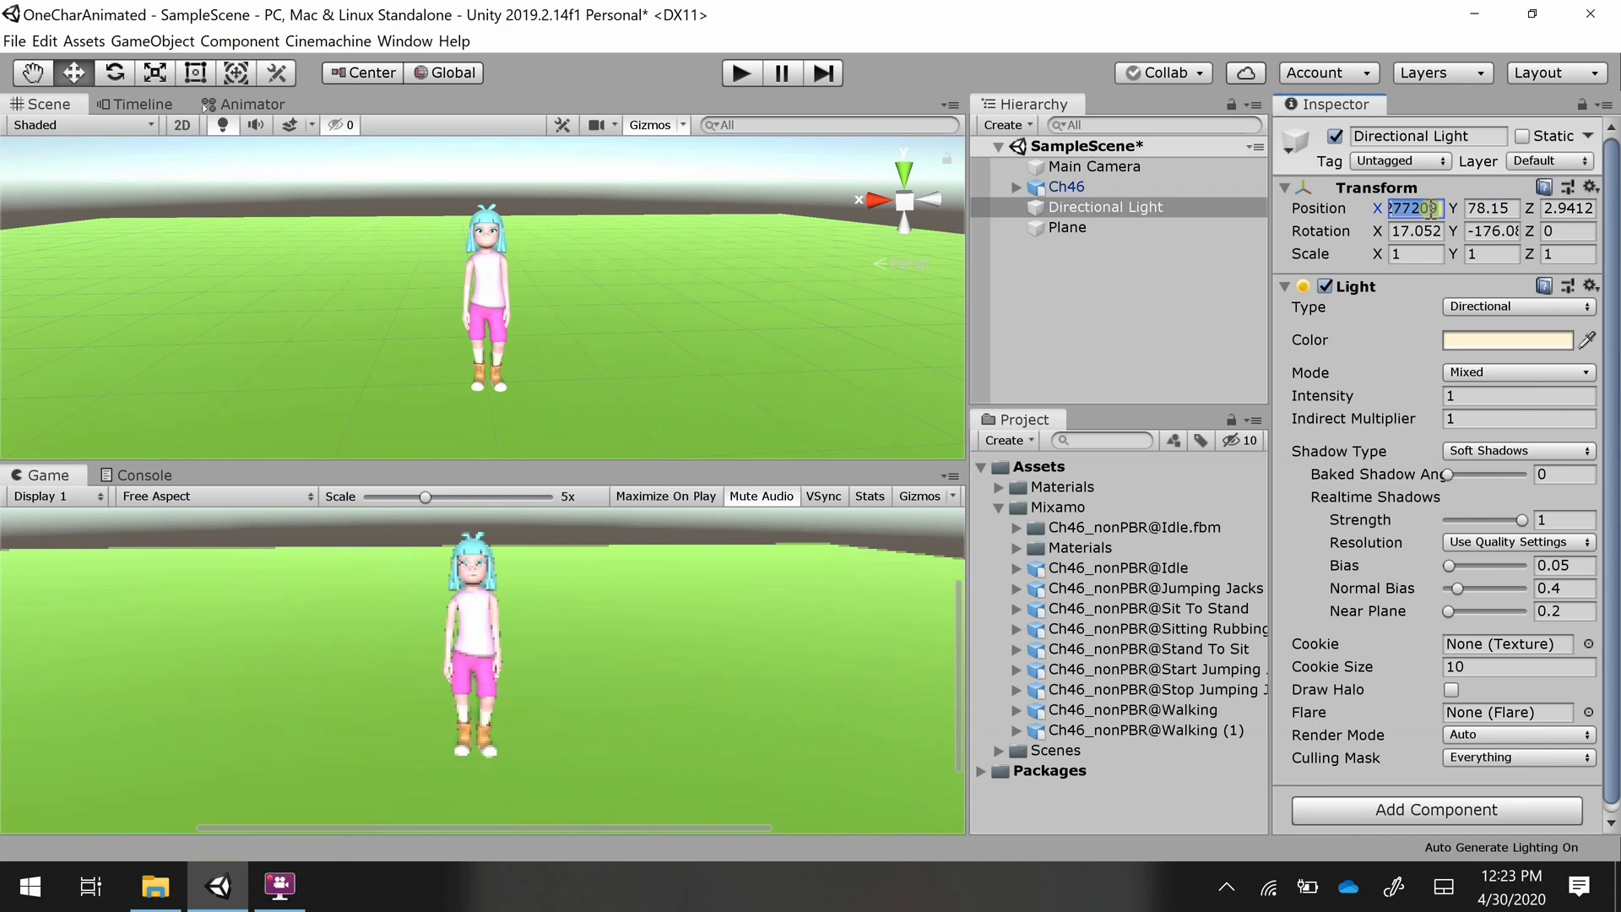
{"action": "type", "text": "0"}
{"action": "key", "text": "Tab"}
{"action": "type", "text": "0"}
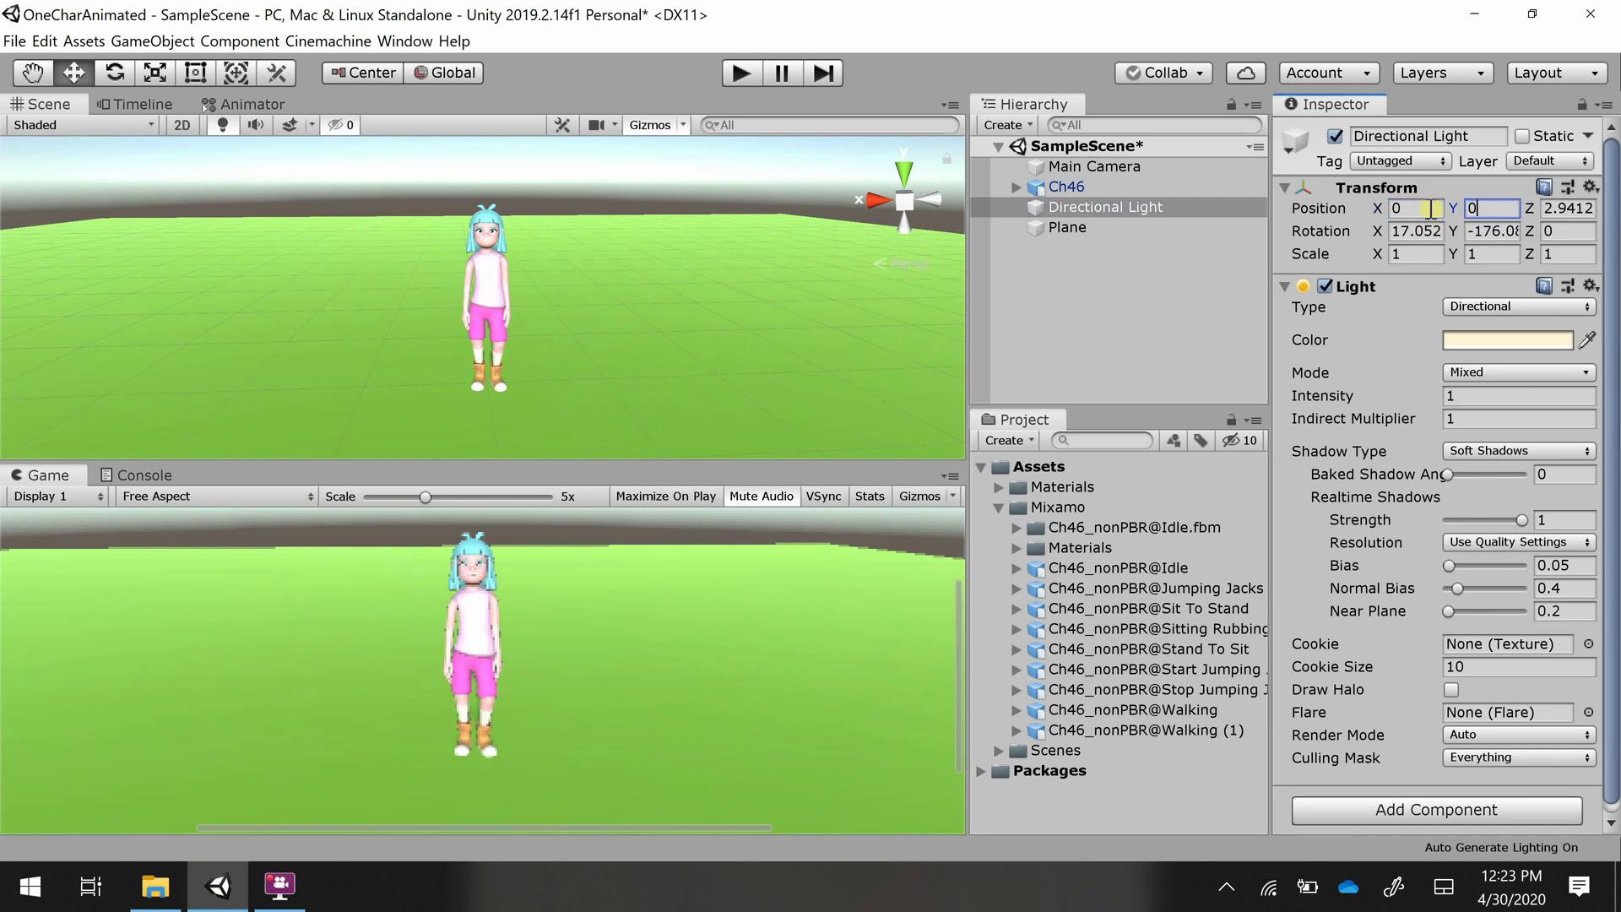
{"action": "key", "text": "Tab"}
{"action": "type", "text": "0"}
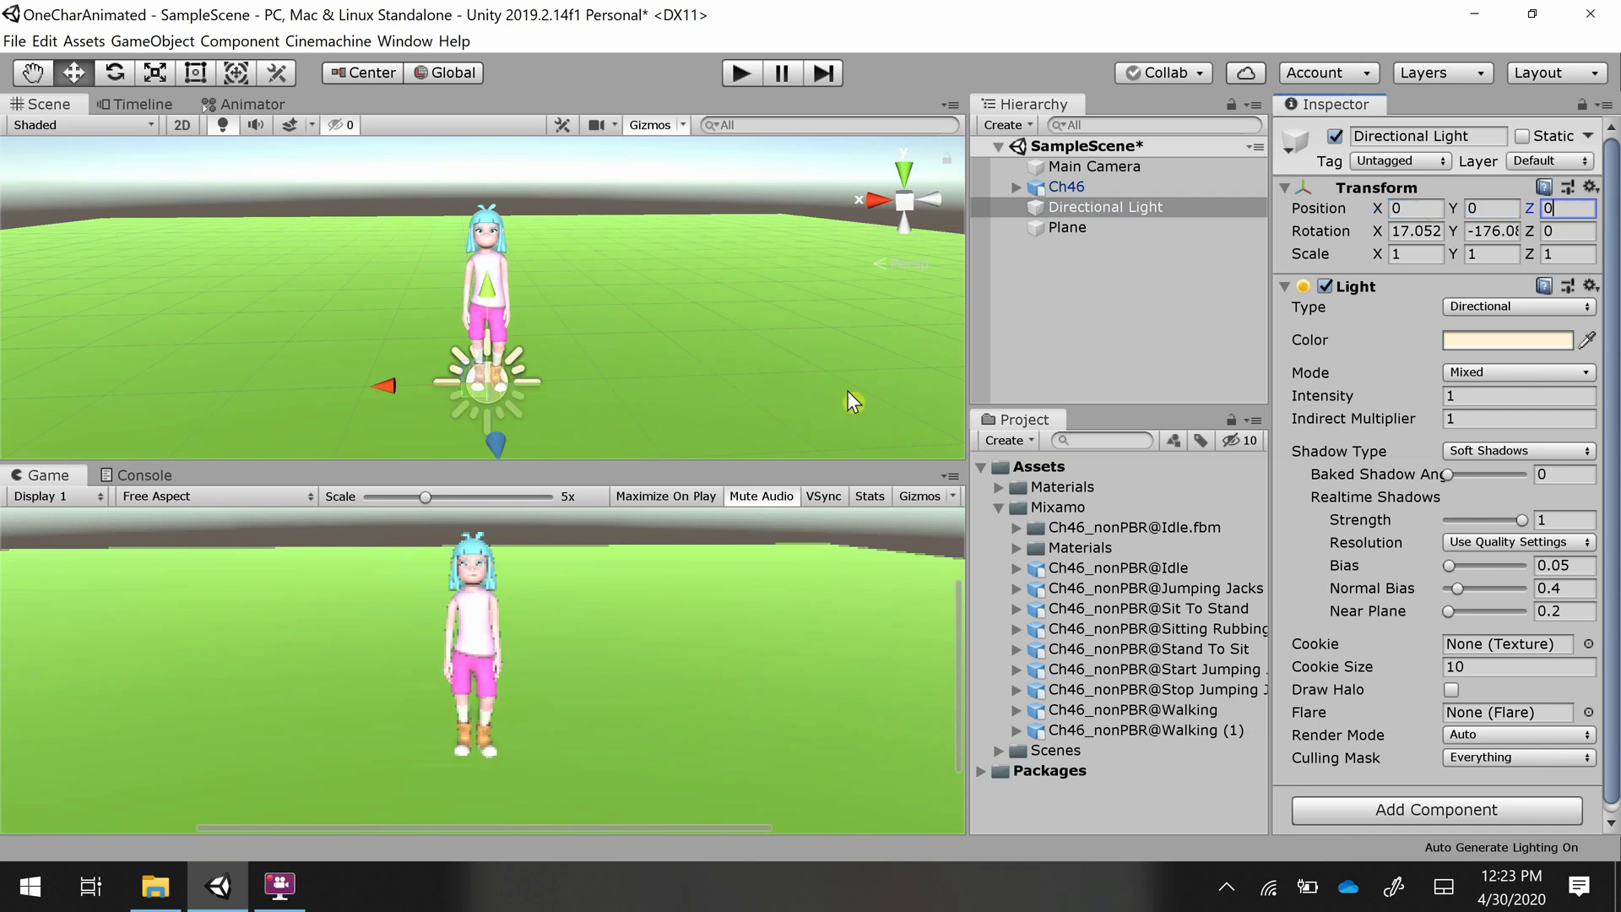
- Raise the Directional Light straight up above the character to a Y position of about 6.85, then deselect it
{"action": "scroll", "coordinate": [682, 342], "scroll_direction": "down", "scroll_amount": 2}
{"action": "scroll", "coordinate": [681, 337], "scroll_direction": "down", "scroll_amount": 3}
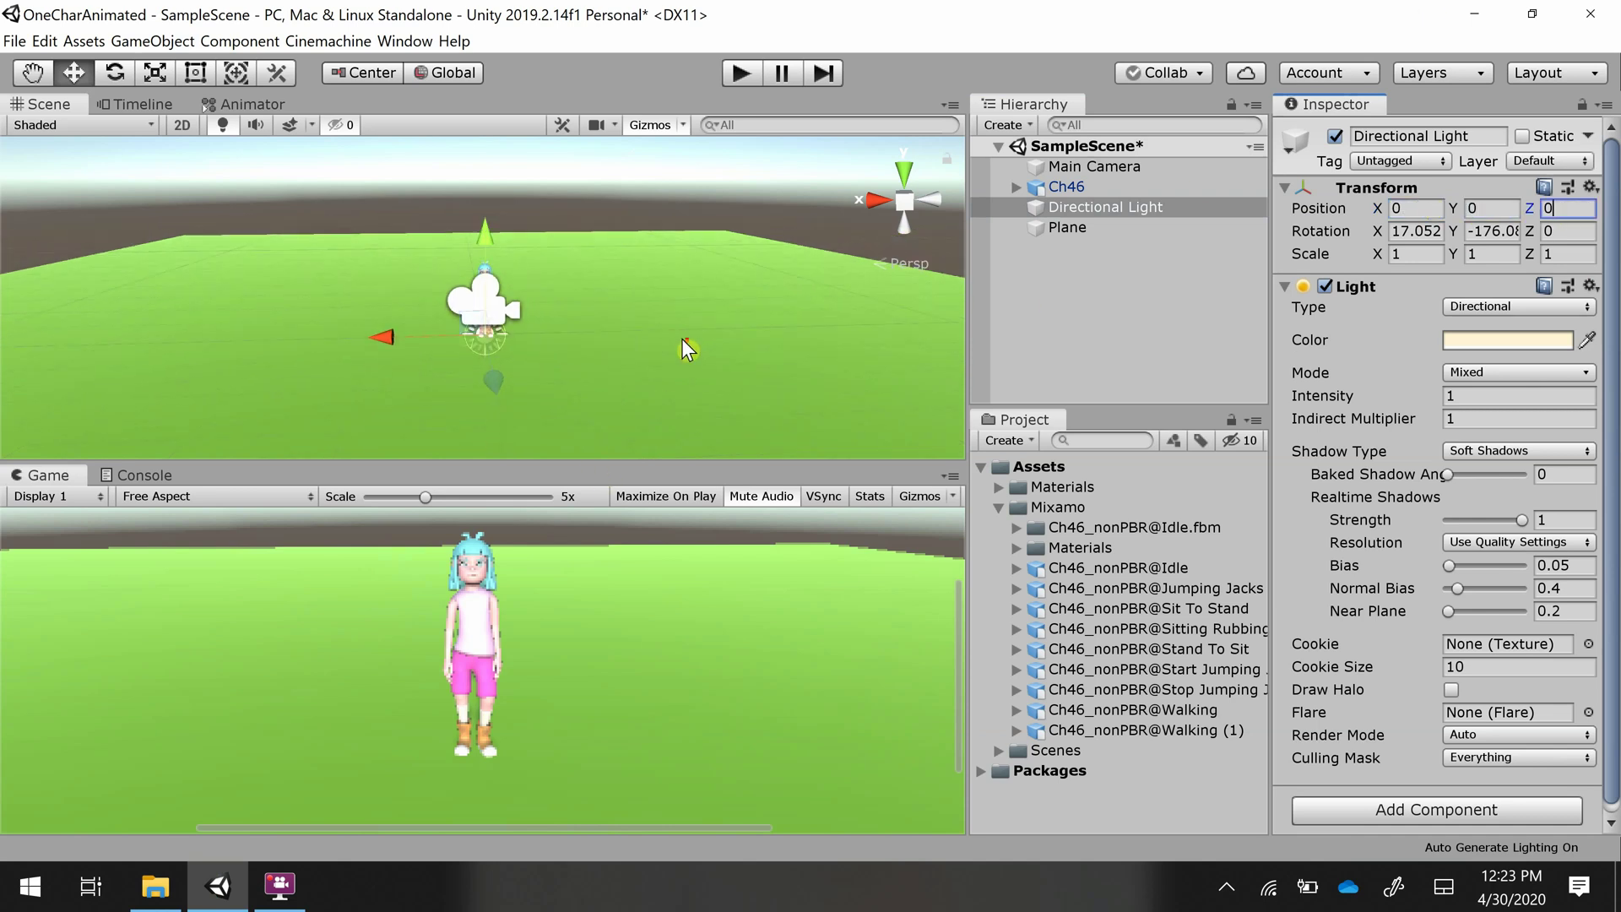
{"action": "left_click_drag", "start_coordinate": [491, 205], "coordinate": [494, 67]}
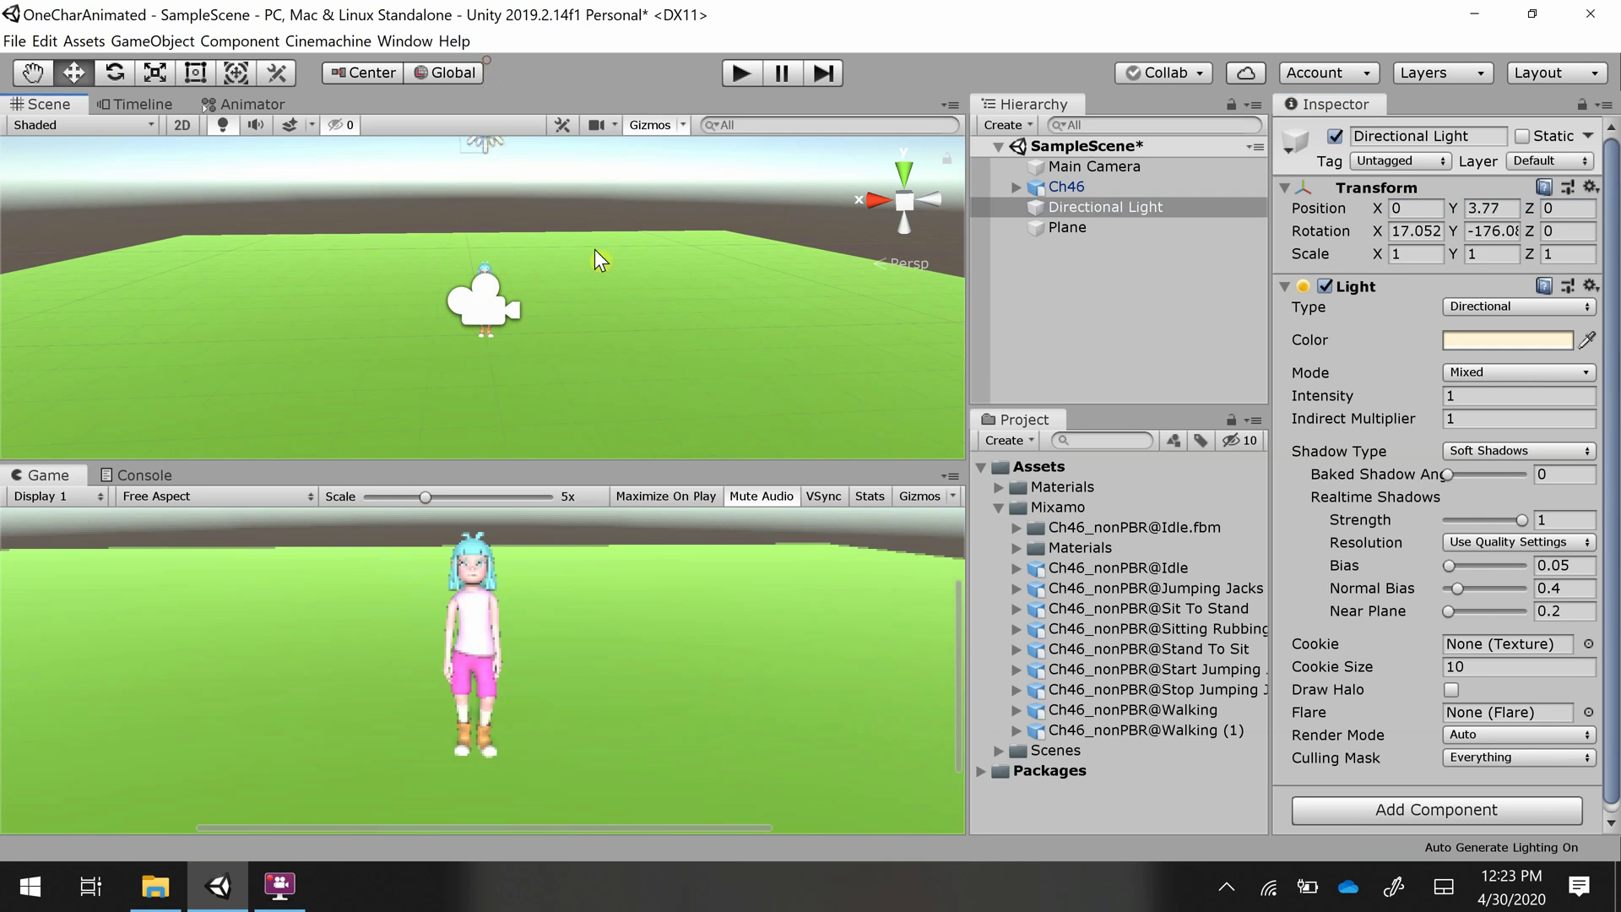
{"action": "scroll", "coordinate": [685, 375], "scroll_direction": "down", "scroll_amount": 3}
{"action": "scroll", "coordinate": [686, 386], "scroll_direction": "down", "scroll_amount": 2}
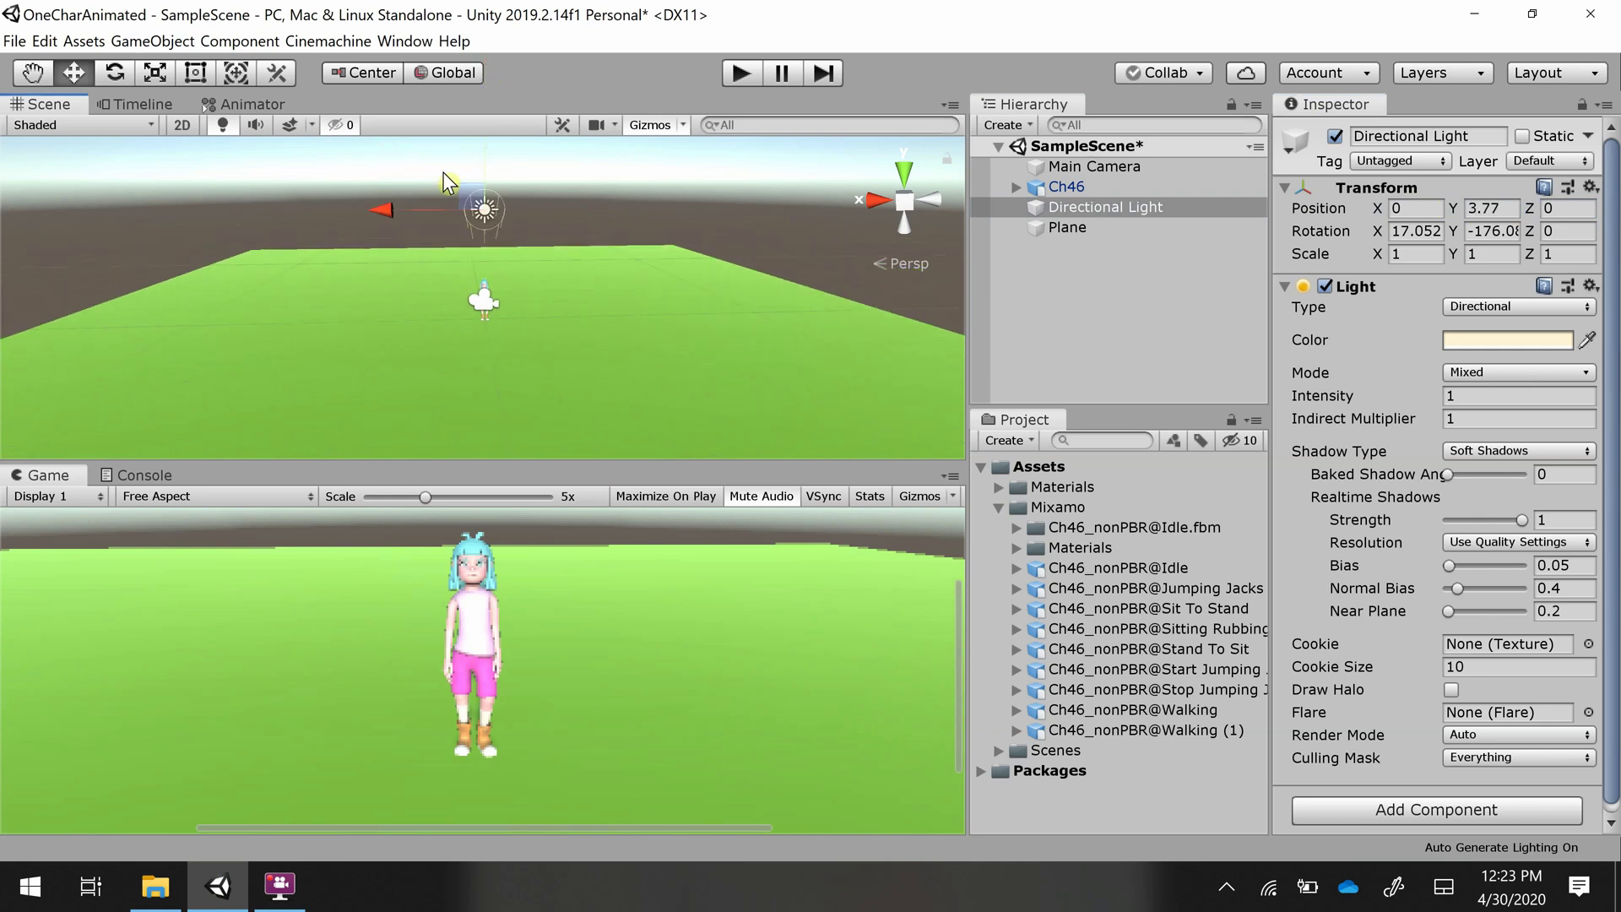
{"action": "scroll", "coordinate": [538, 241], "scroll_direction": "down", "scroll_amount": 3}
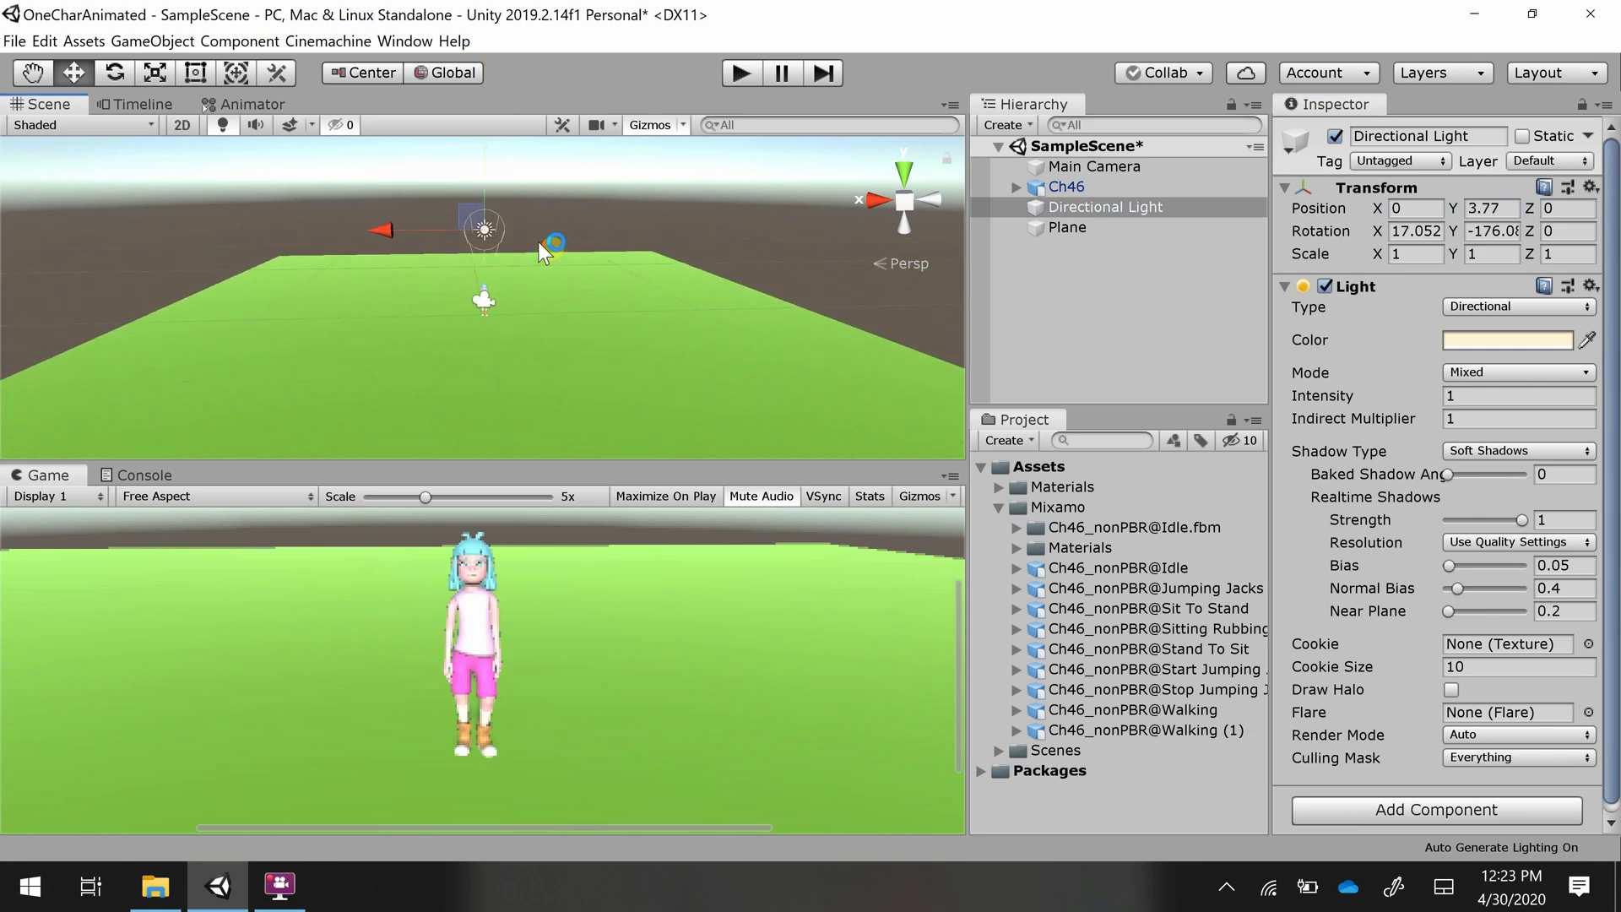
{"action": "scroll", "coordinate": [539, 242], "scroll_direction": "down", "scroll_amount": 2}
{"action": "left_click_drag", "start_coordinate": [484, 152], "coordinate": [479, 105]}
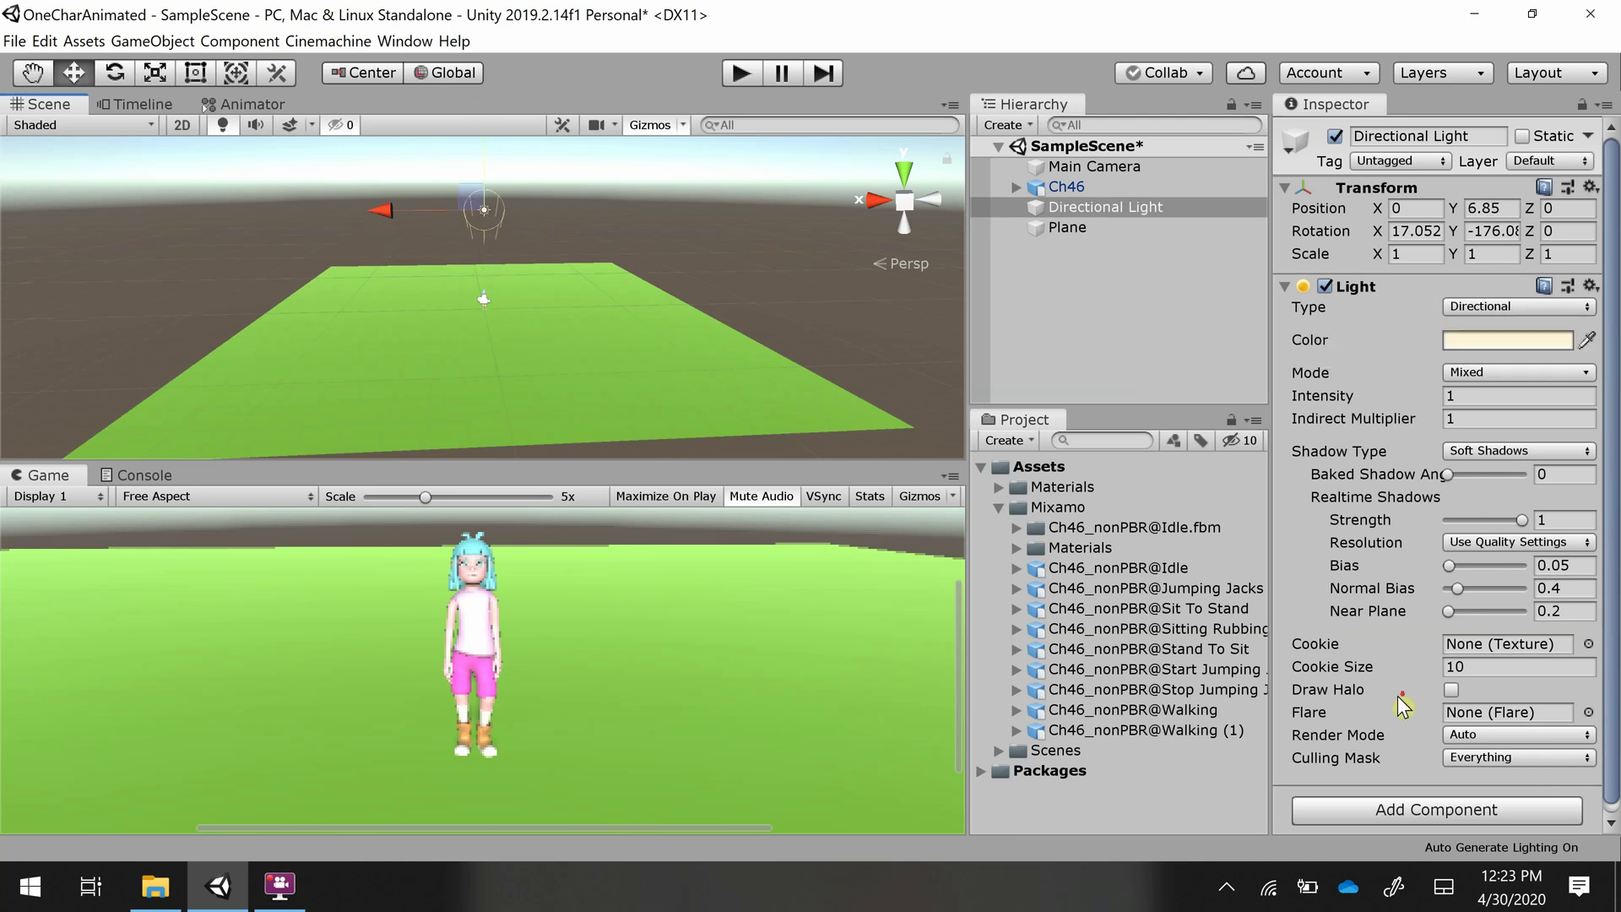
{"action": "left_click", "coordinate": [1044, 321]}
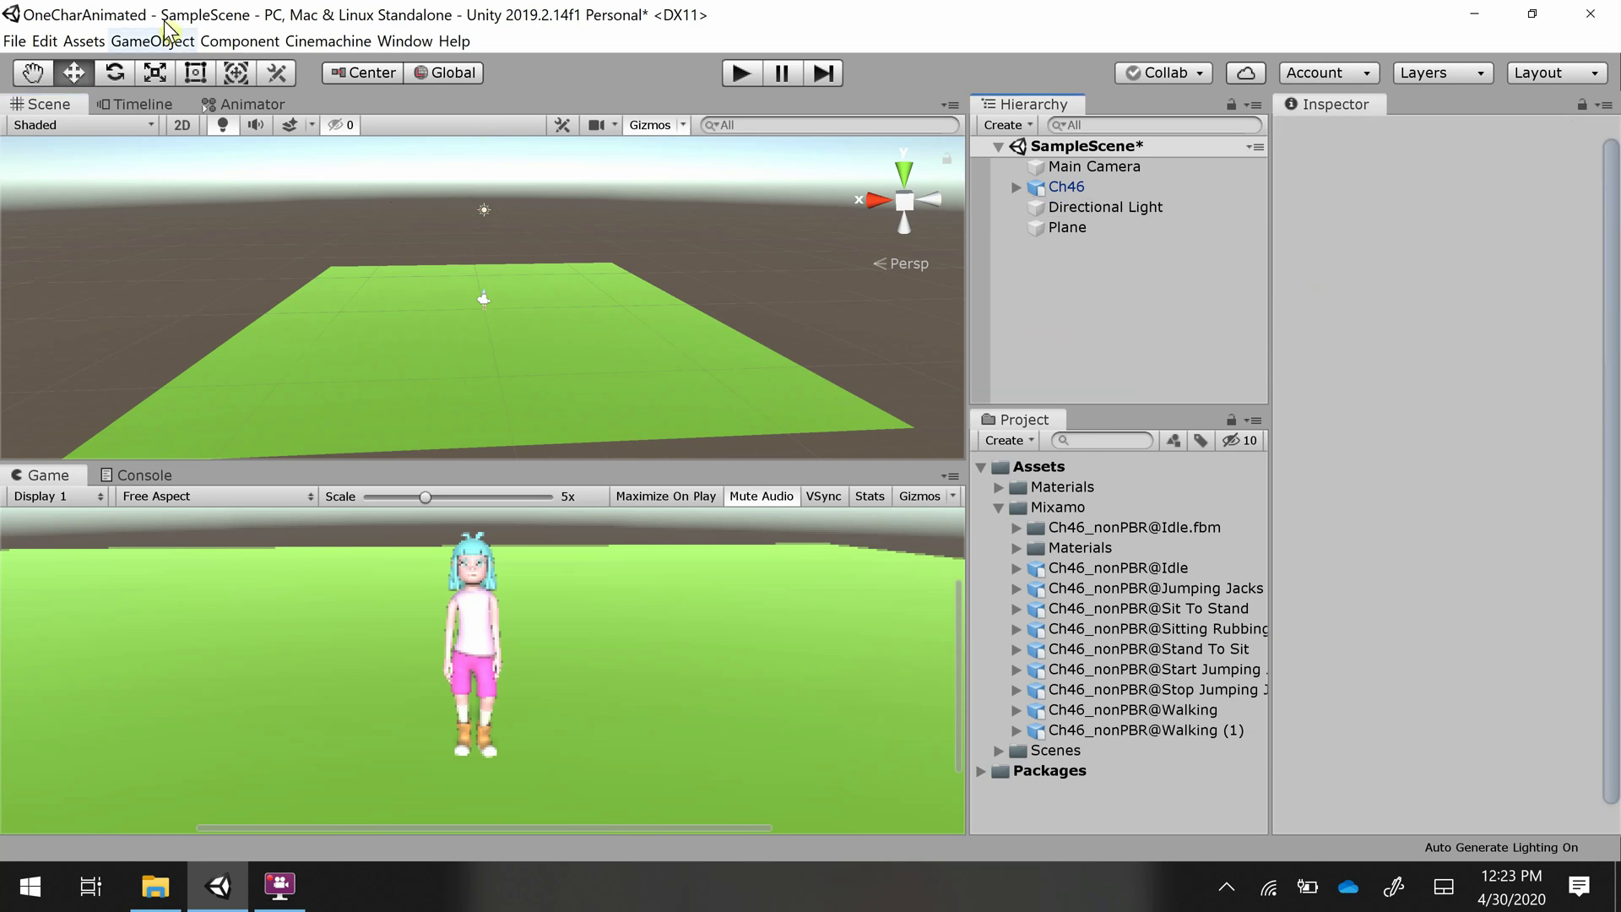
- Review the scene's Lighting Settings, including the lightmapping and Auto Generate options, and close them
{"action": "left_click", "coordinate": [409, 42]}
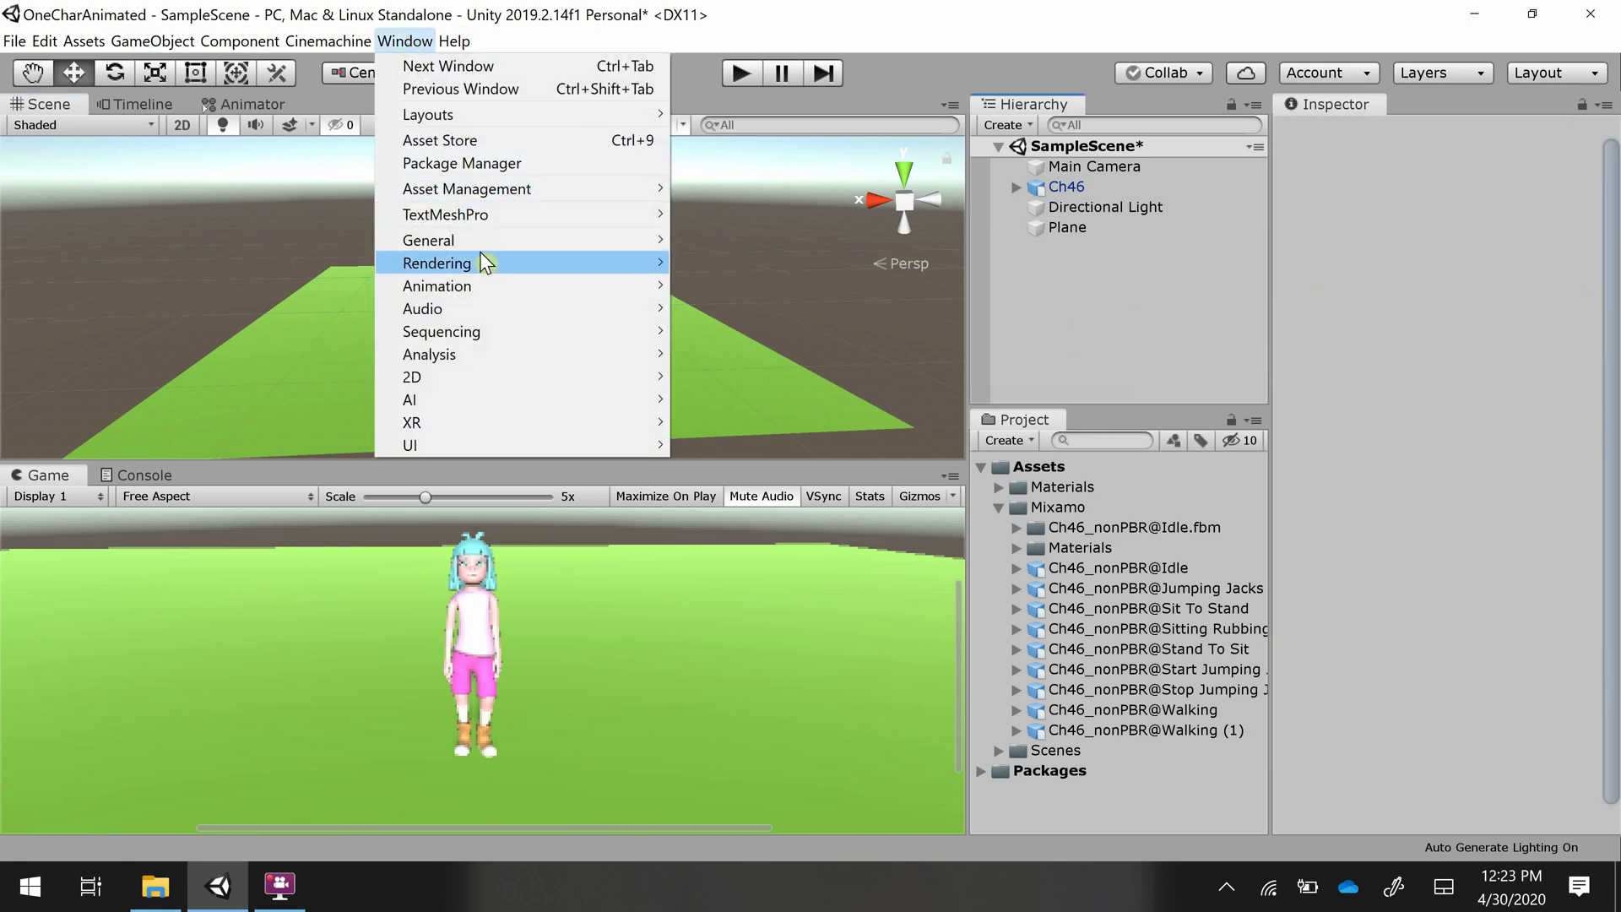
{"action": "mouse_move", "coordinate": [488, 264]}
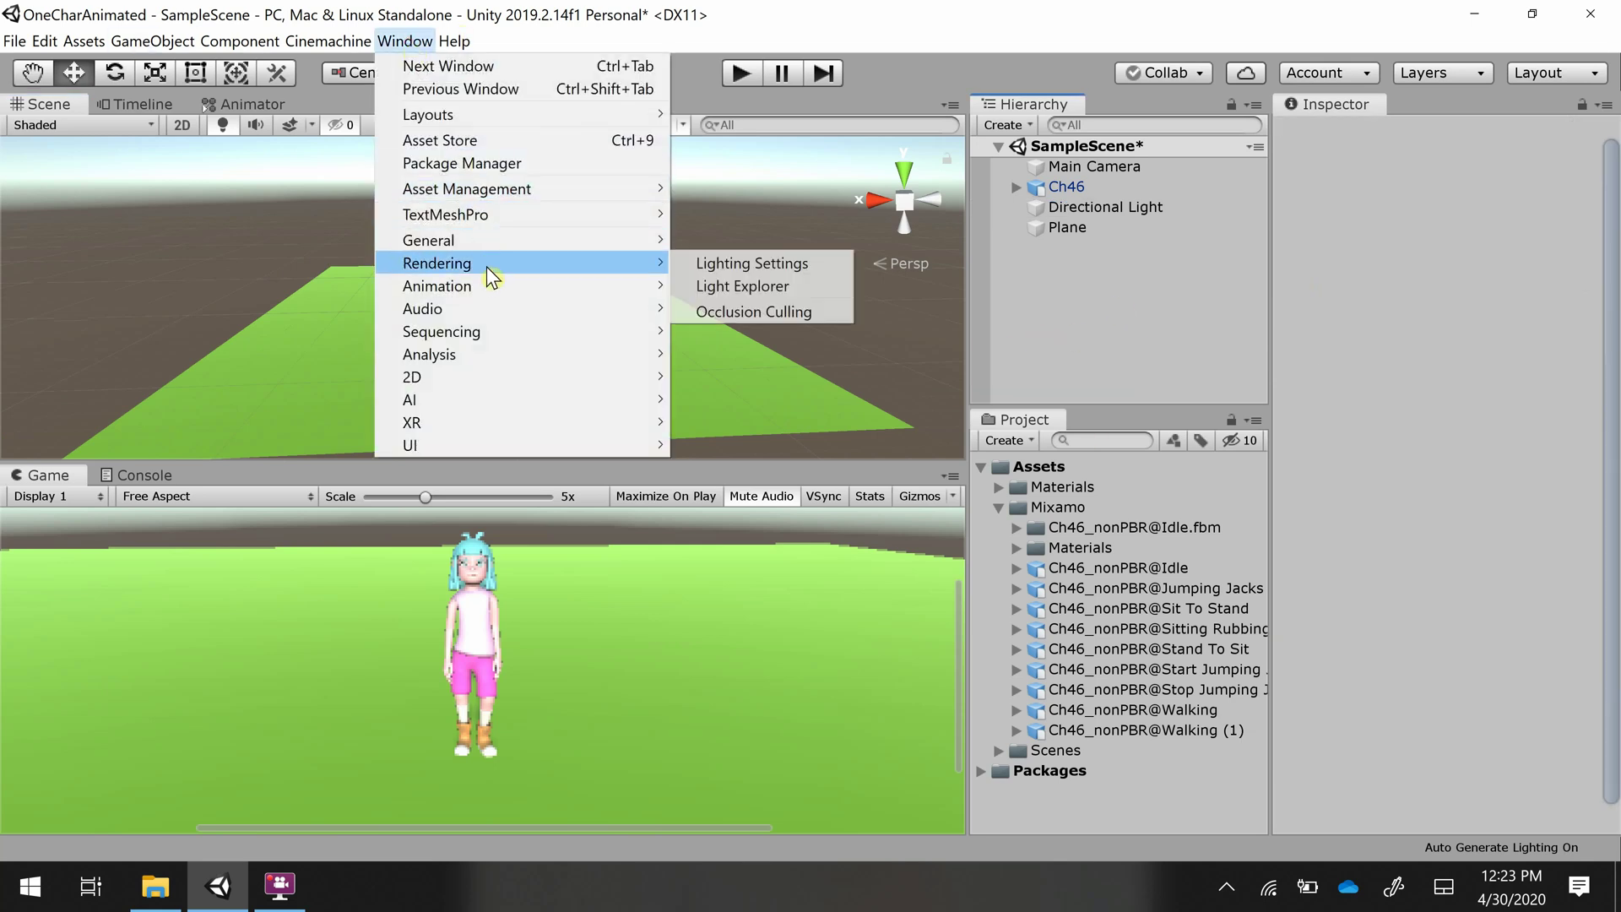
{"action": "left_click", "coordinate": [804, 265]}
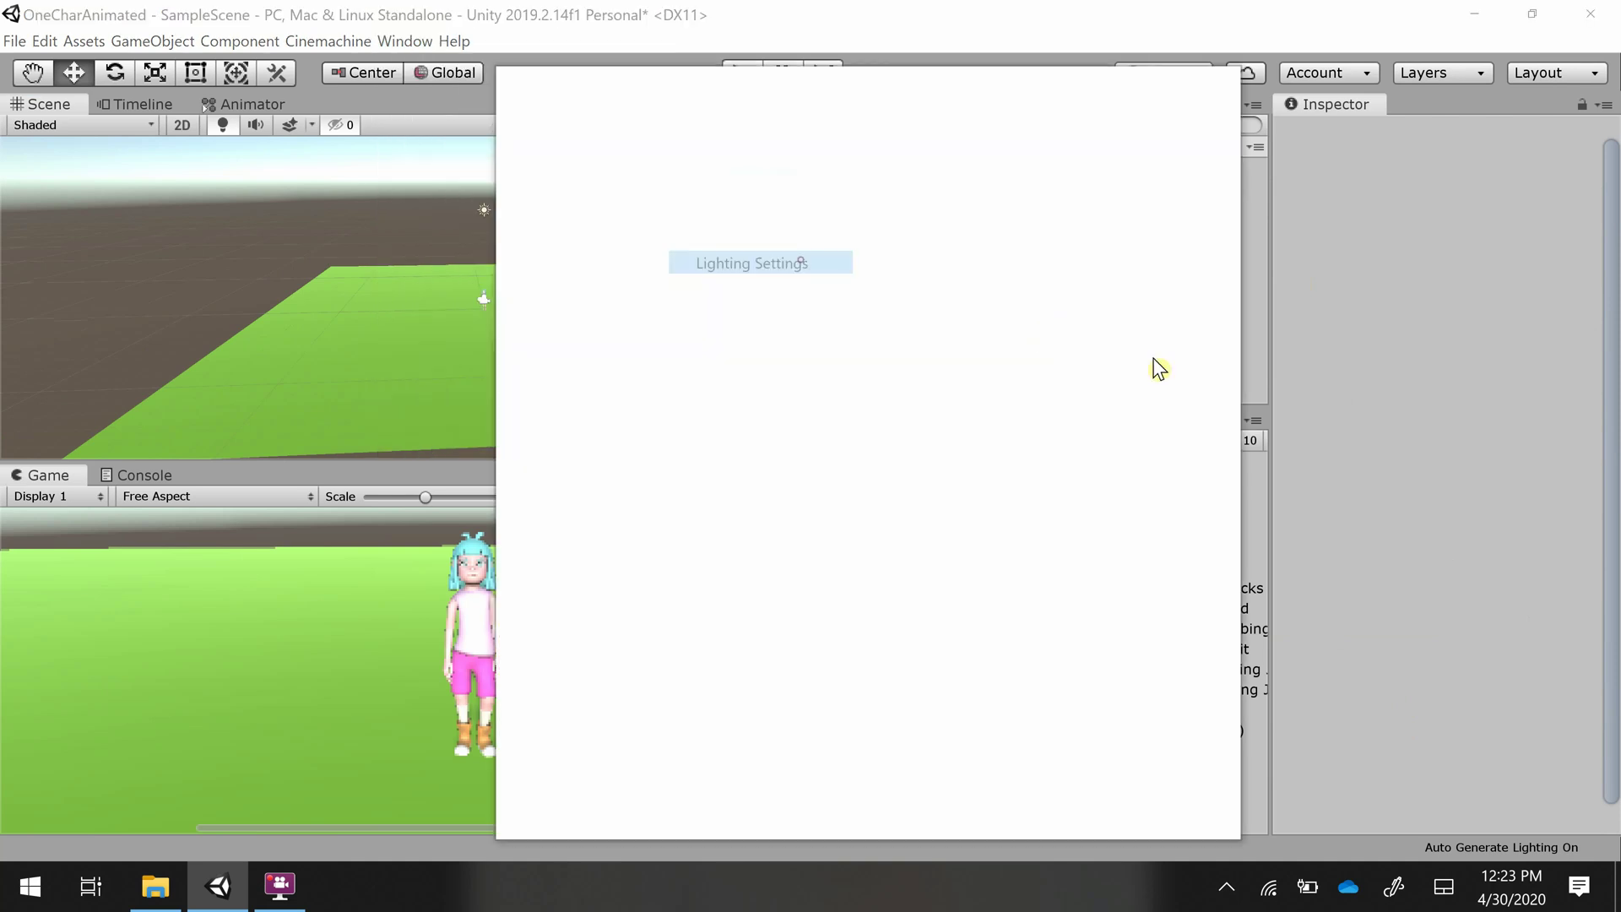
{"action": "scroll", "coordinate": [804, 655], "scroll_direction": "down", "scroll_amount": 3}
{"action": "scroll", "coordinate": [802, 647], "scroll_direction": "down", "scroll_amount": 3}
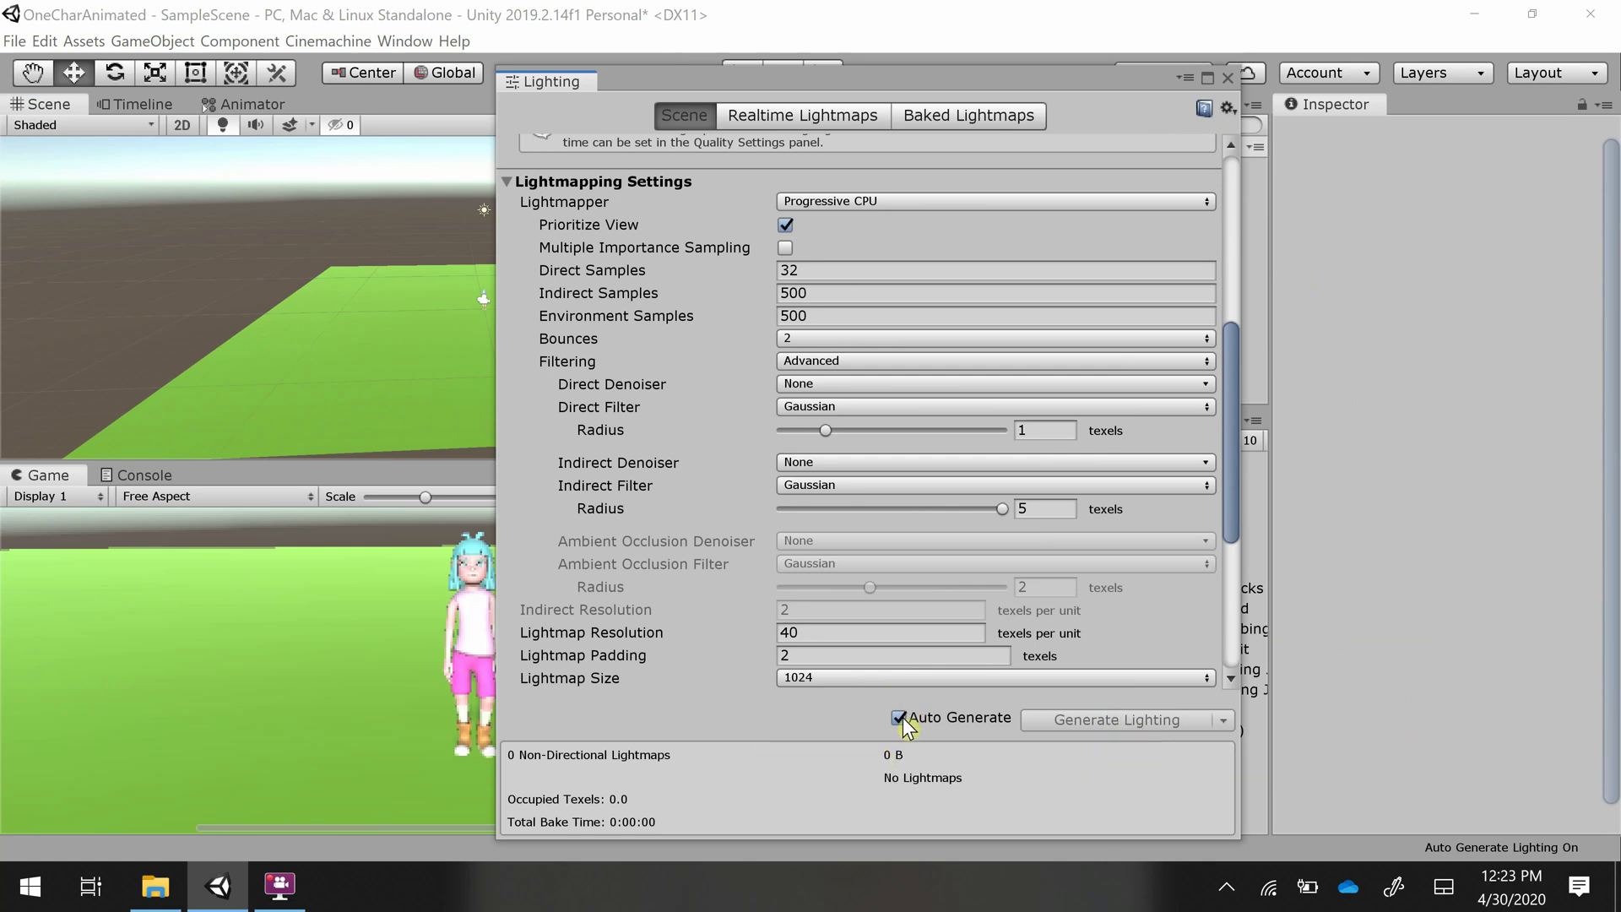
{"action": "scroll", "coordinate": [757, 571], "scroll_direction": "up", "scroll_amount": 10}
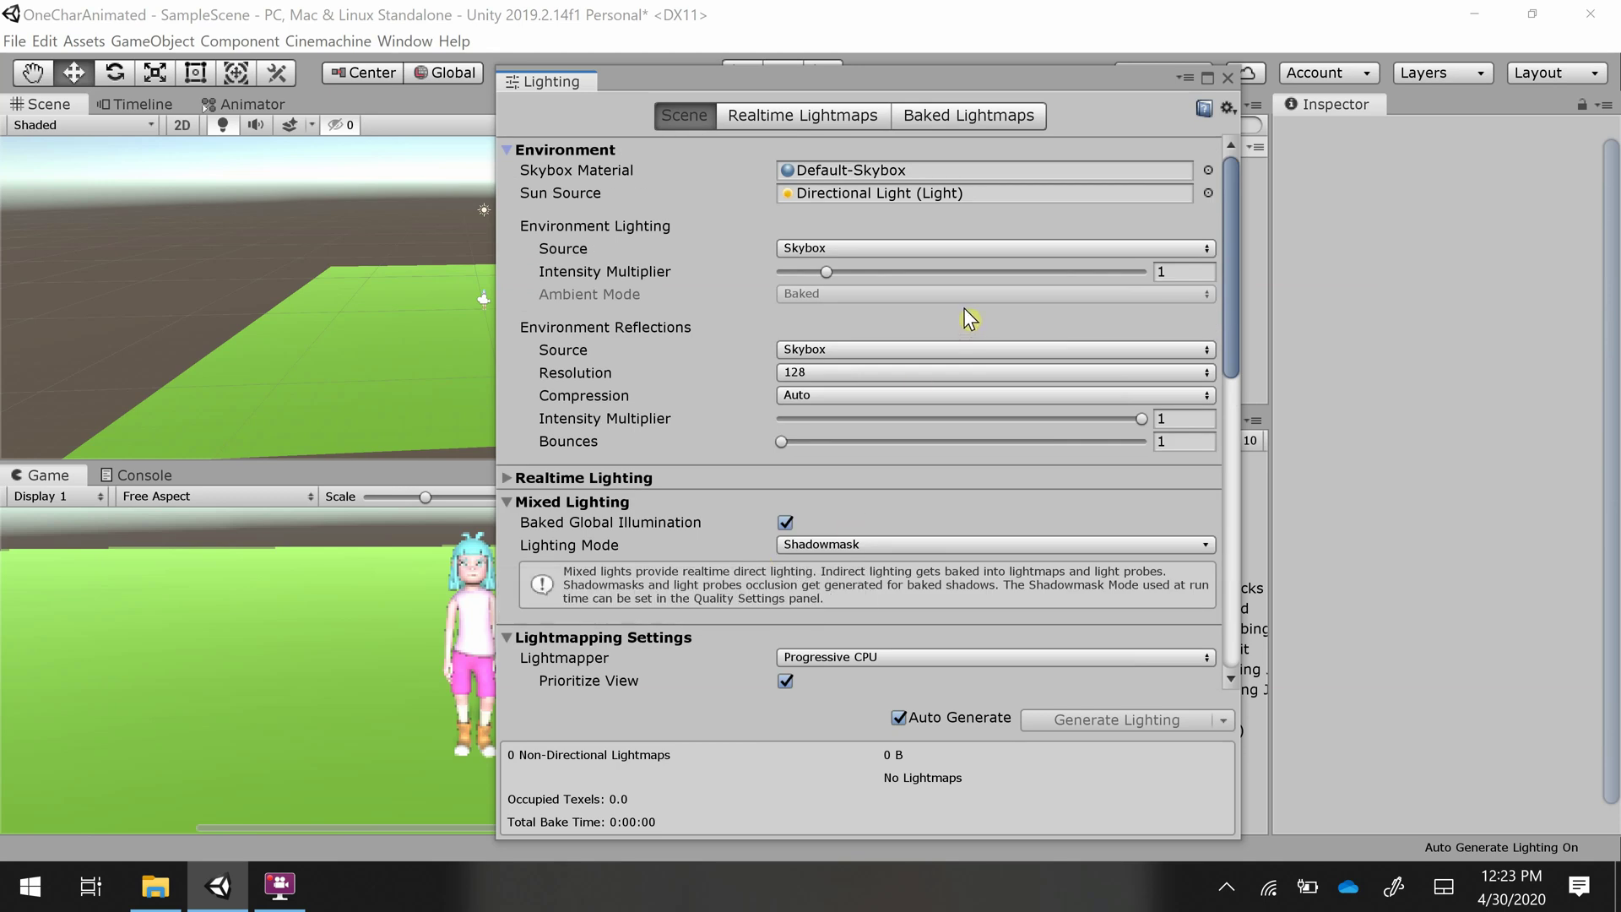
{"action": "left_click", "coordinate": [1227, 76]}
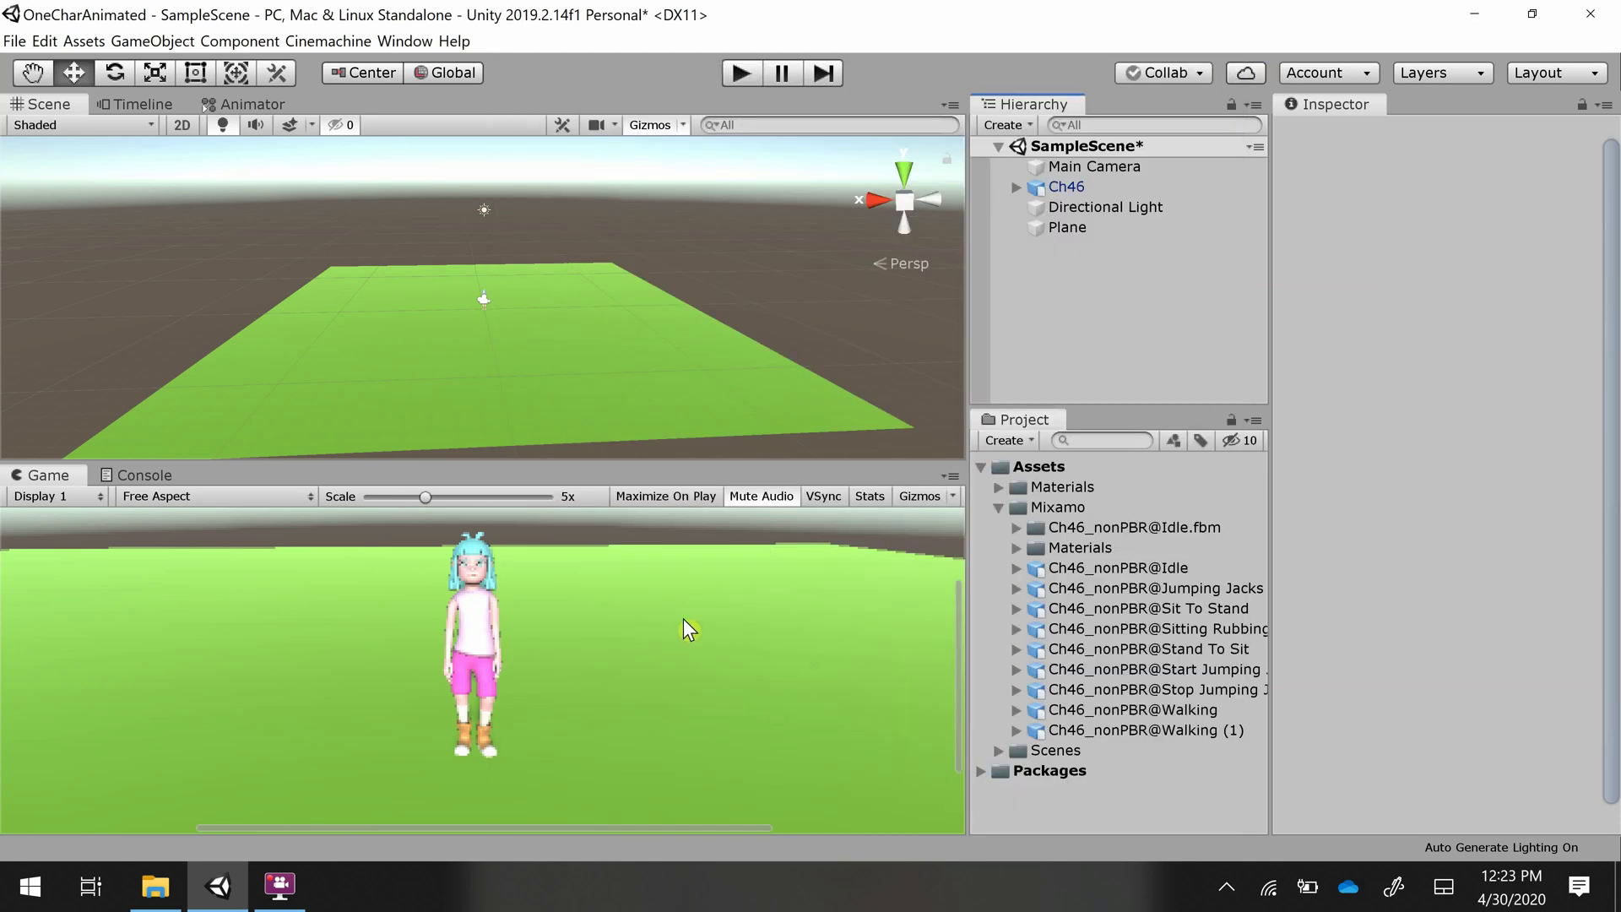
- Select the Ch46 character and bring it closer in the scene view
{"action": "left_click", "coordinate": [1116, 185]}
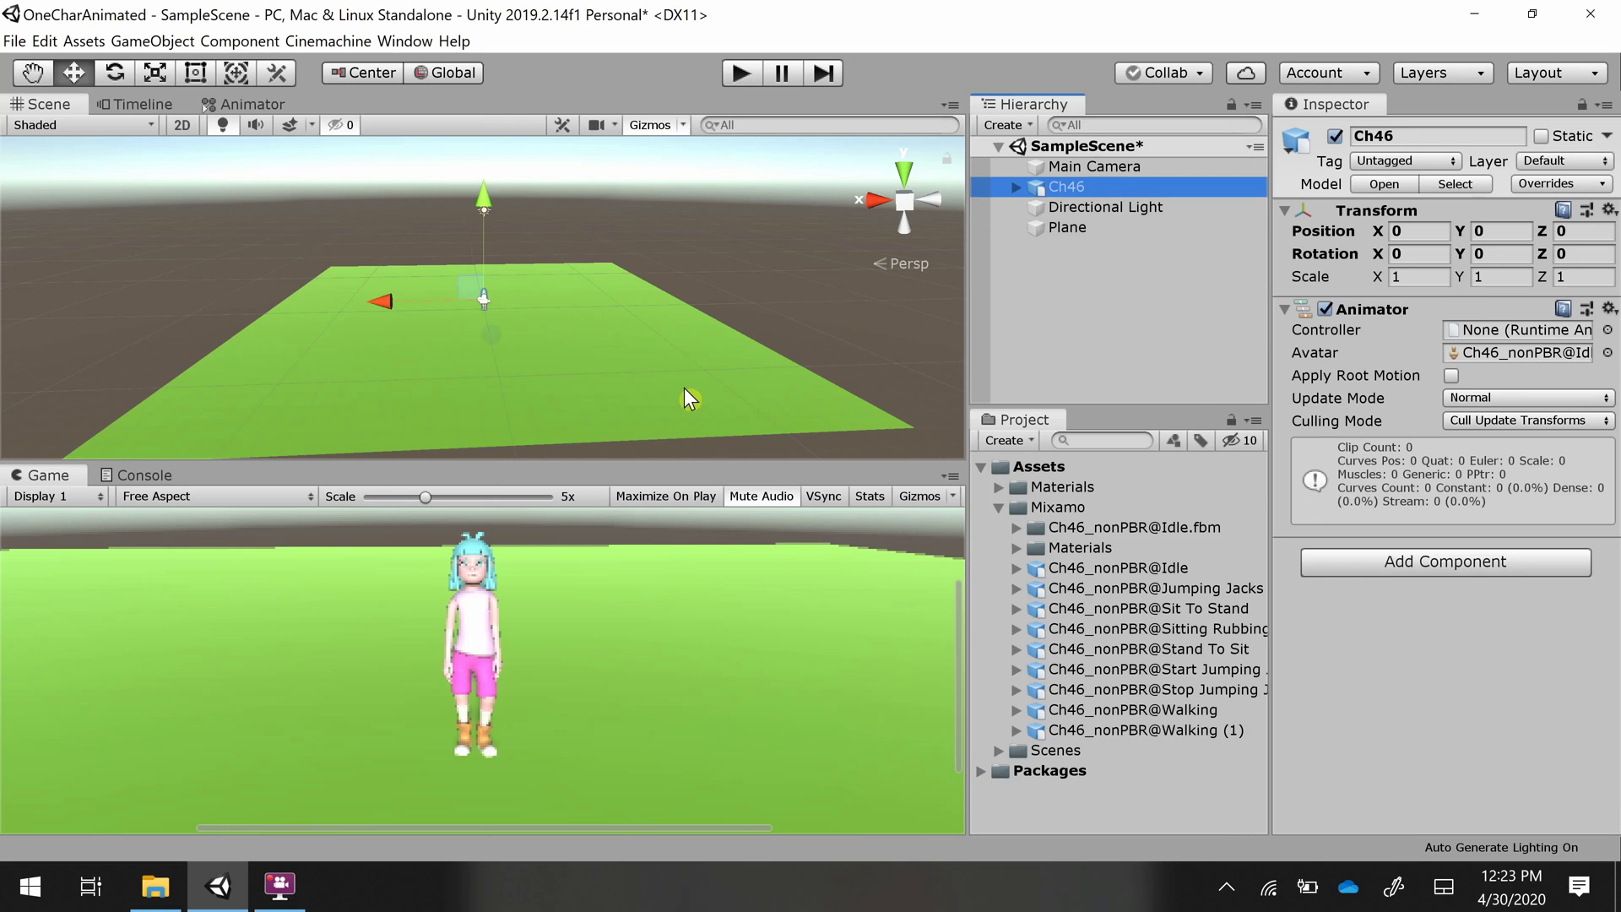
{"action": "scroll", "coordinate": [576, 402], "scroll_direction": "up", "scroll_amount": 5}
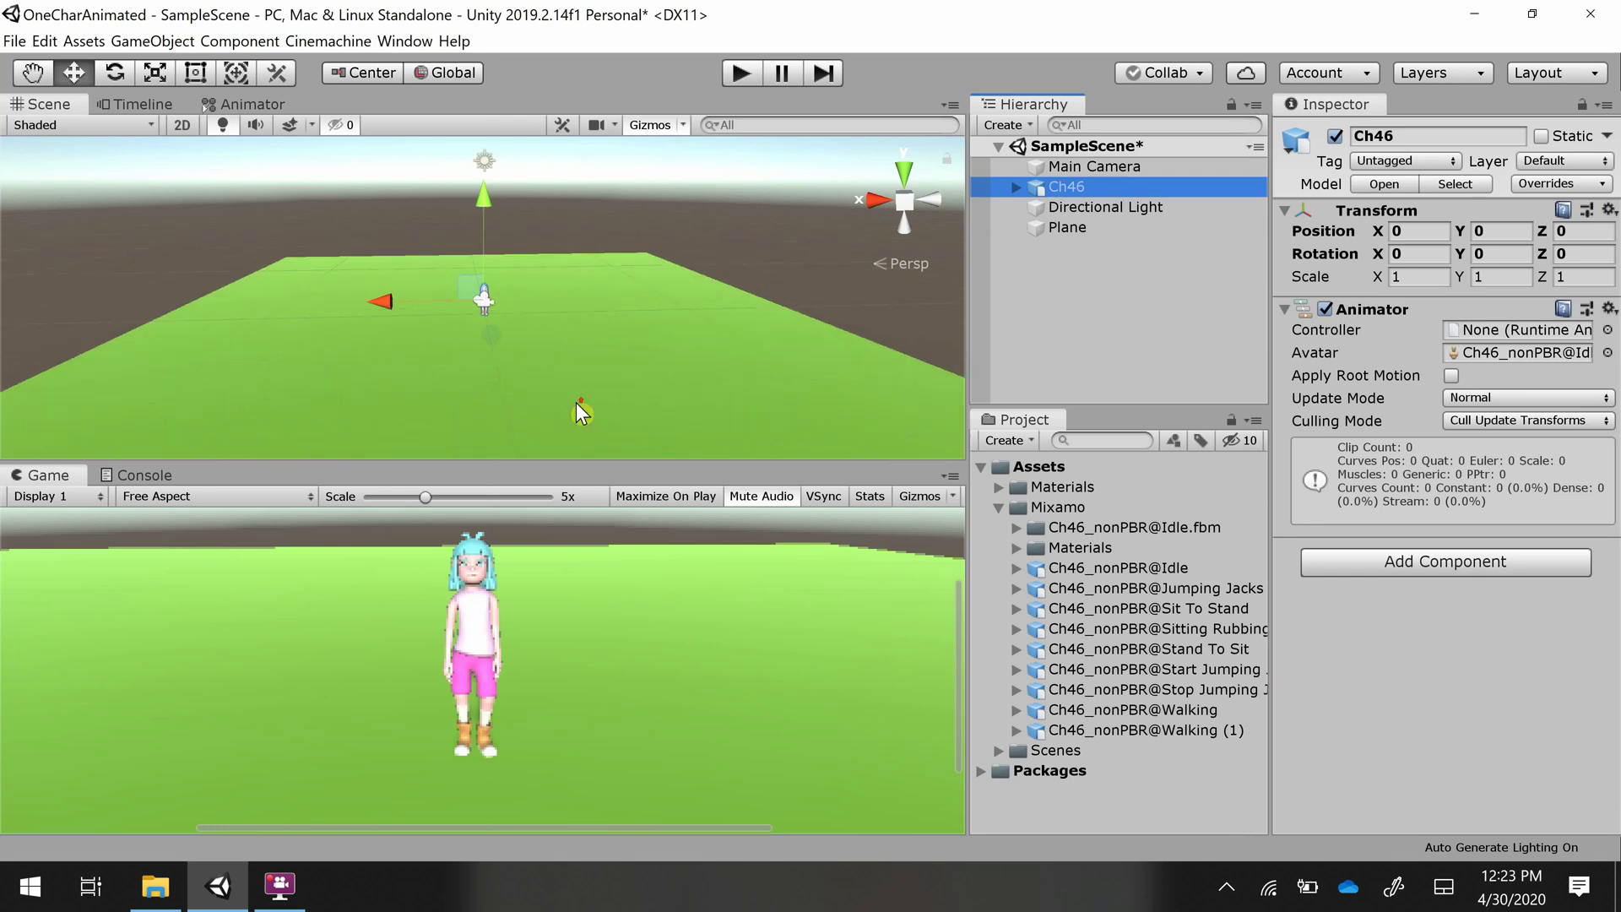
{"action": "scroll", "coordinate": [576, 412], "scroll_direction": "up", "scroll_amount": 1}
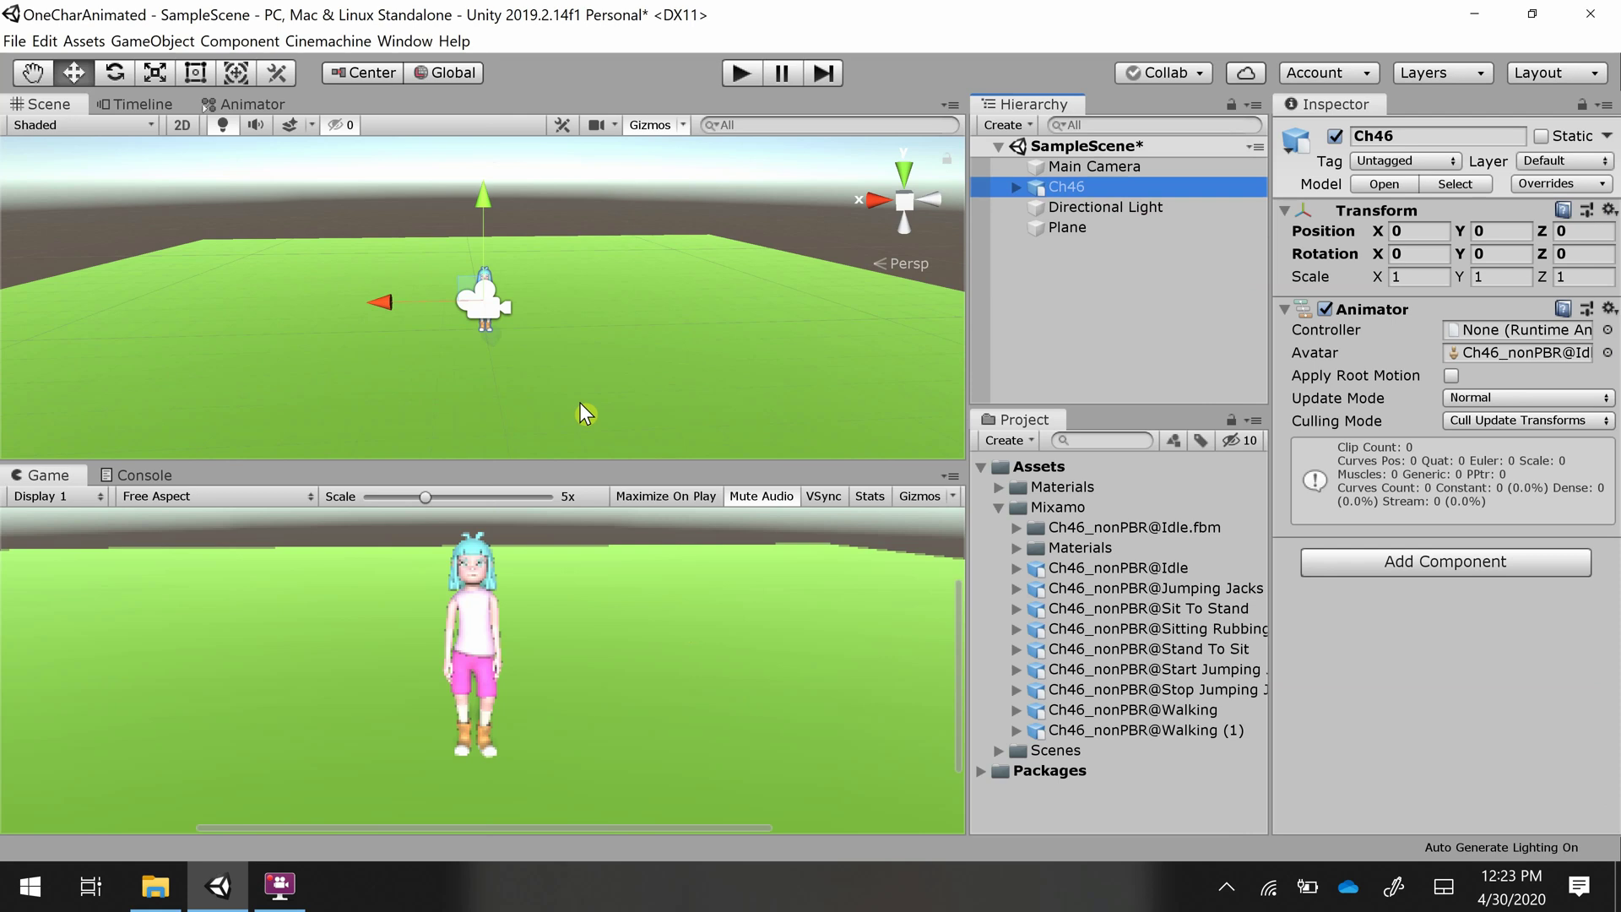
{"action": "left_click", "coordinate": [291, 896]}
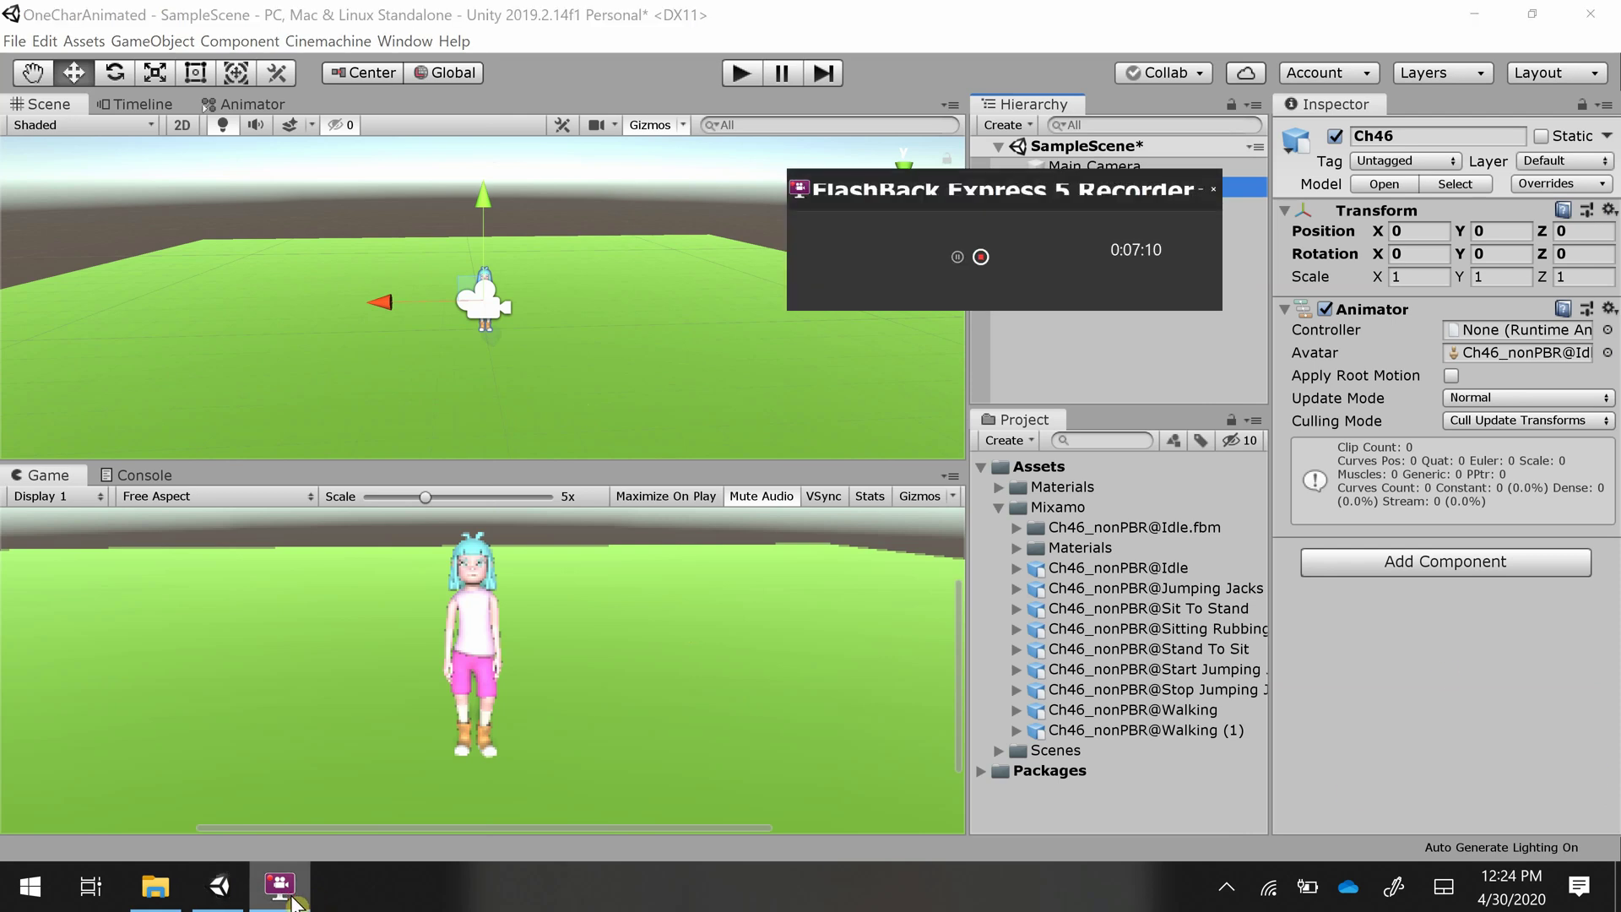